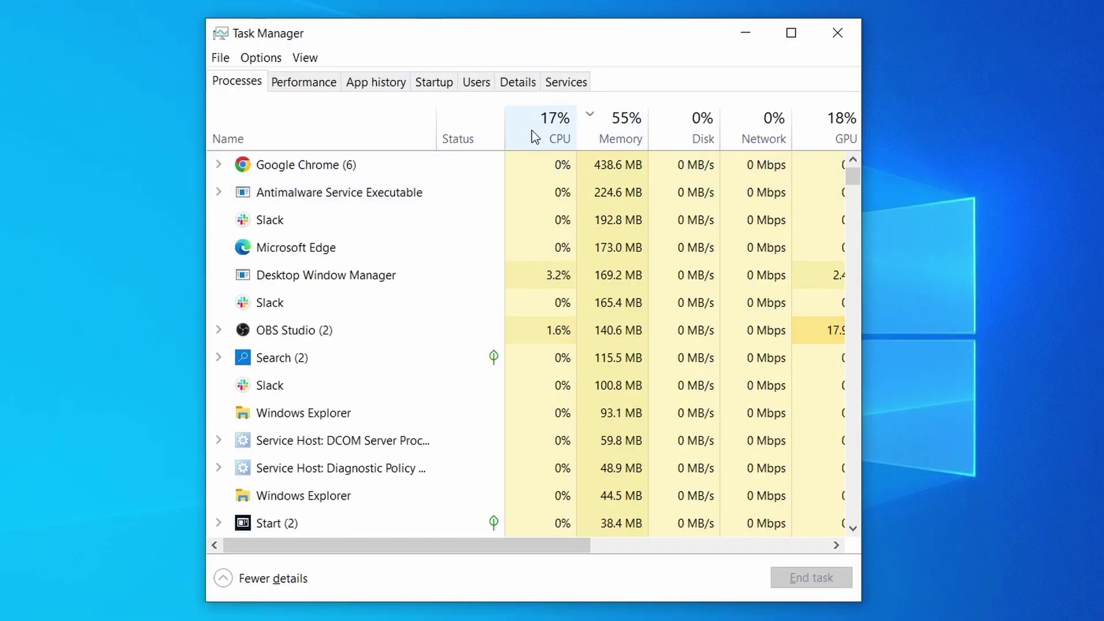
Sort processes by CPU and memory, then restart via Update & Security > Recovery > Advanced startup.
click(530, 136)
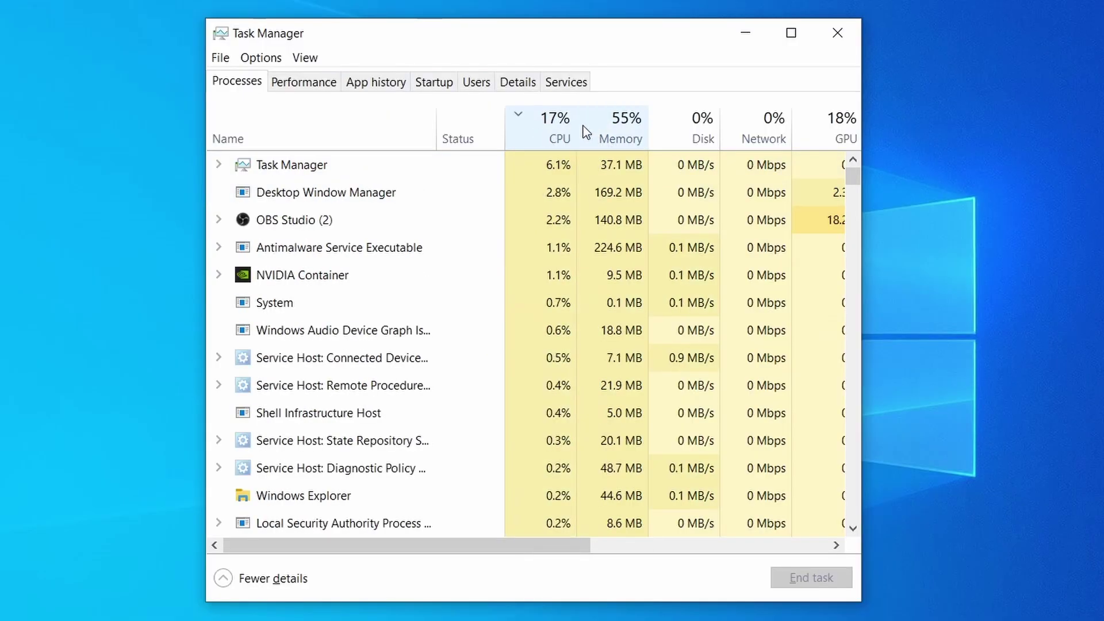
click(627, 125)
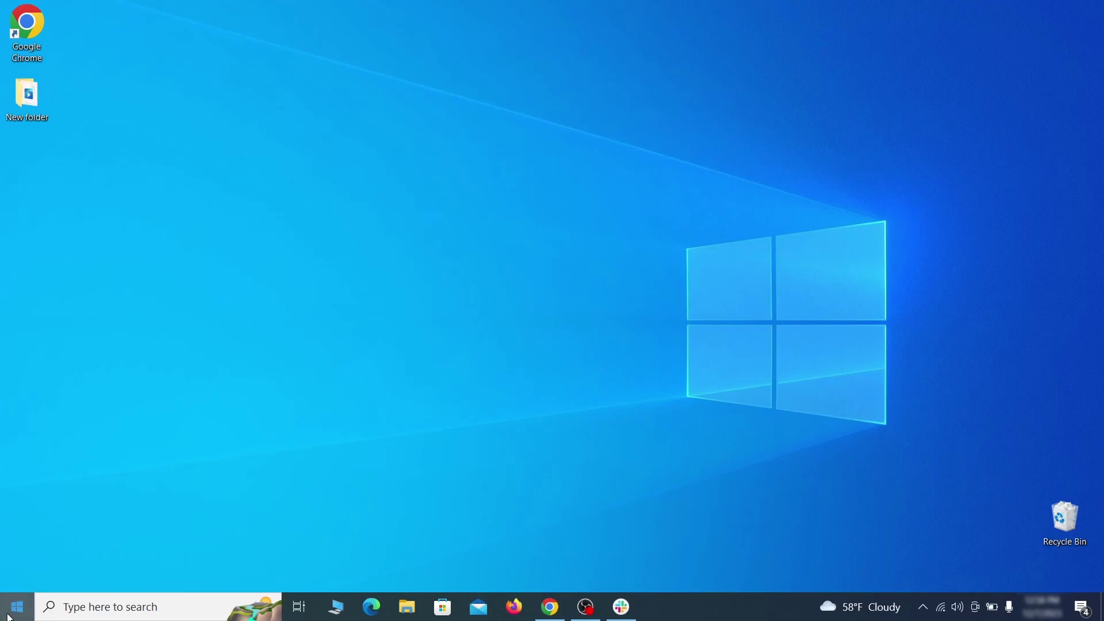
click(8, 614)
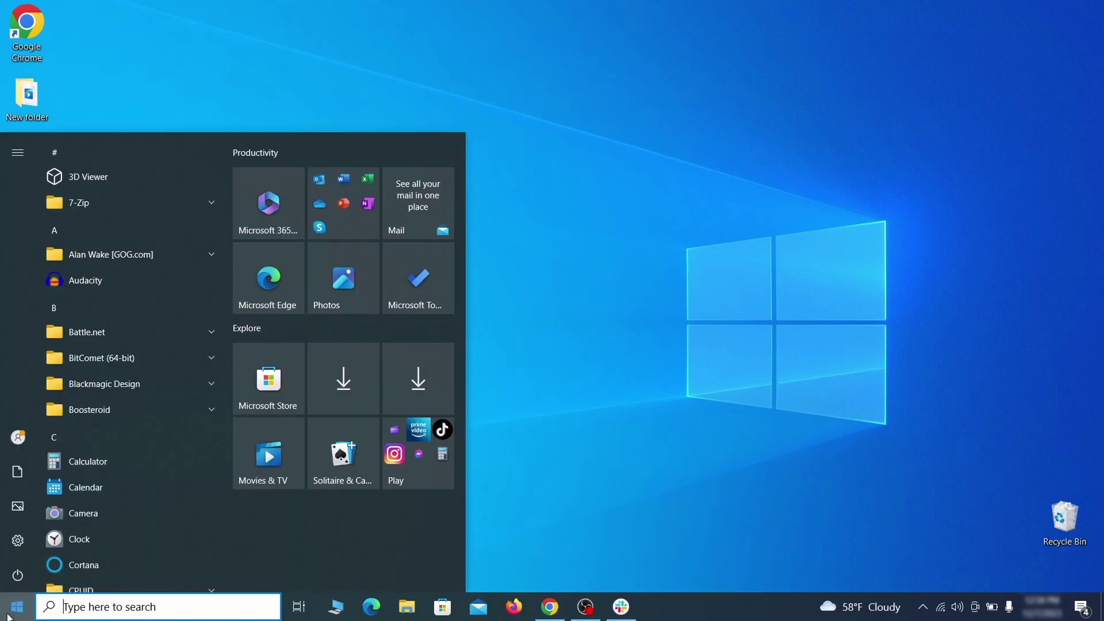
click(18, 539)
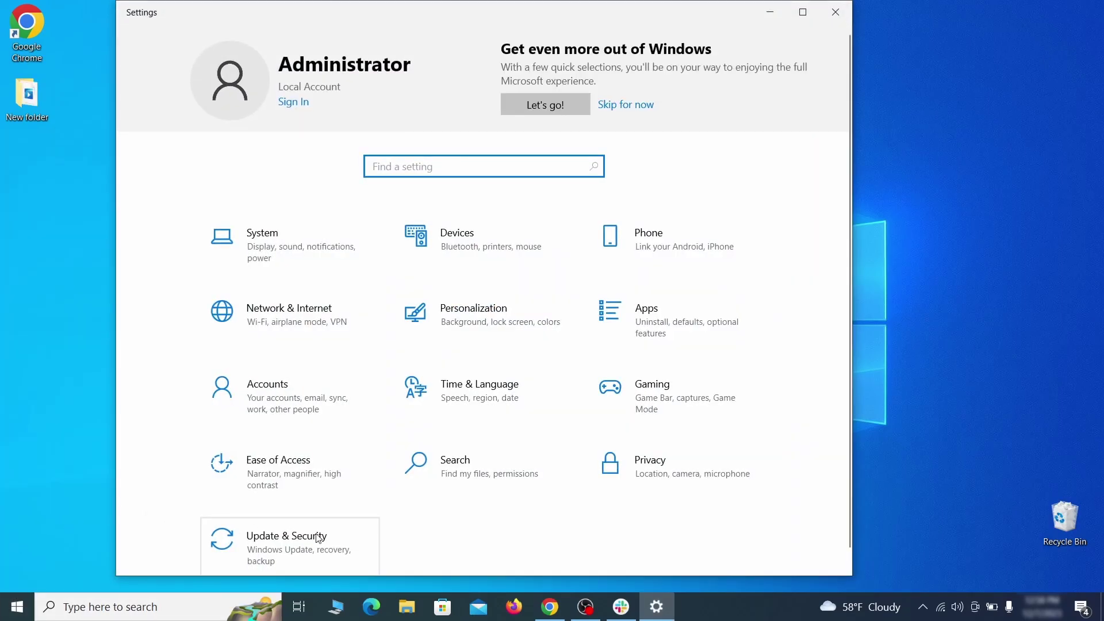
click(336, 546)
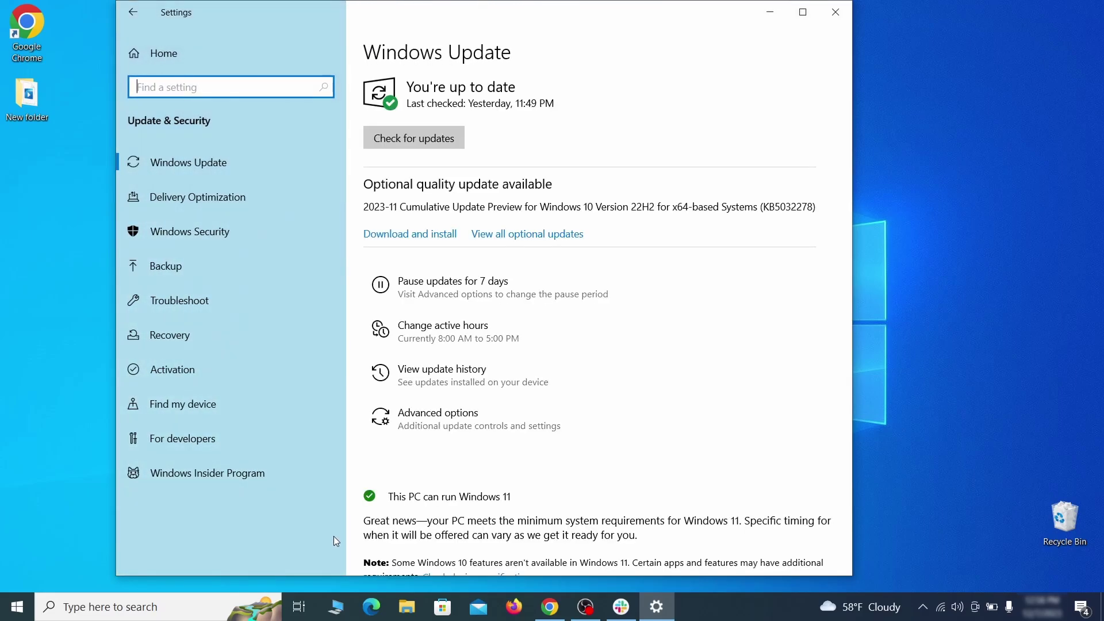
click(266, 336)
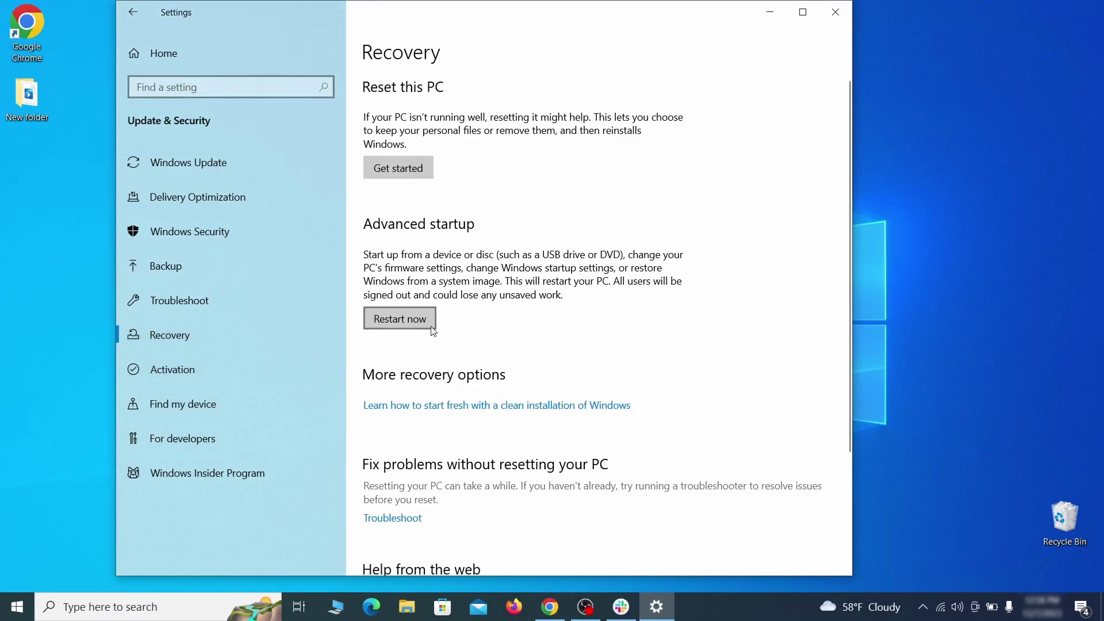
click(433, 331)
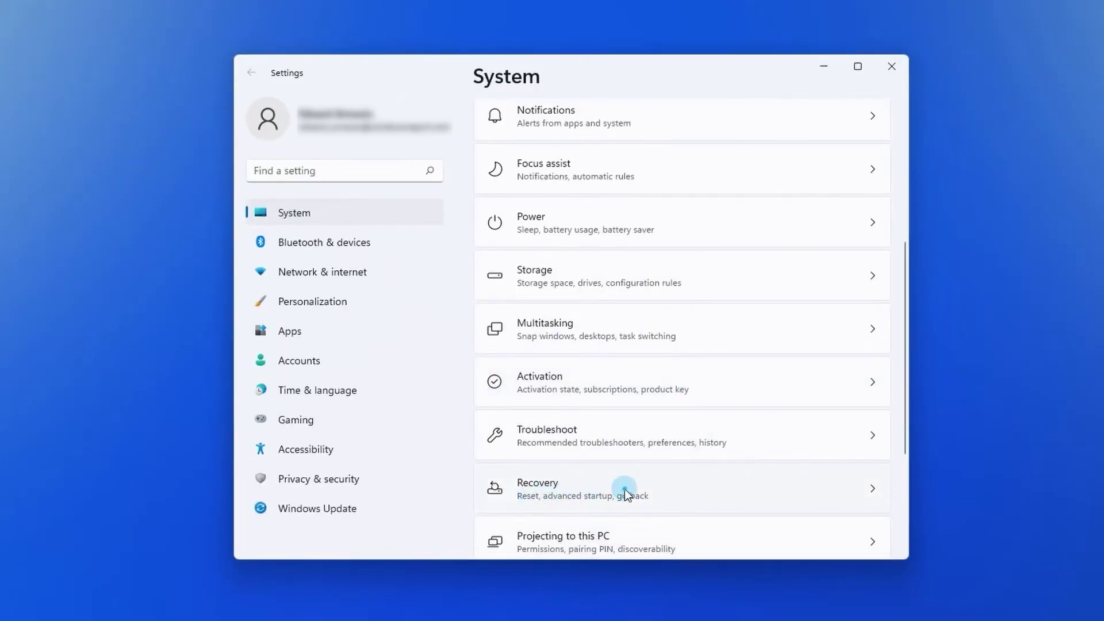
click(624, 489)
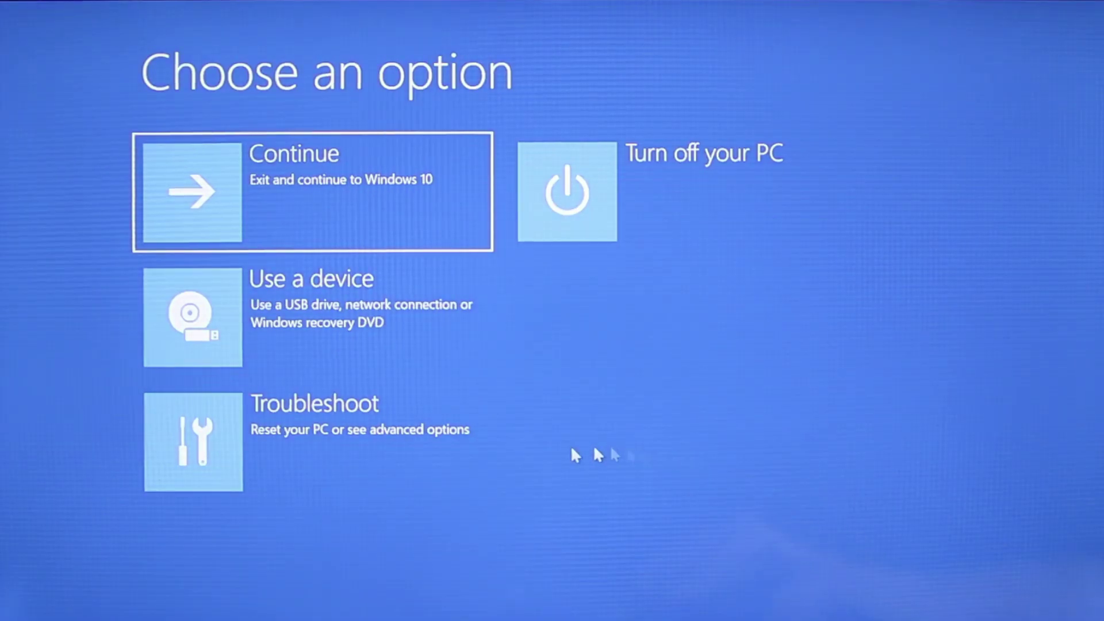
Go through Troubleshoot > Advanced options > Start-up Settings and restart to pick a startup mode.
click(349, 469)
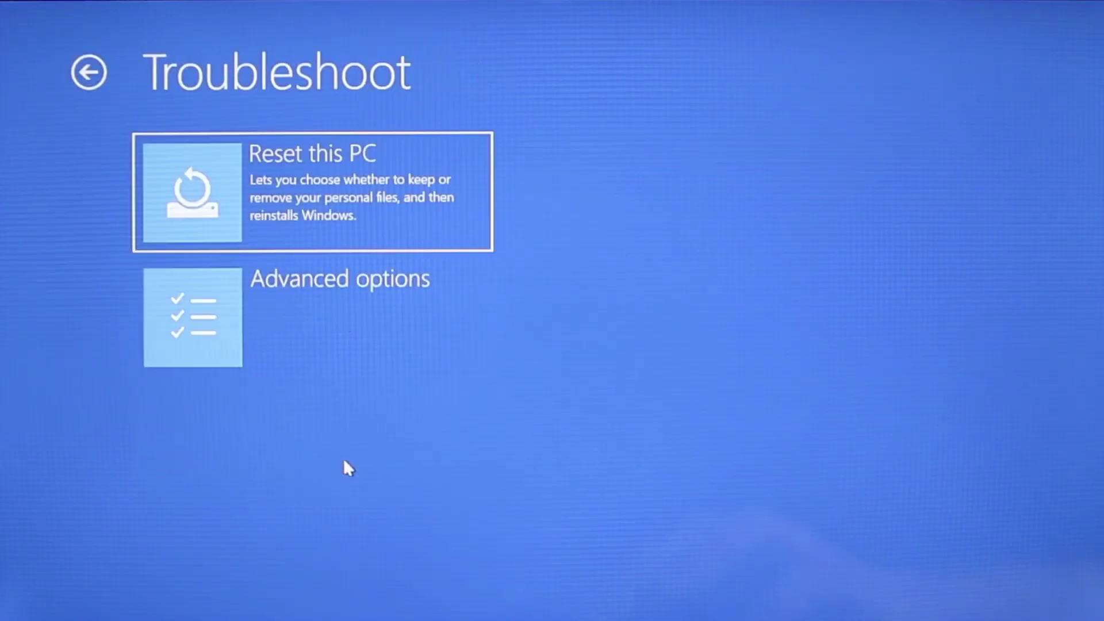
click(349, 327)
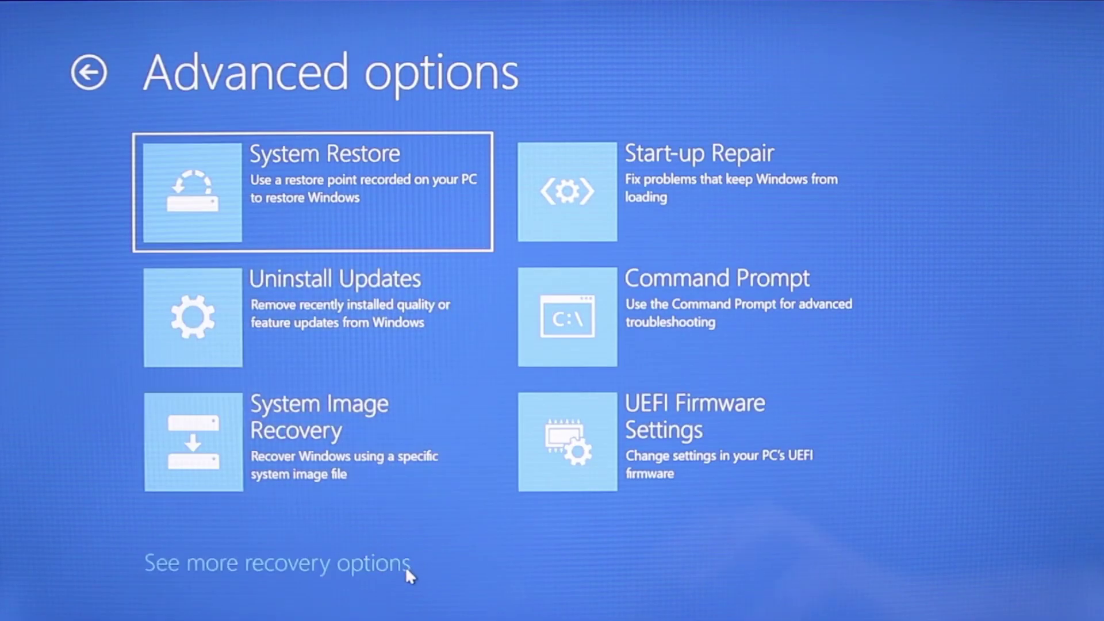
click(406, 568)
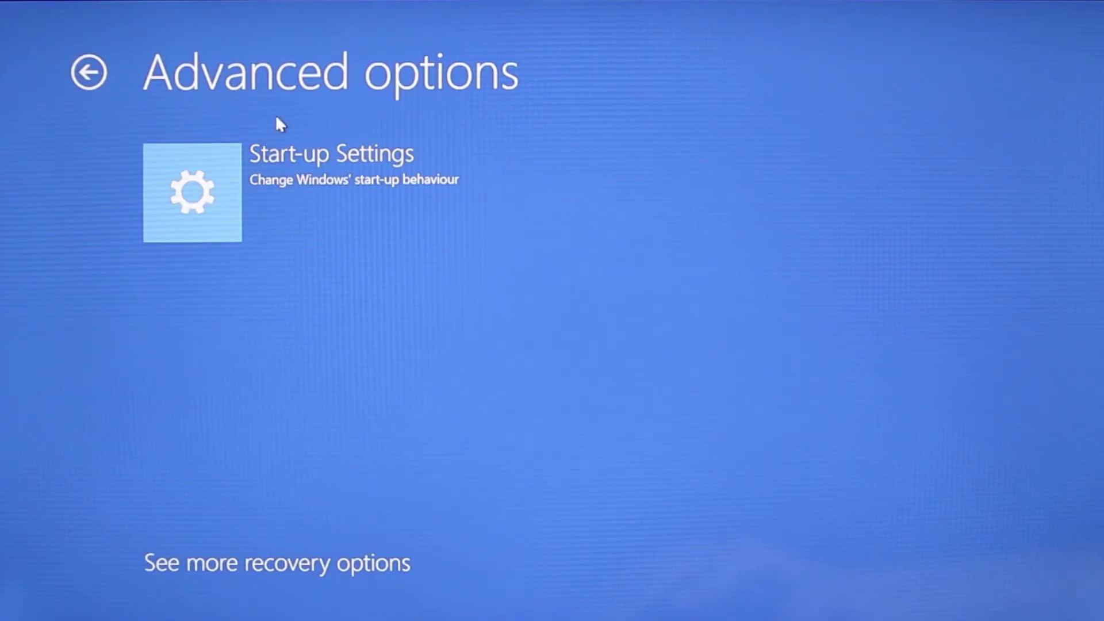
click(295, 178)
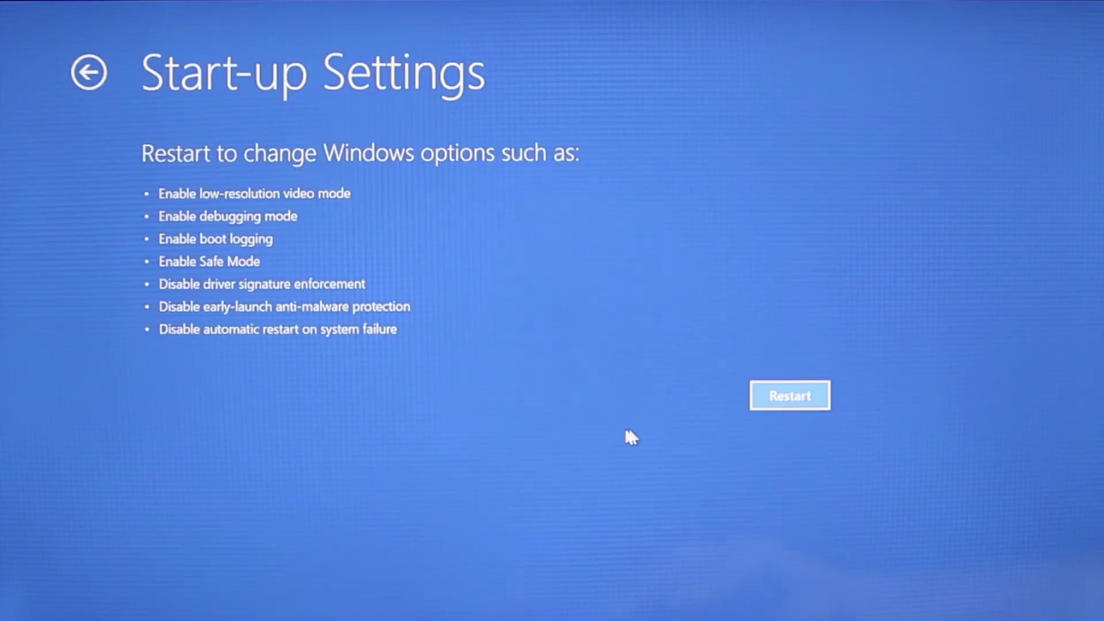
click(764, 396)
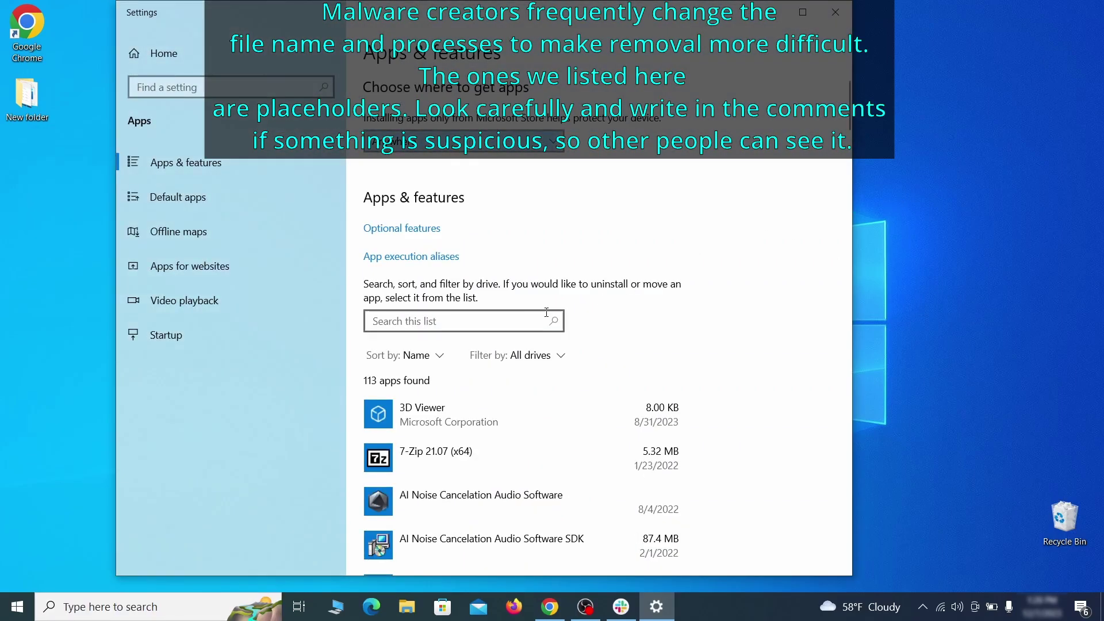
Sort apps by install date and uninstall Example Malware App with its data.
click(435, 356)
click(415, 430)
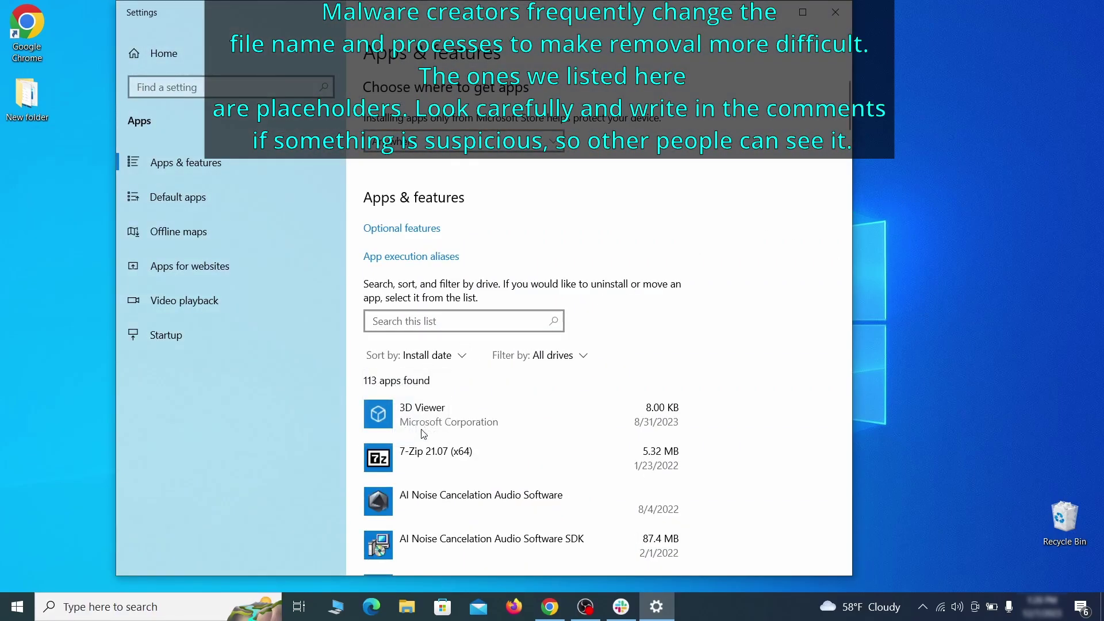
scroll(623, 361, down, 2)
click(563, 410)
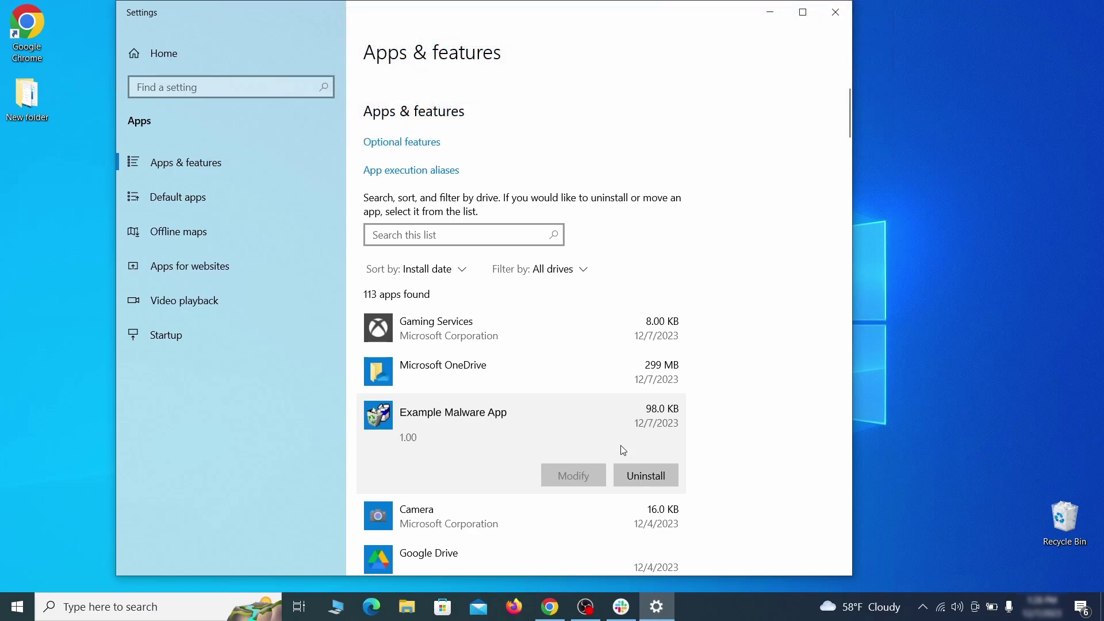
click(658, 473)
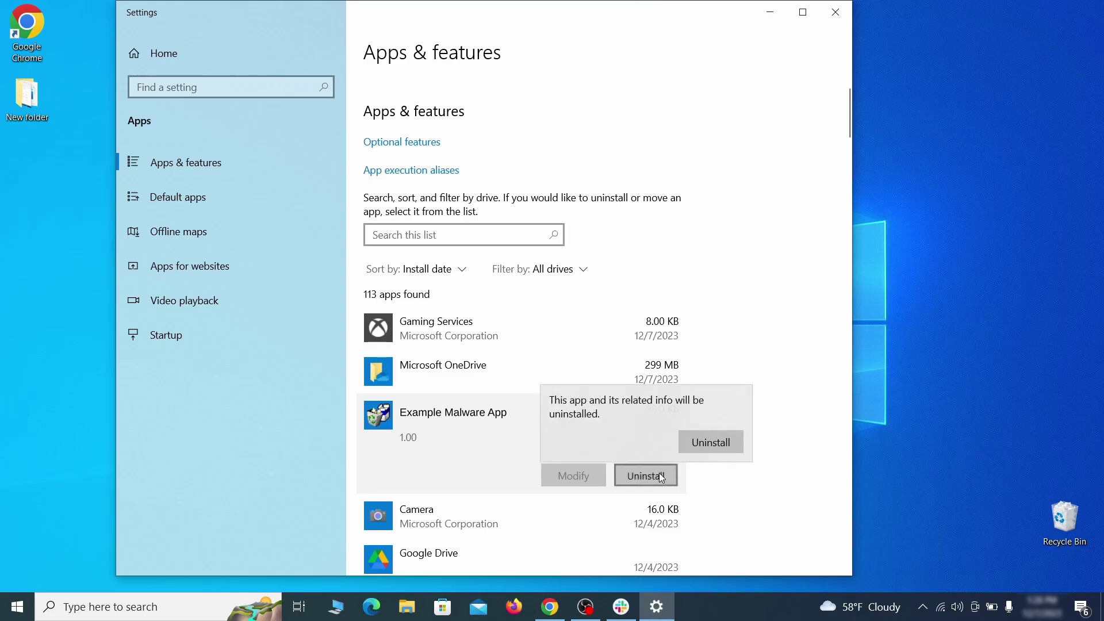
click(730, 444)
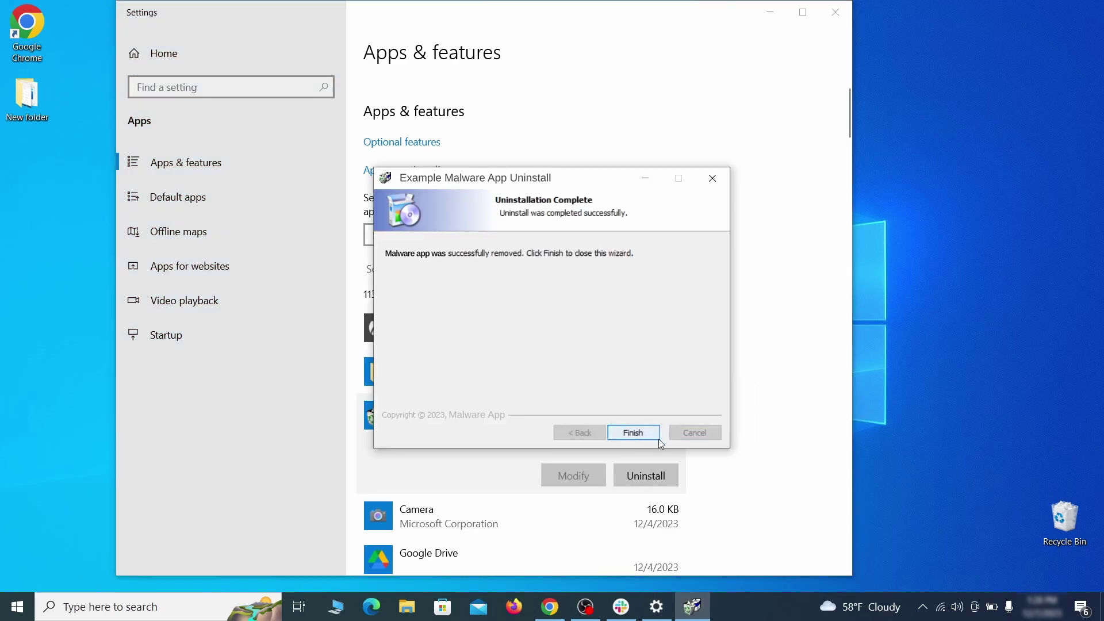
click(634, 433)
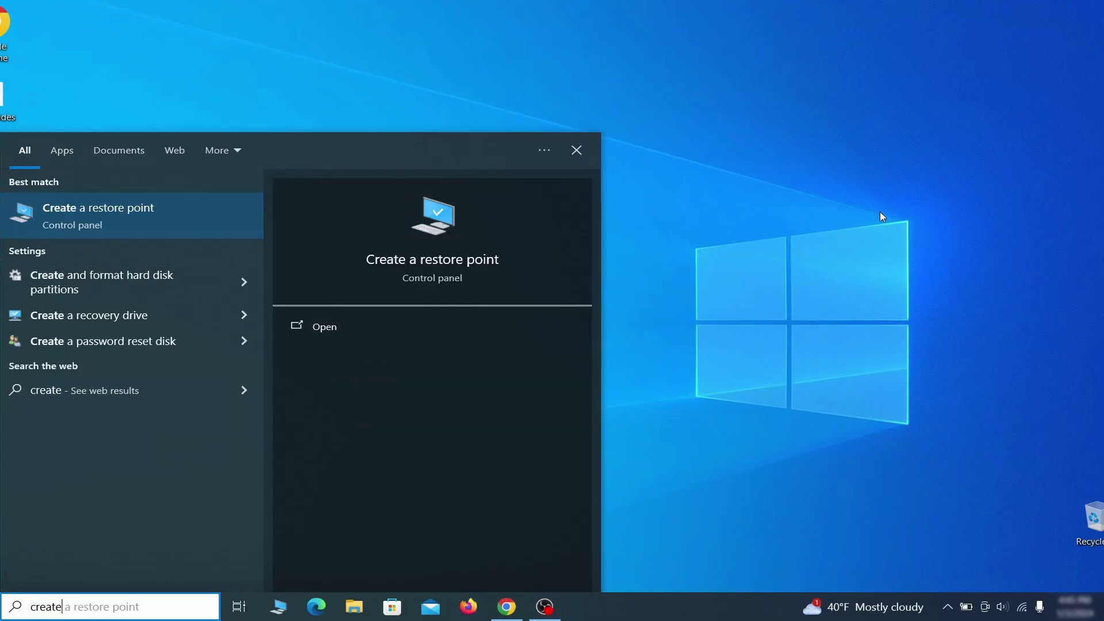
Turn on system protection for drive C: in System Properties.
text( a restore point)
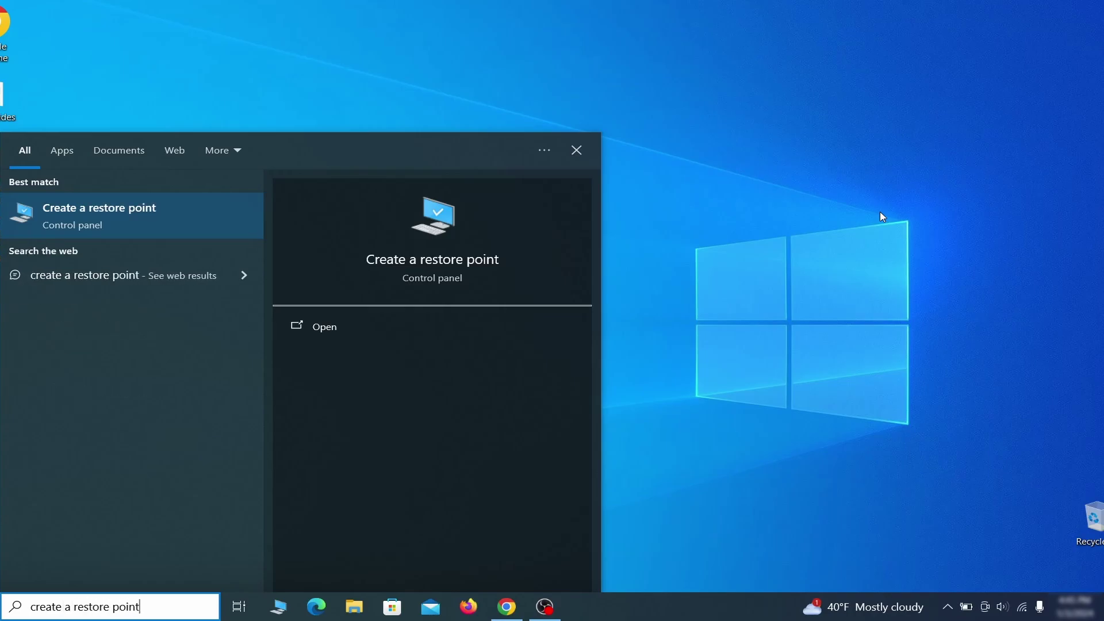
key(Return)
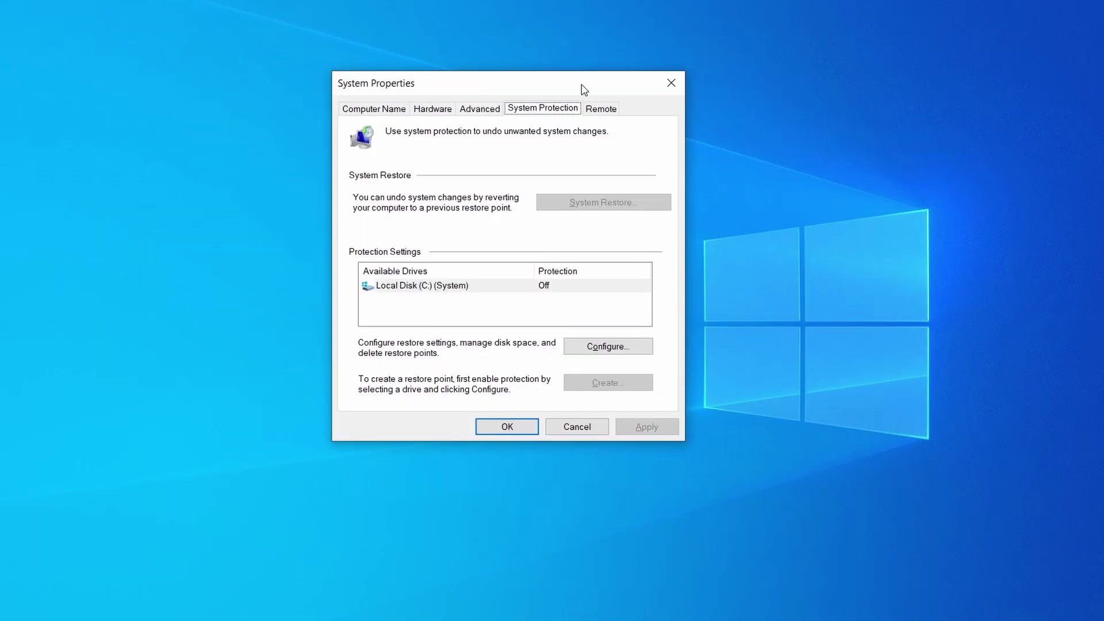
click(495, 287)
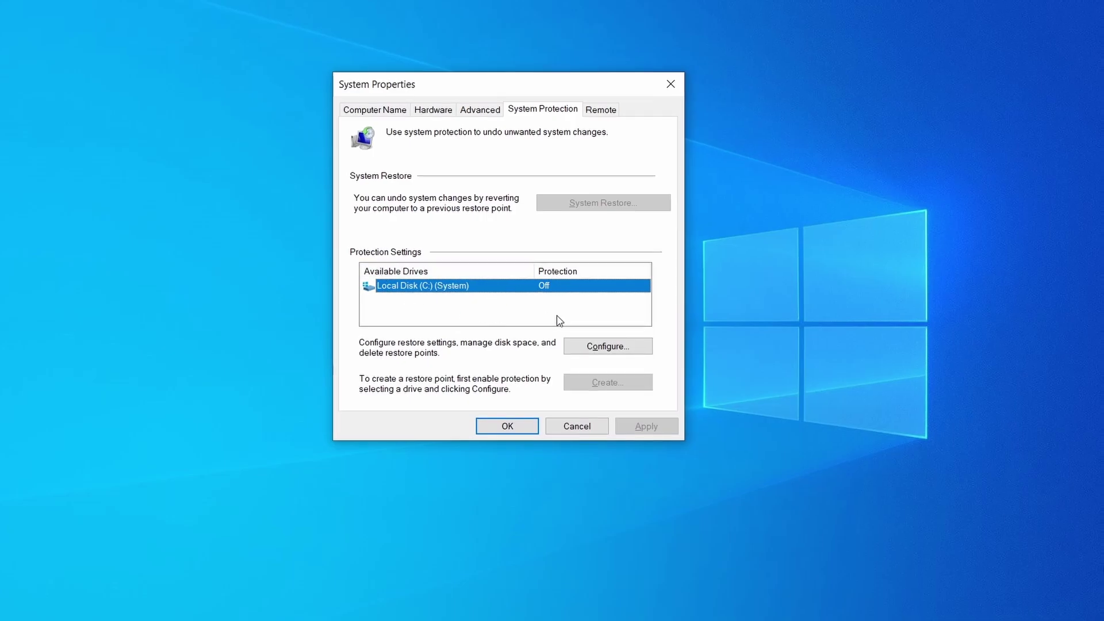
click(627, 346)
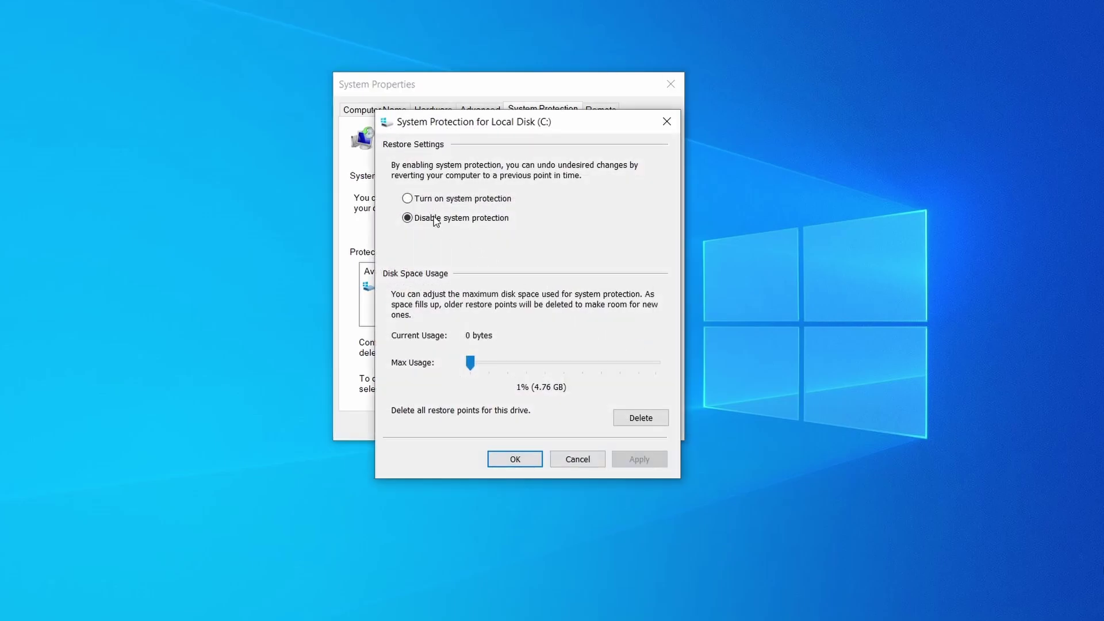
click(408, 198)
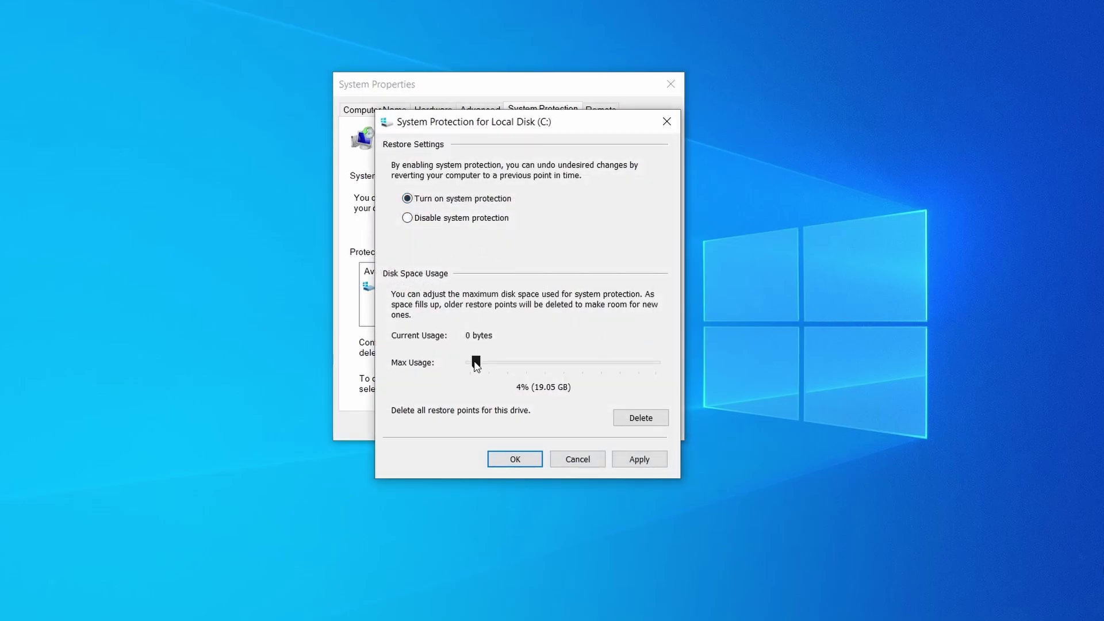
click(637, 459)
click(523, 460)
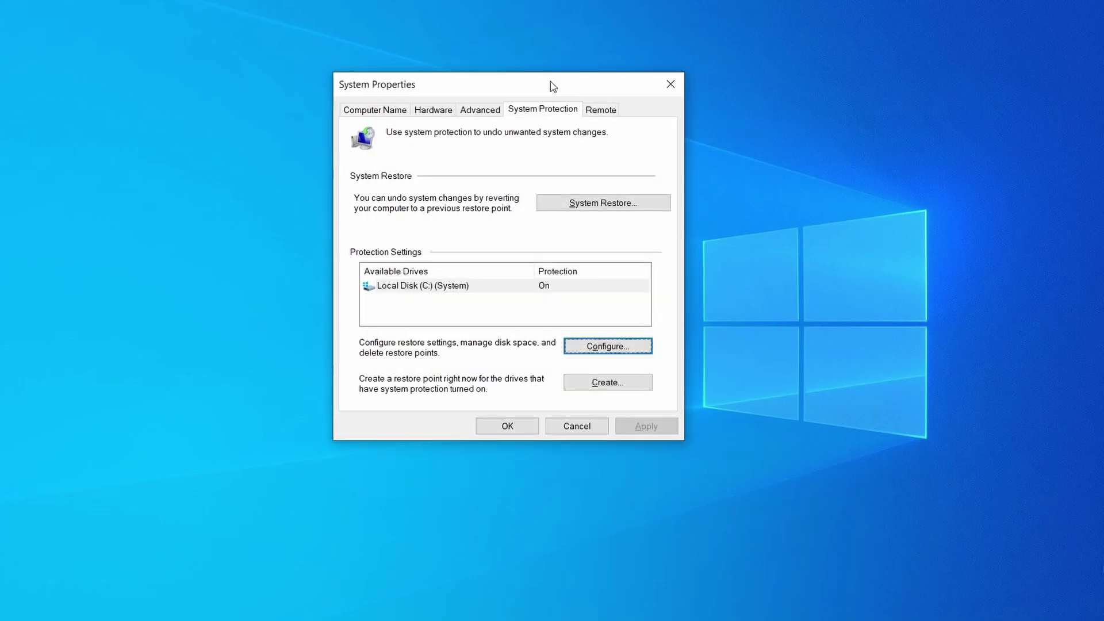
Create Restore Point 1 and view the available restore points in System Restore.
click(615, 384)
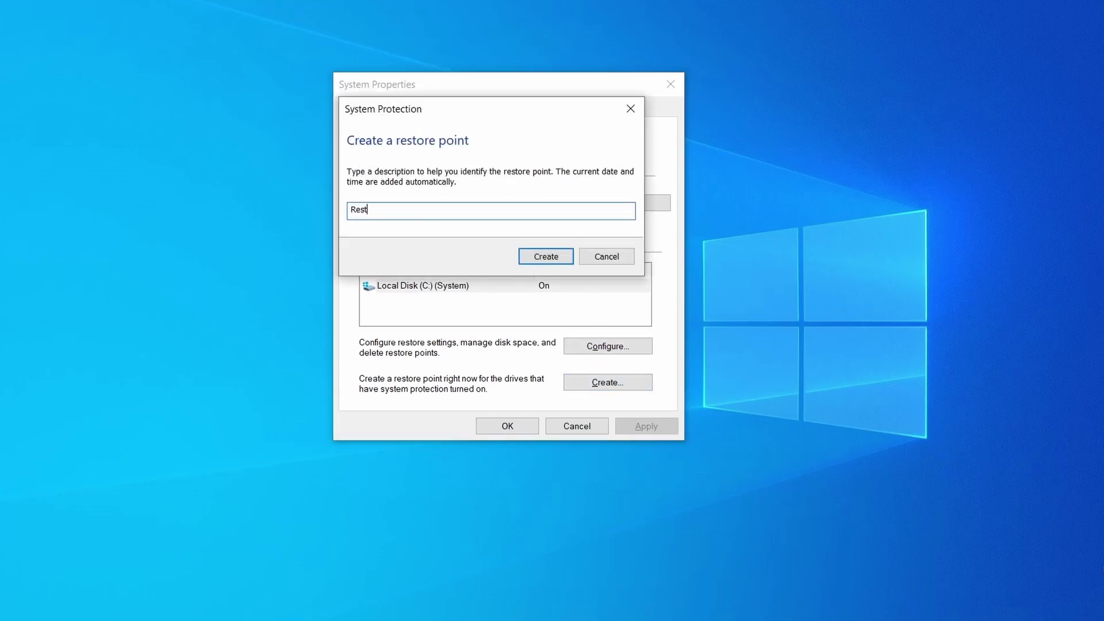
click(556, 255)
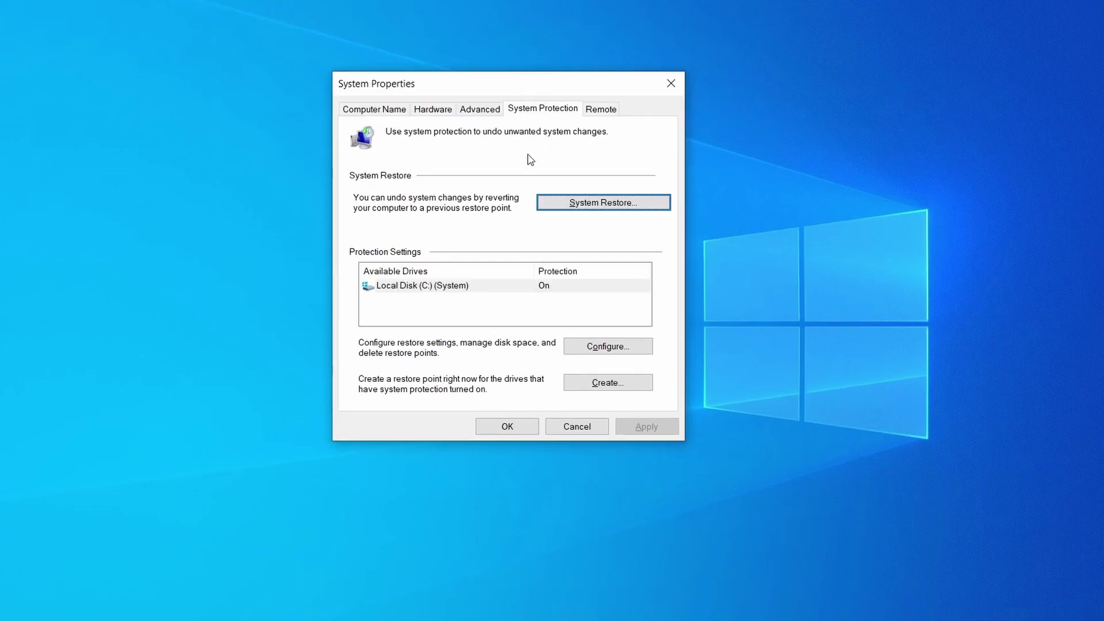
click(649, 206)
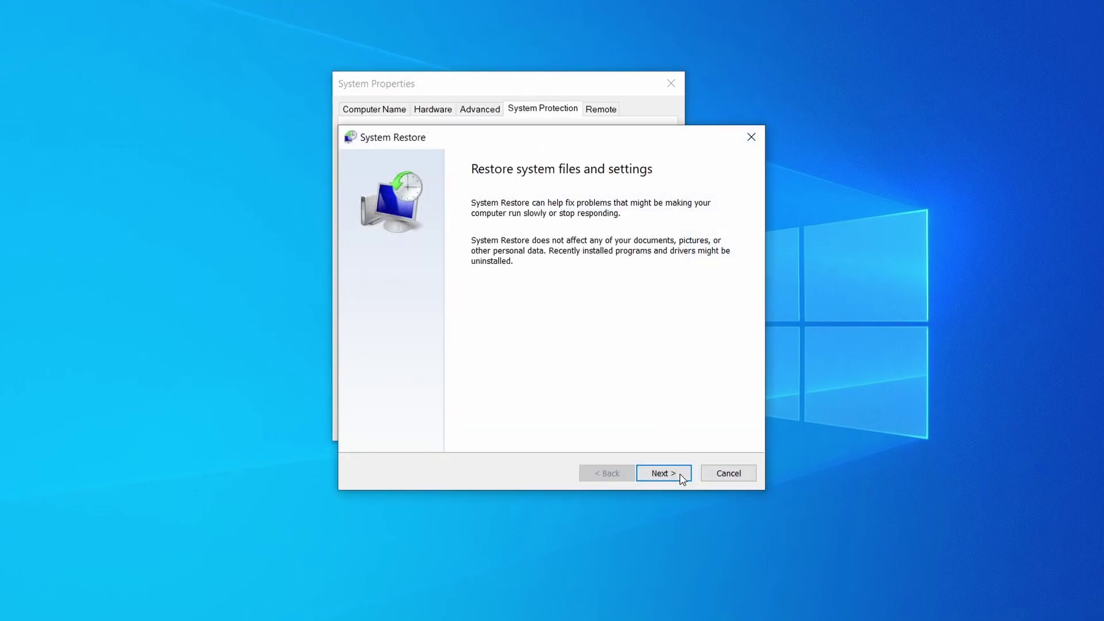
click(681, 477)
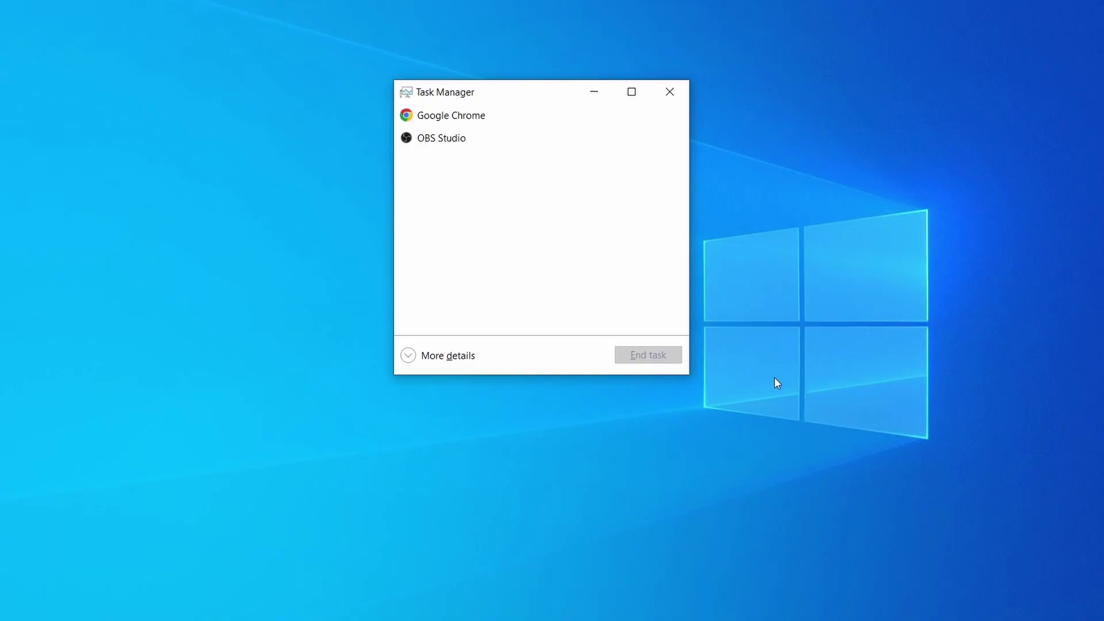
Find Example Malware Process in Task Manager and open its file location.
click(417, 357)
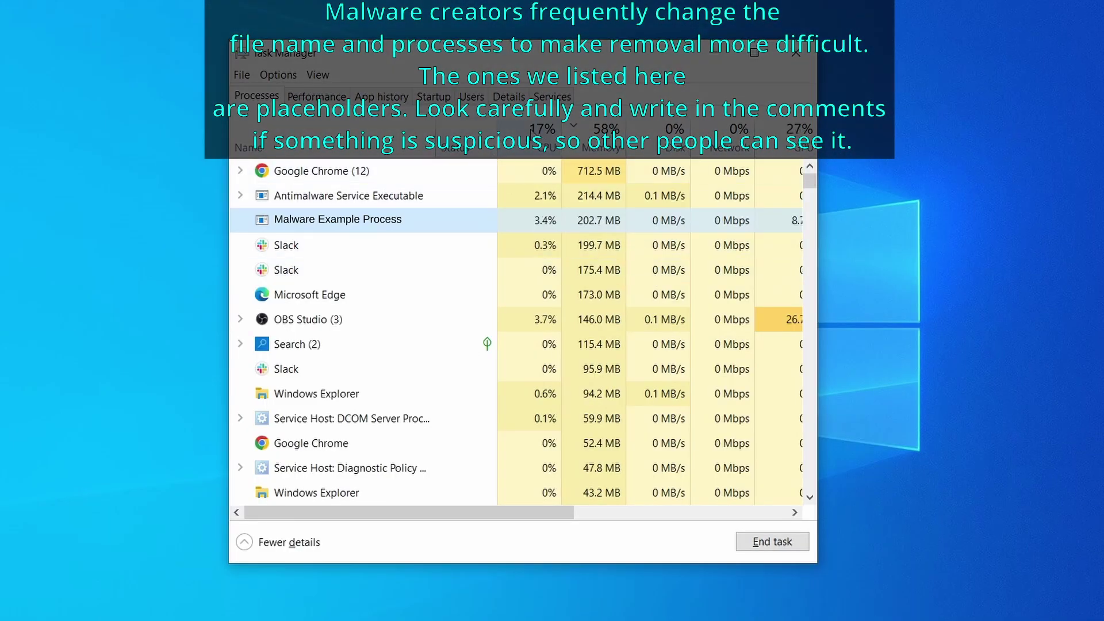
click(543, 135)
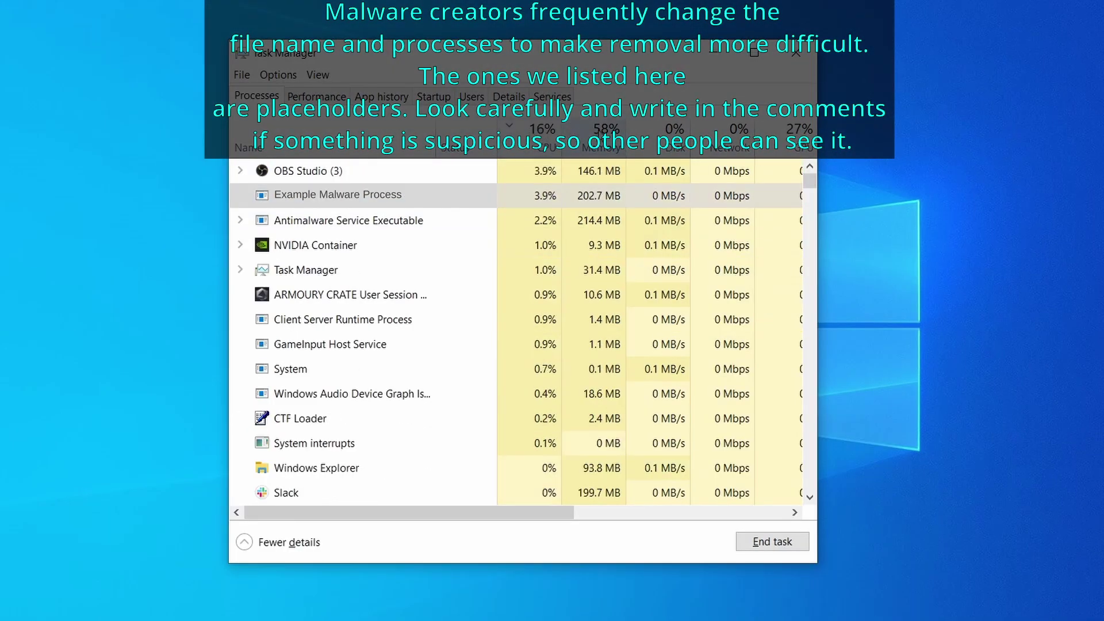
click(601, 135)
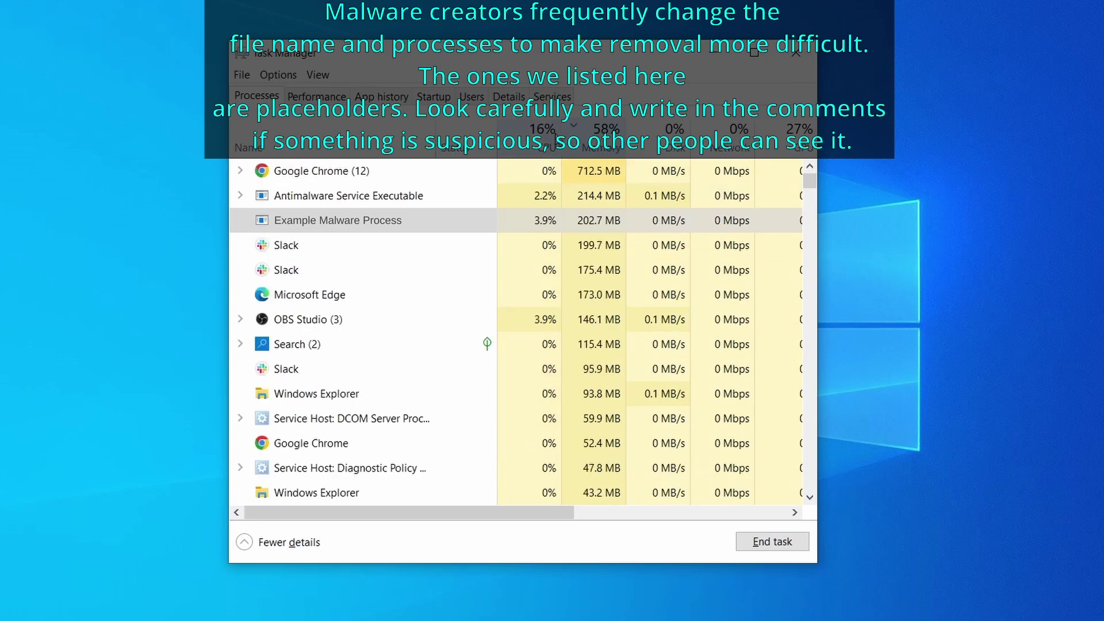
right_click(528, 223)
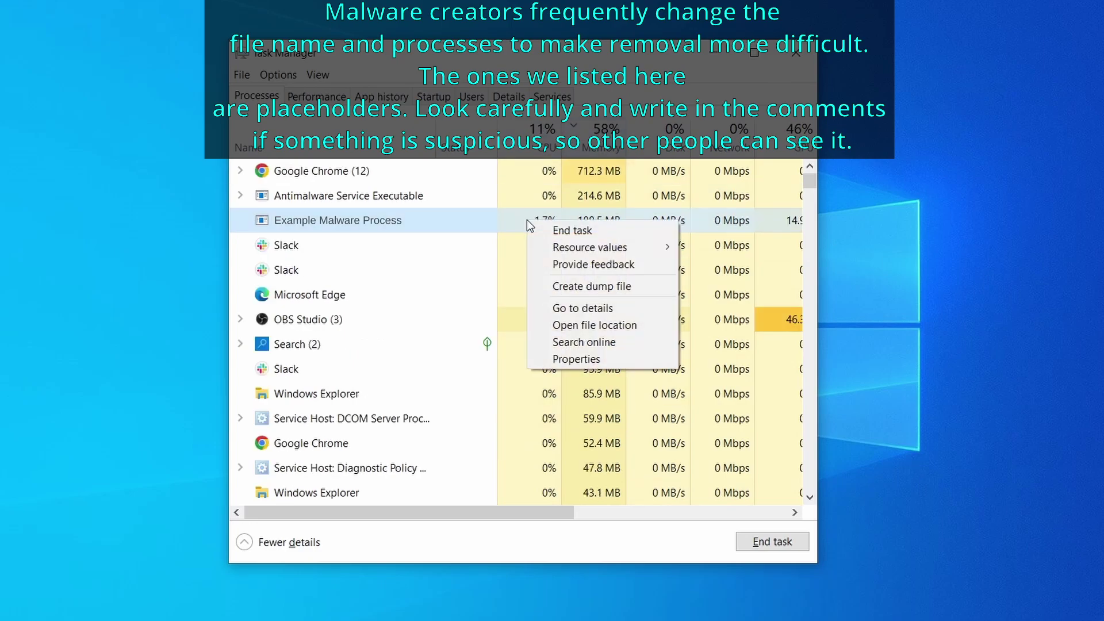
click(597, 326)
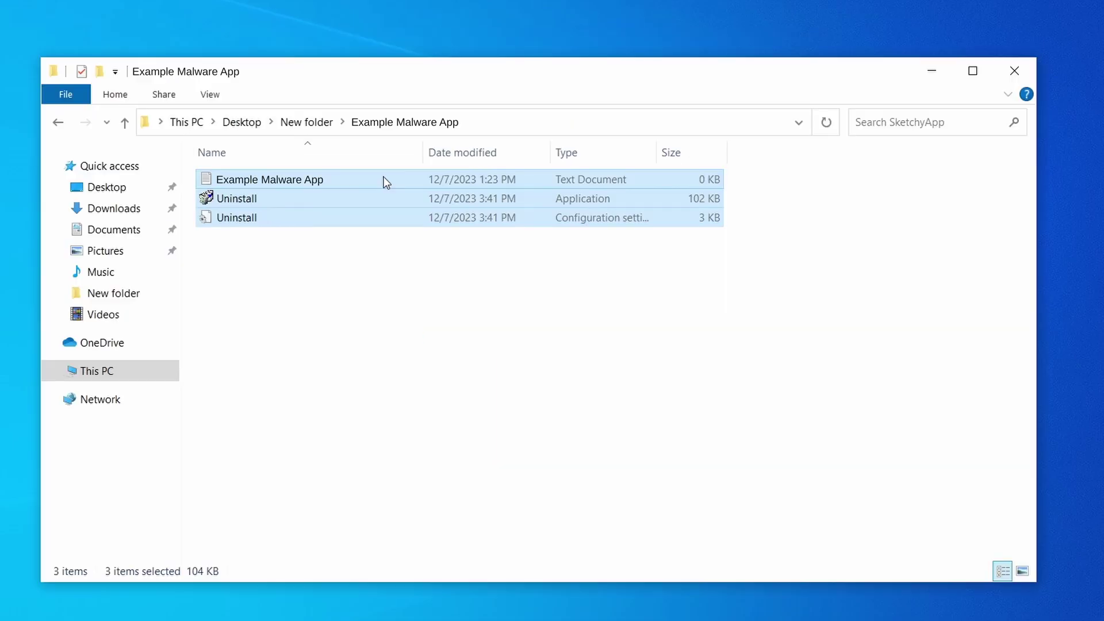
Delete the three malware files and close the emptied folder.
right_click(381, 180)
click(477, 401)
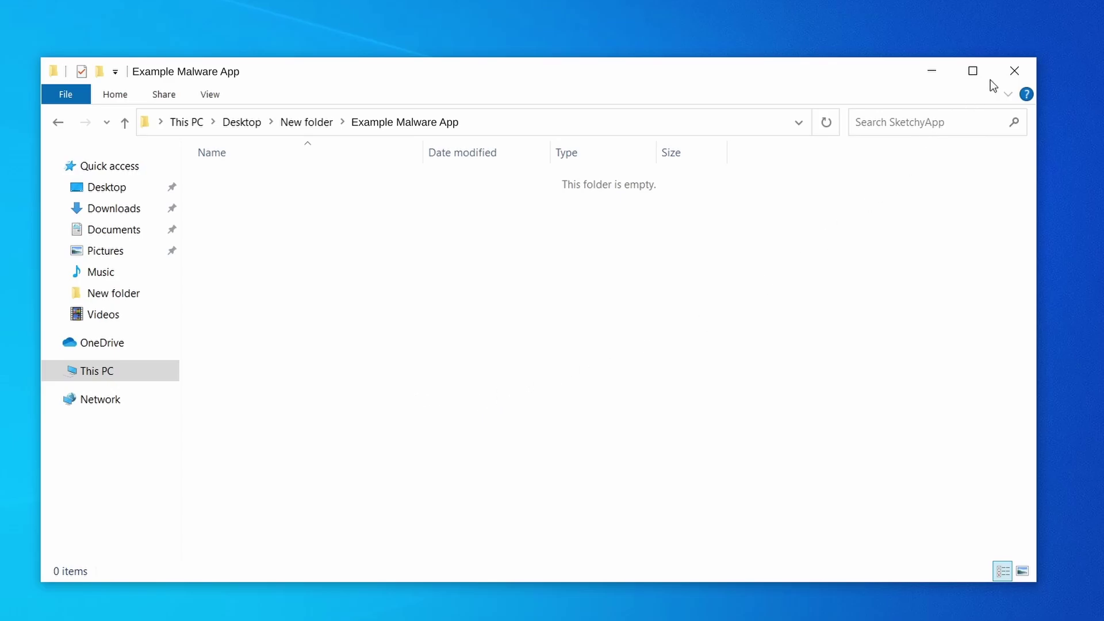
click(1015, 63)
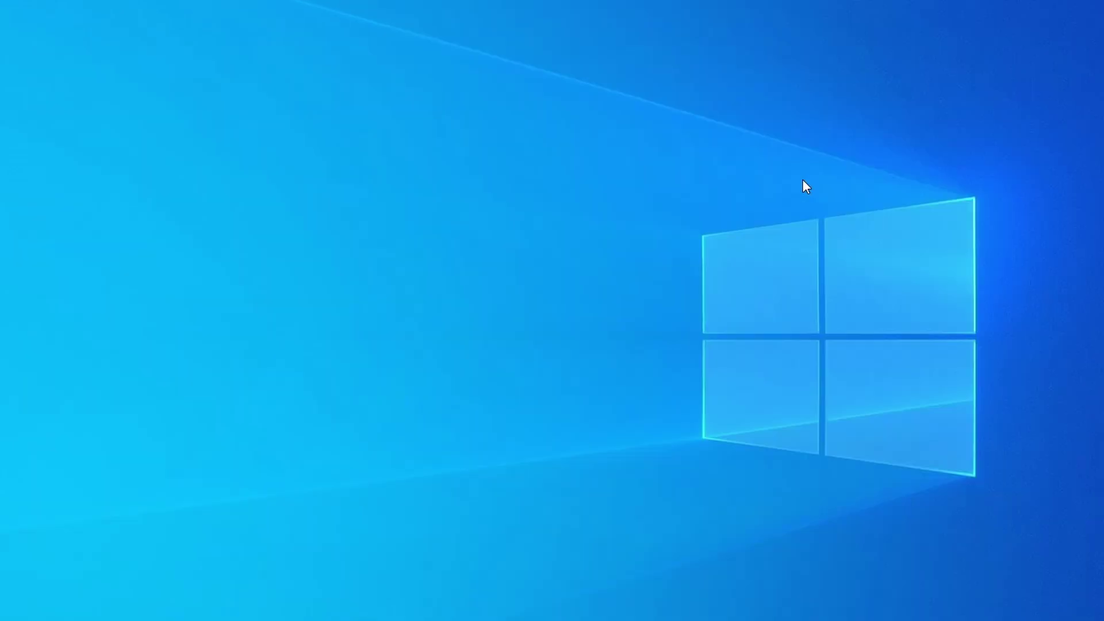
Reopen Task Manager, sort by CPU and memory, and right-click the Example Malware App process.
key(ctrl+shift+Escape)
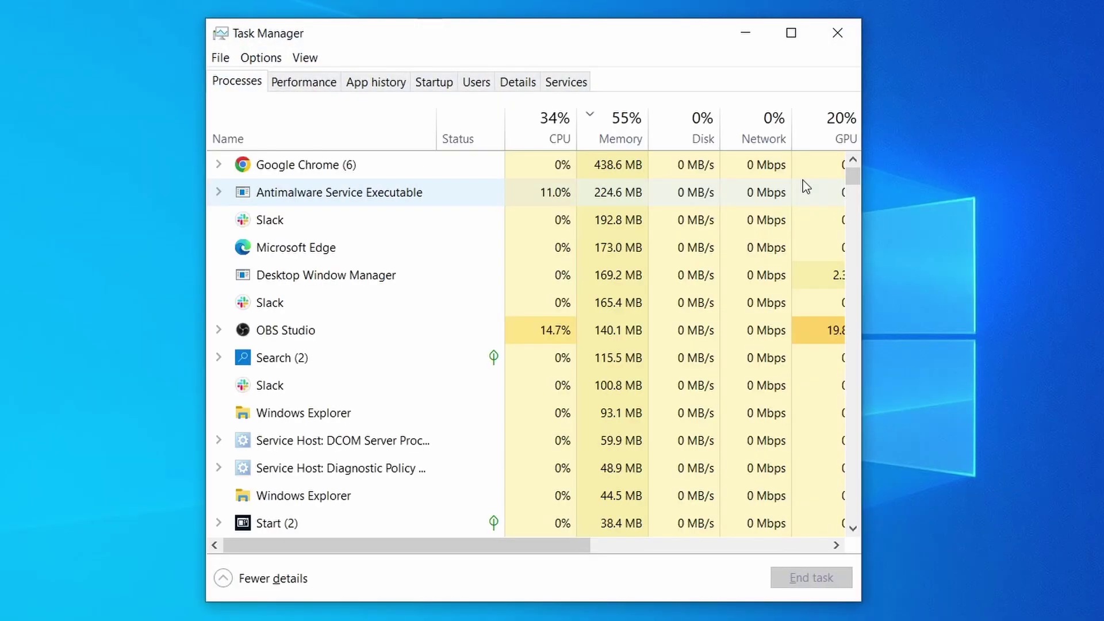
click(535, 136)
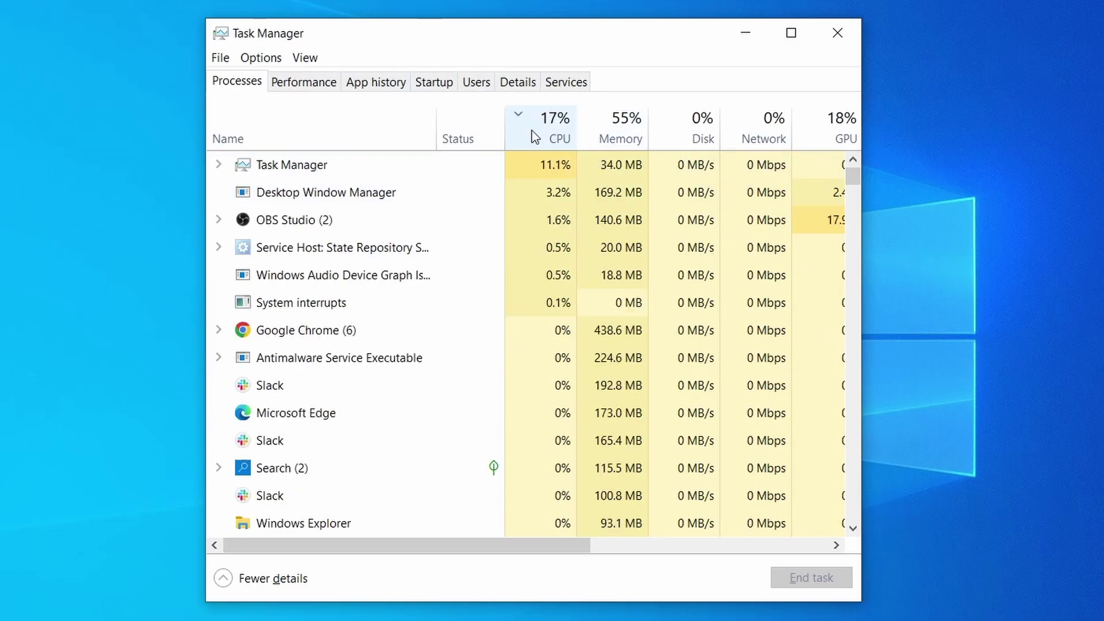
click(626, 126)
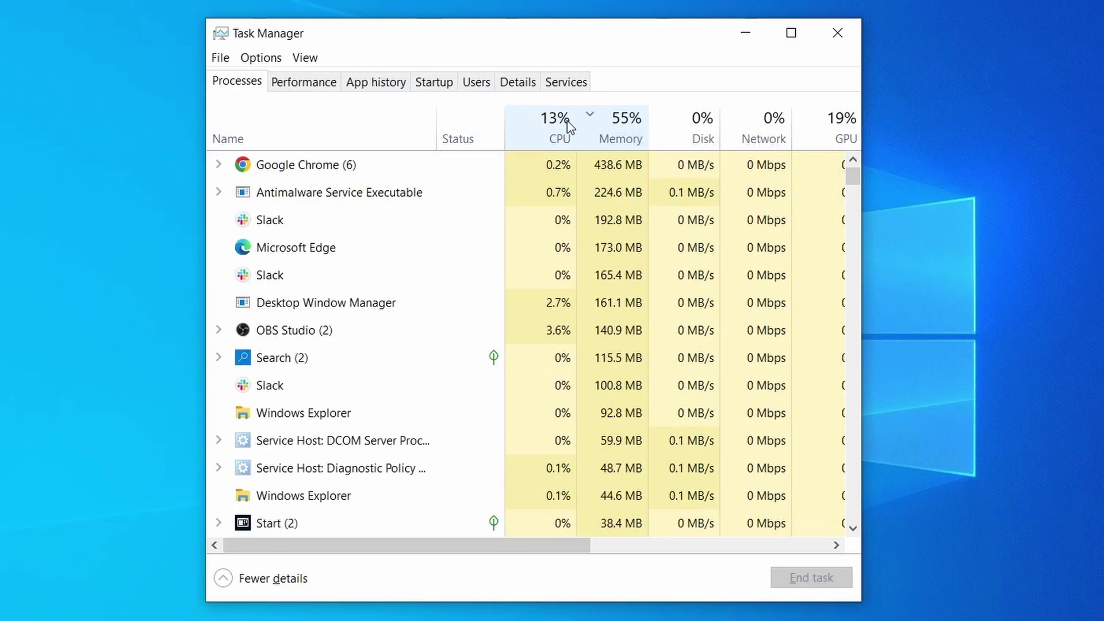
scroll(479, 388, down, 2)
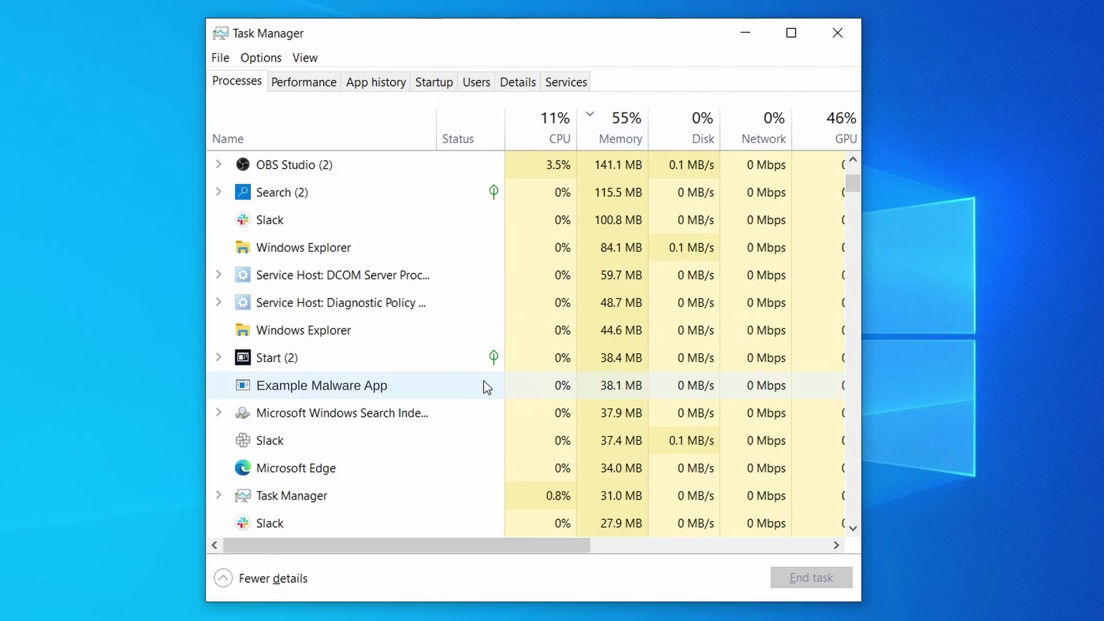
right_click(485, 381)
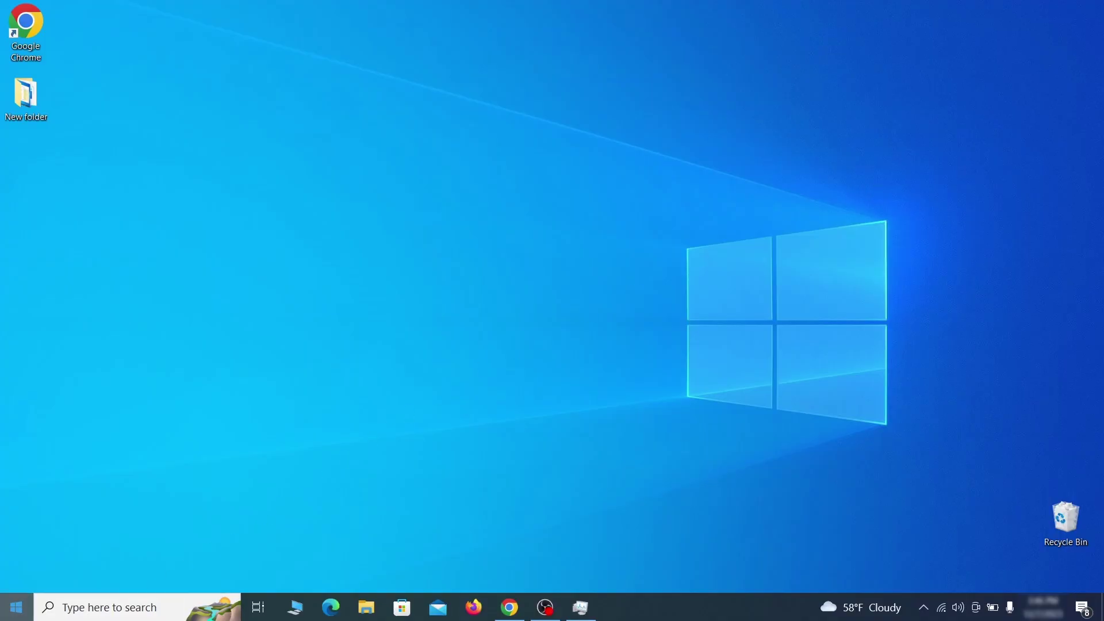
Open the Wi-Fi adapter's properties from View network connections.
click(16, 607)
text(view network connections)
key(Return)
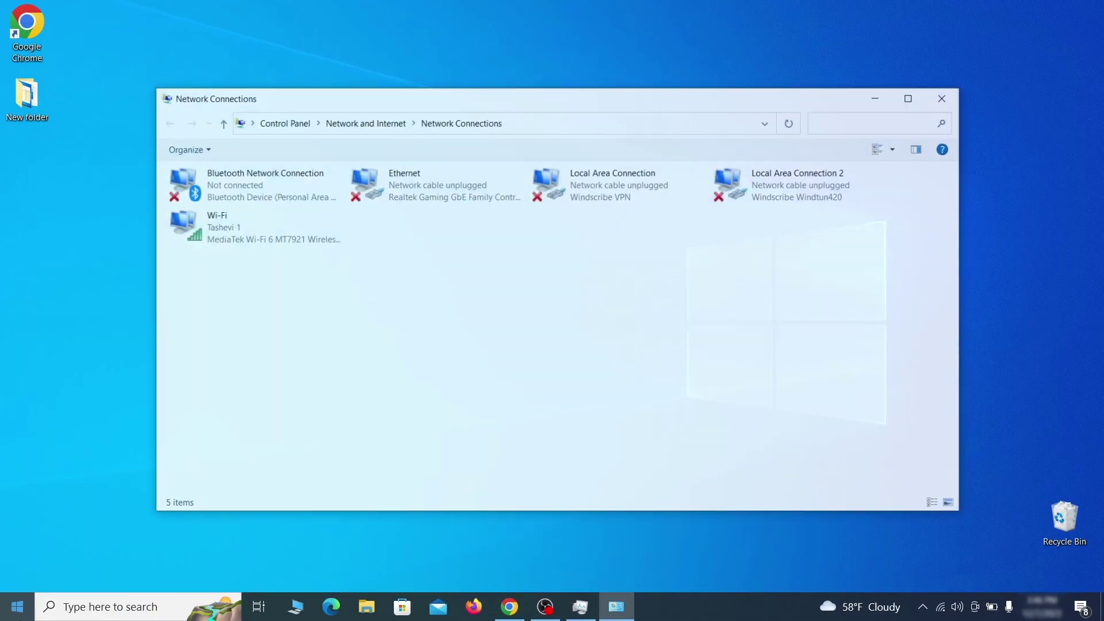
click(201, 224)
right_click(236, 241)
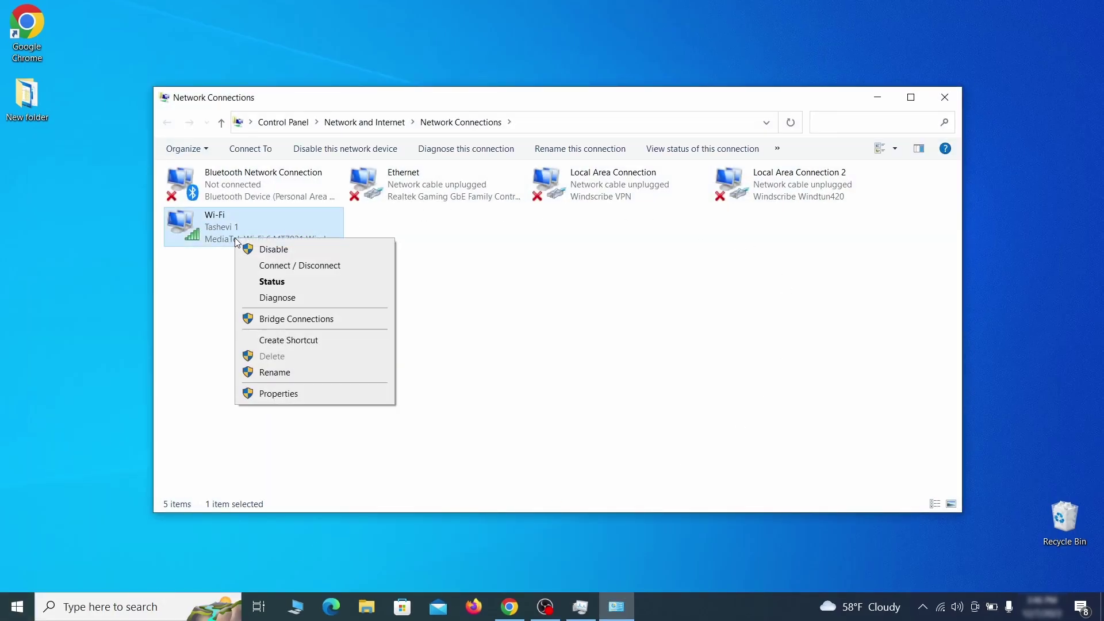
click(299, 395)
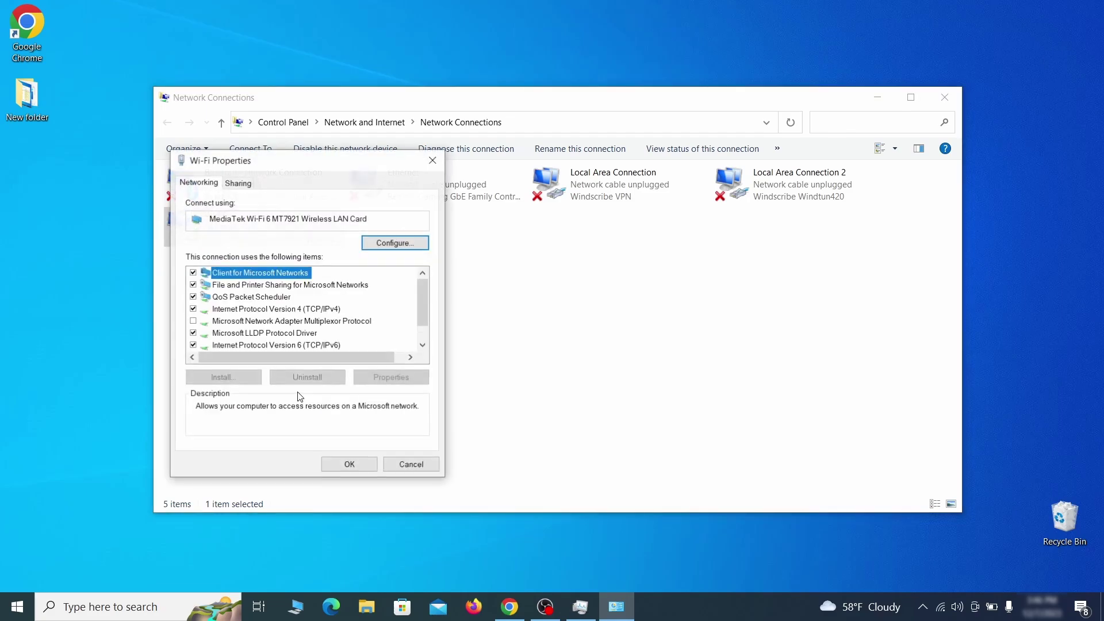
Remove the 0.0.0.0 DNS server from the advanced IPv4 settings and confirm all dialogs.
click(288, 310)
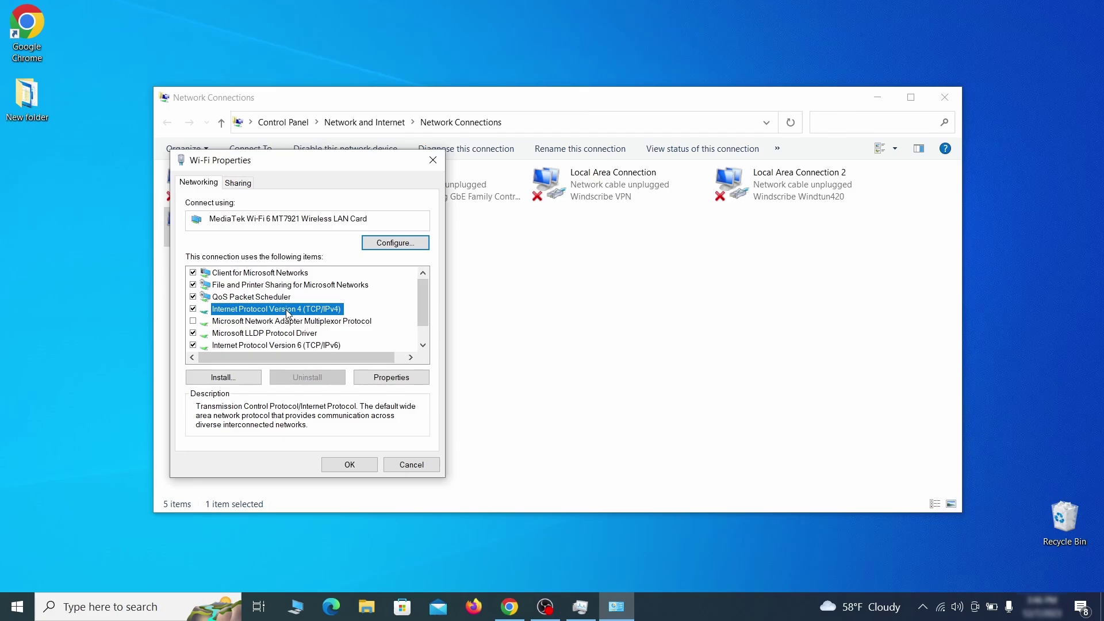
click(392, 378)
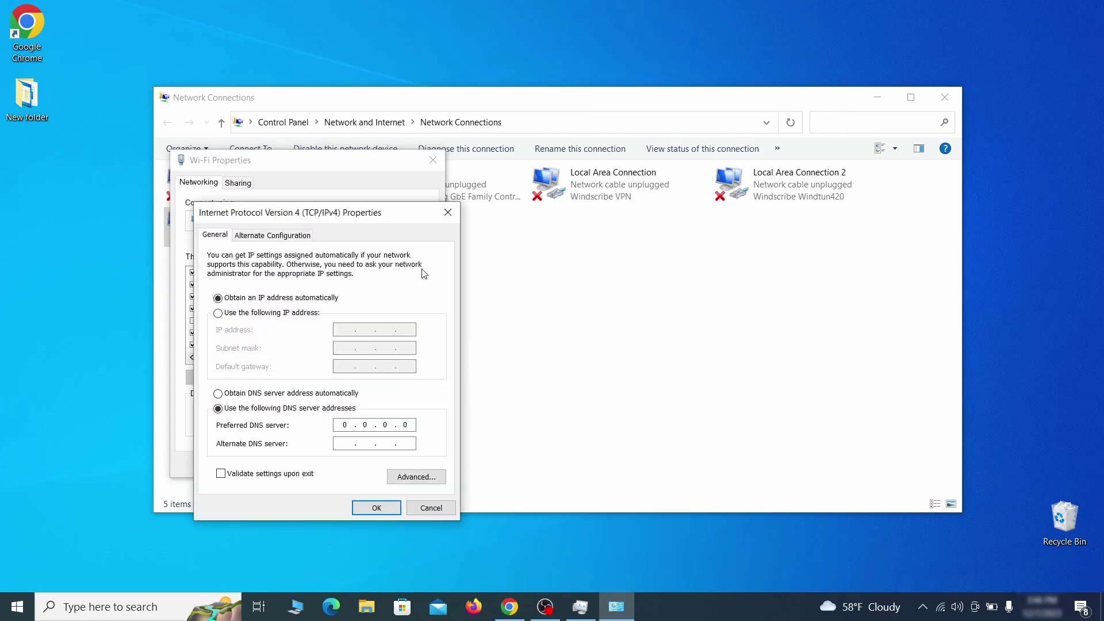
drag(392, 208, 556, 163)
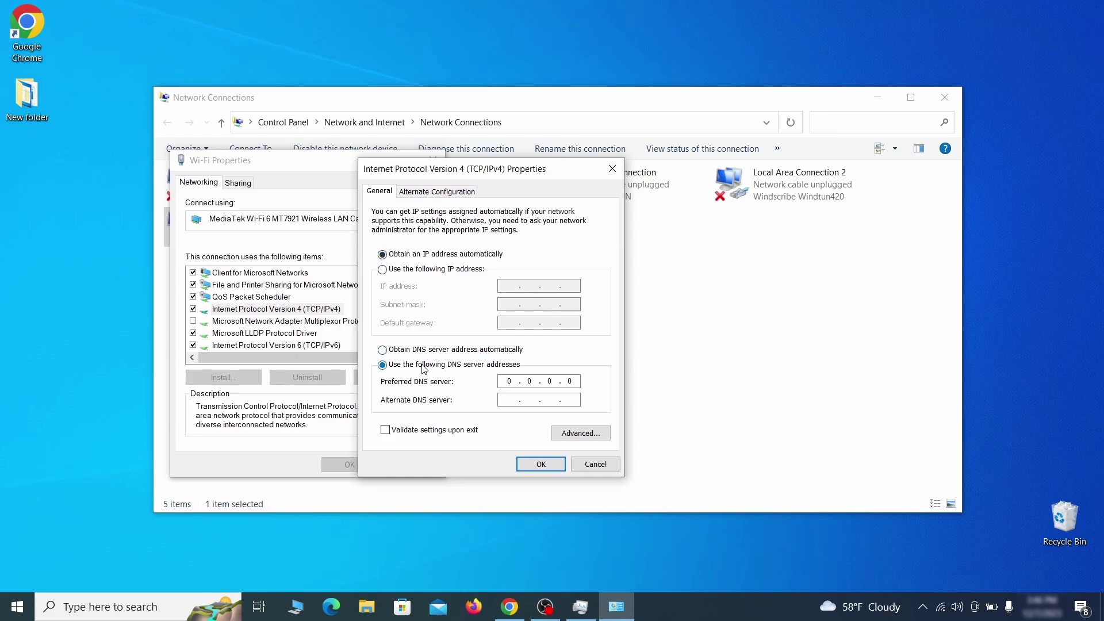
click(597, 440)
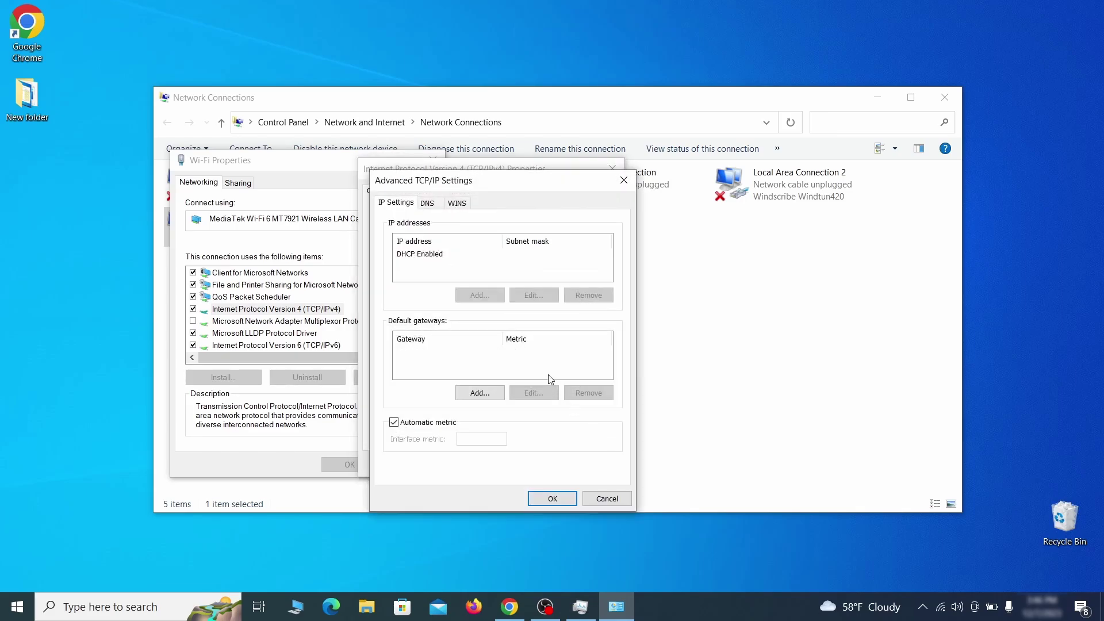
click(433, 205)
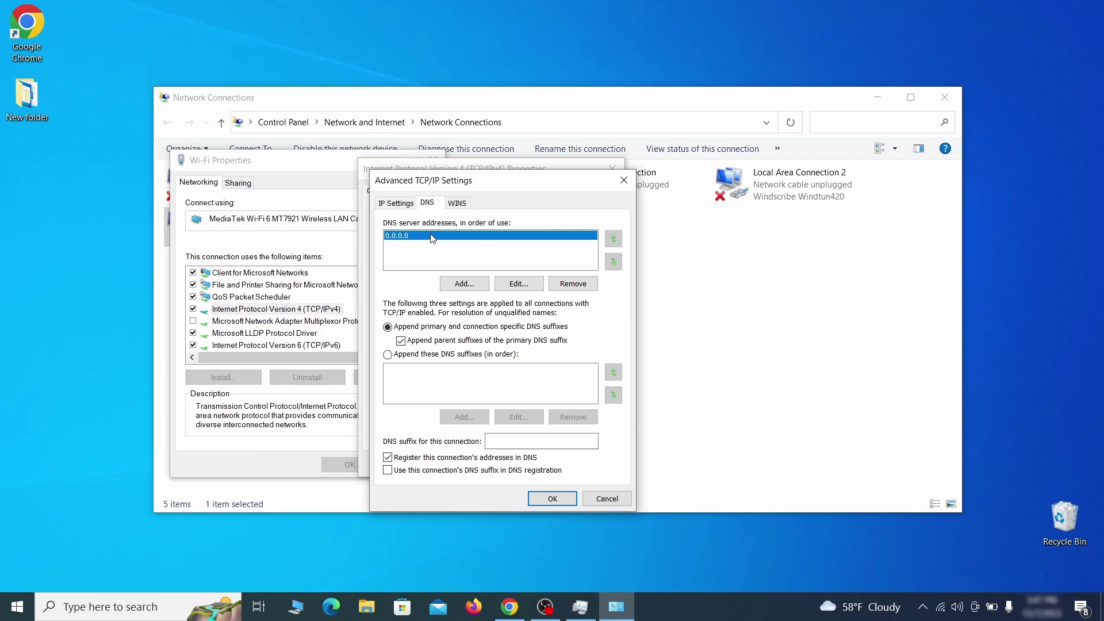
click(585, 291)
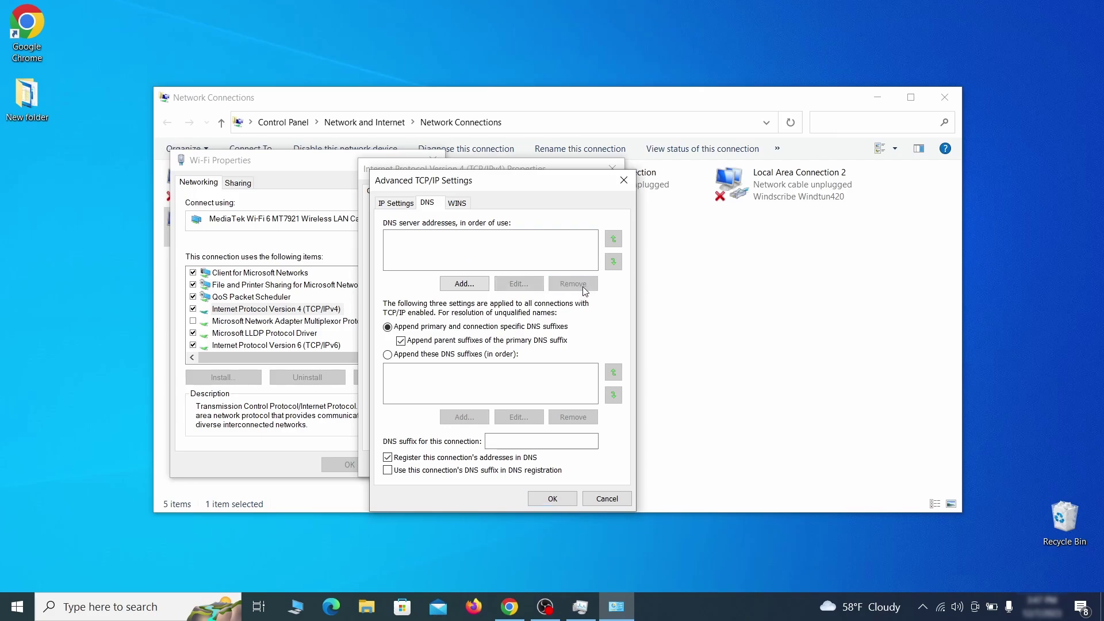
click(560, 502)
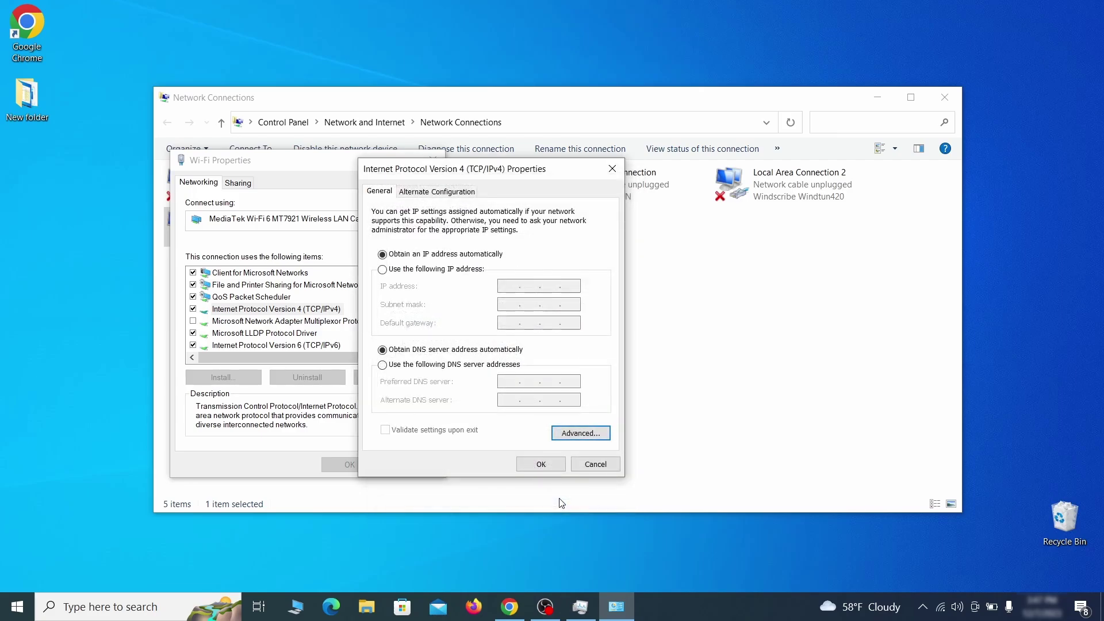
click(538, 464)
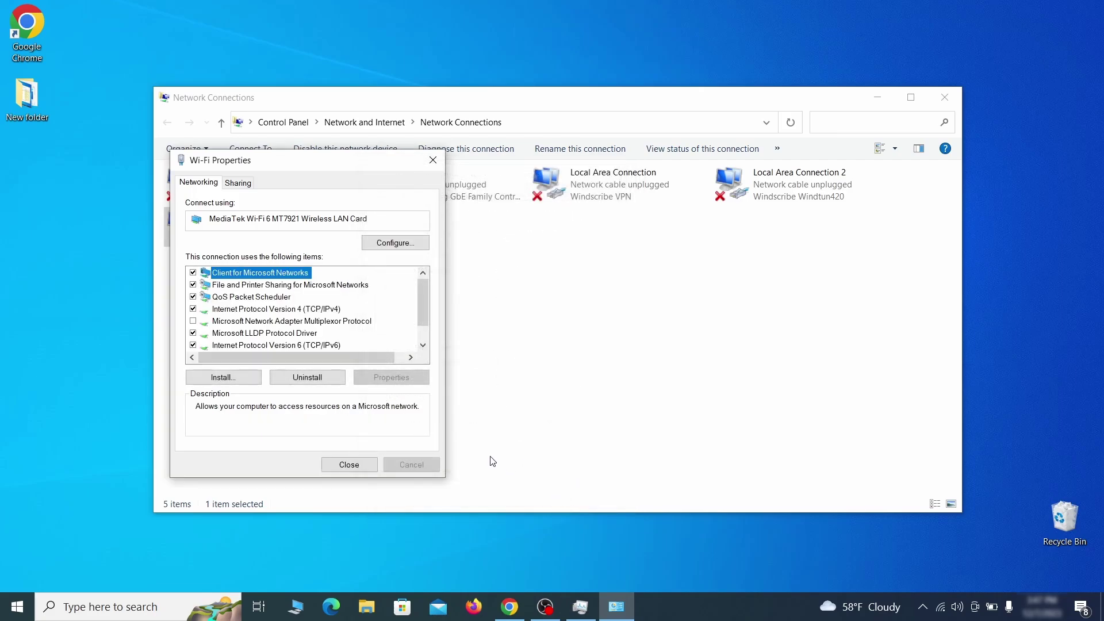
click(364, 465)
Open C:\Windows\System32\drivers\etc\hosts in Notepad.
key(alt+F4)
key(super)
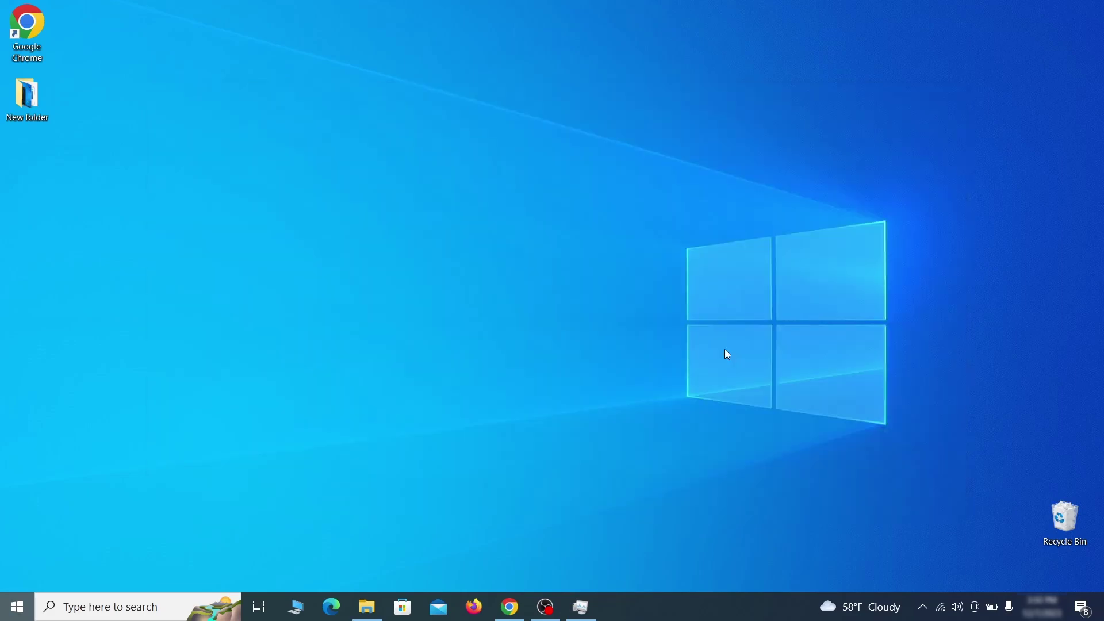
text(C:\Windows\System32\drivers\etc\hosts)
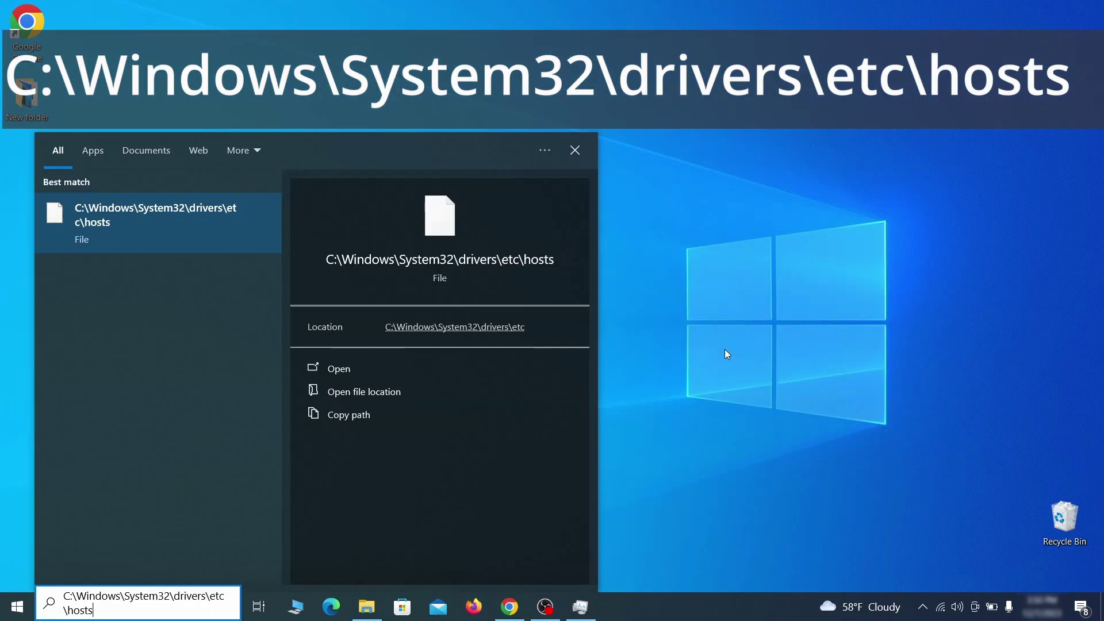
key(Return)
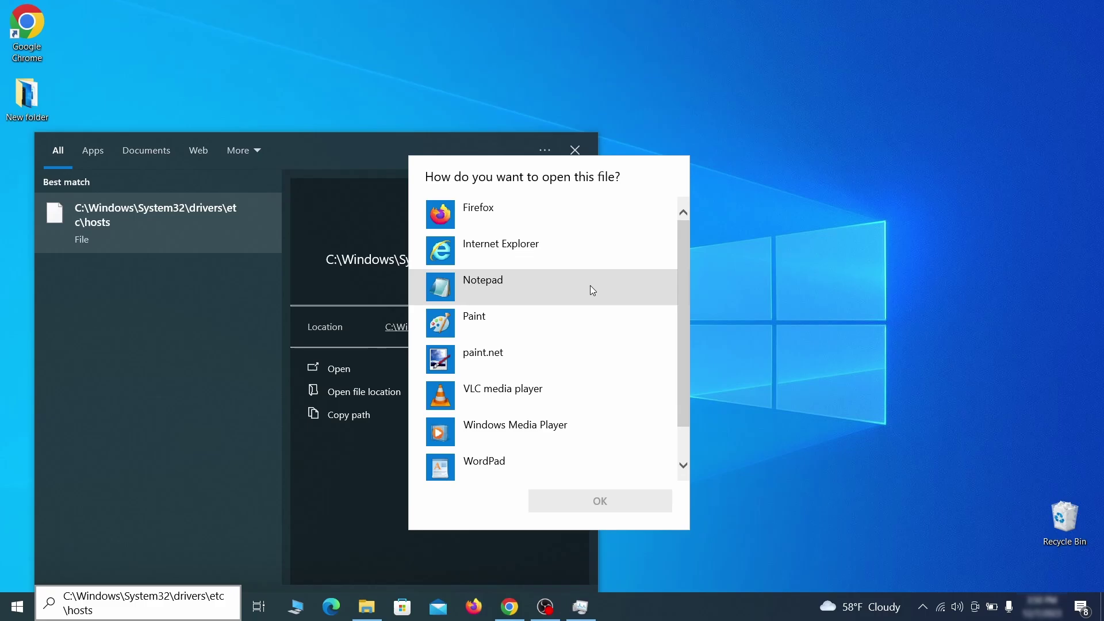
double_click(591, 289)
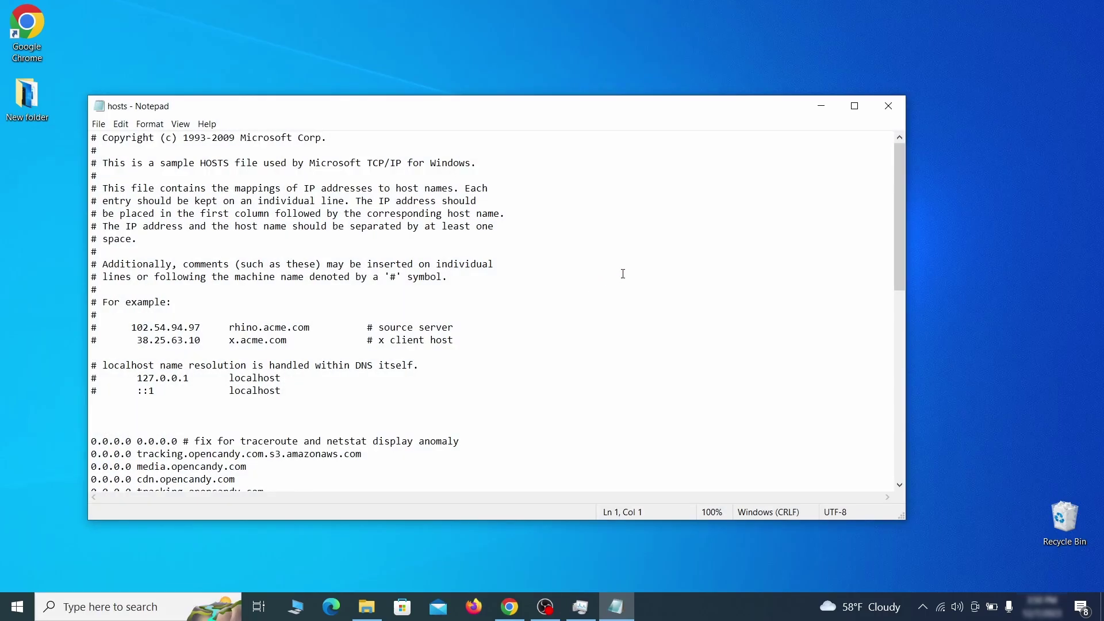
Delete all the 0.0.0.0 redirect lines and save the hosts file.
scroll(624, 274, down, 3)
click(100, 289)
double_click(94, 327)
drag(98, 313, 298, 388)
scroll(316, 379, down, 5)
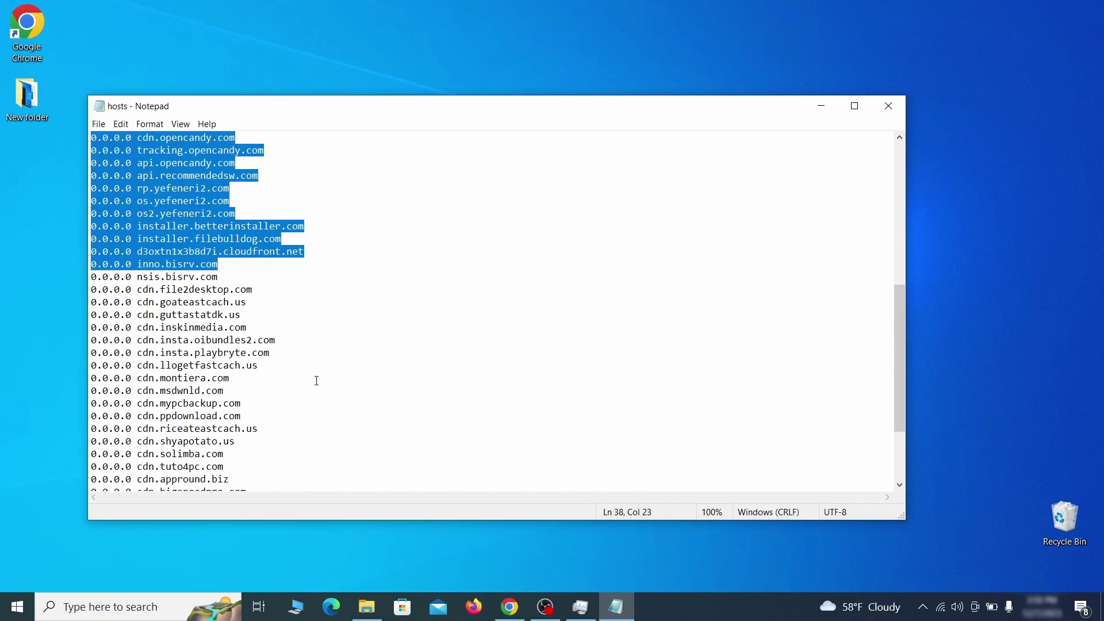
scroll(315, 379, down, 3)
drag(297, 388, 280, 463)
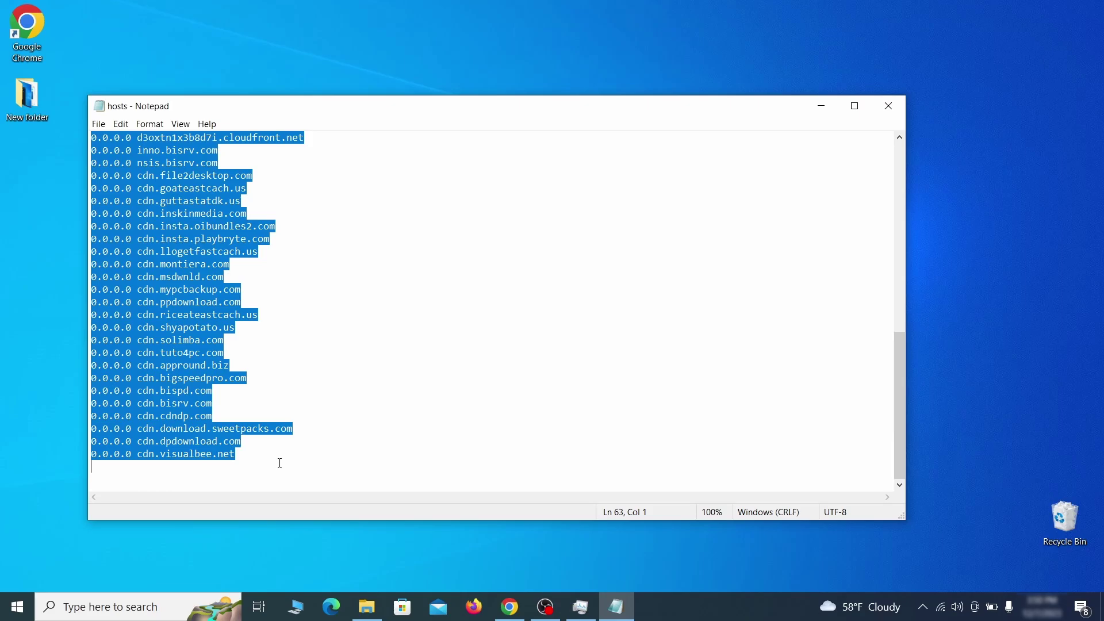
key(Delete)
click(99, 123)
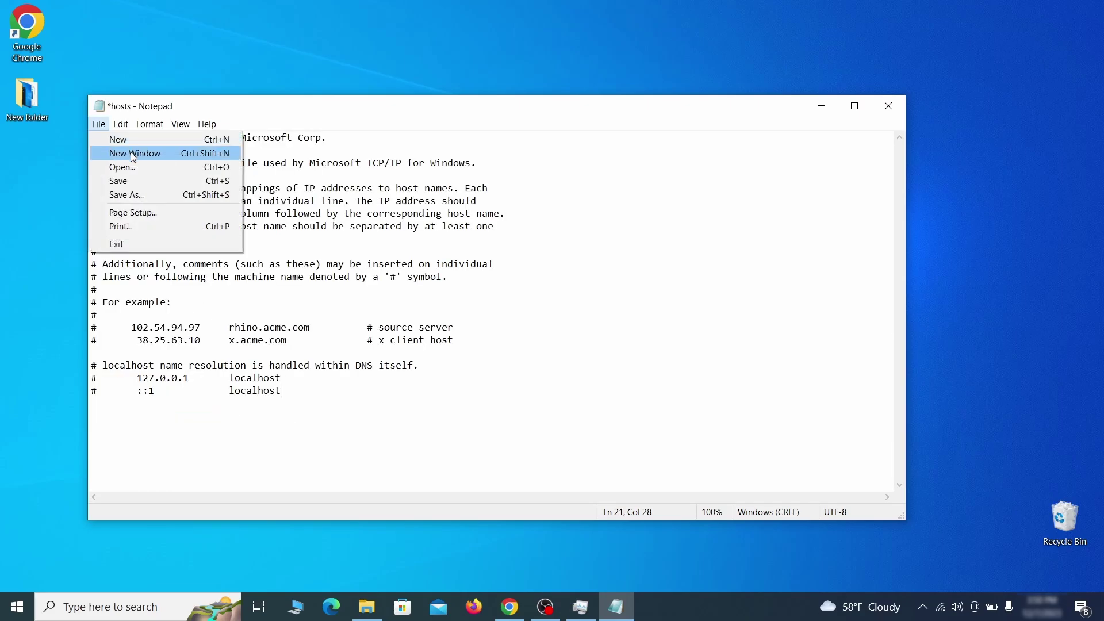
click(142, 179)
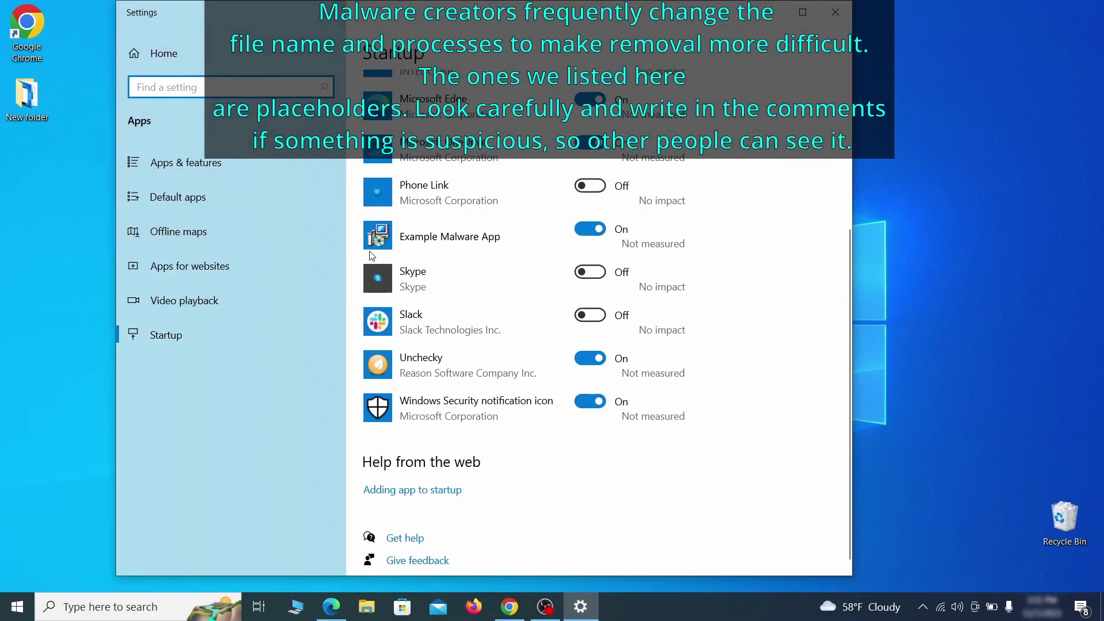
Switch Example Malware App's startup toggle off and close Settings.
click(593, 239)
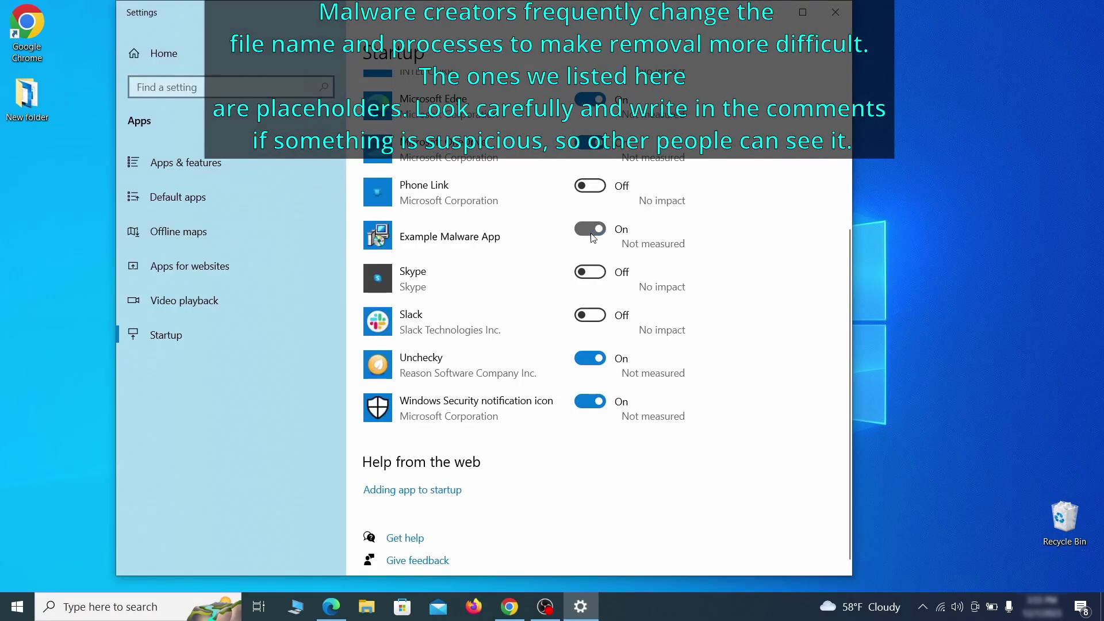
click(836, 12)
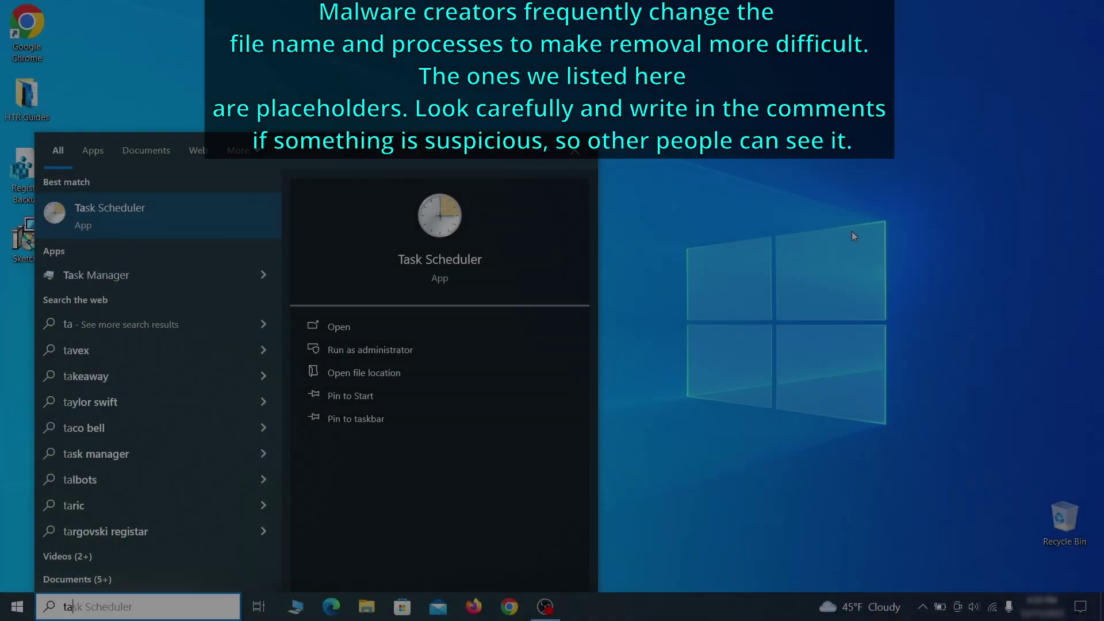
Inspect the Example Malware App task's triggers and actions in Task Scheduler Library.
text(sk schedu)
key(Return)
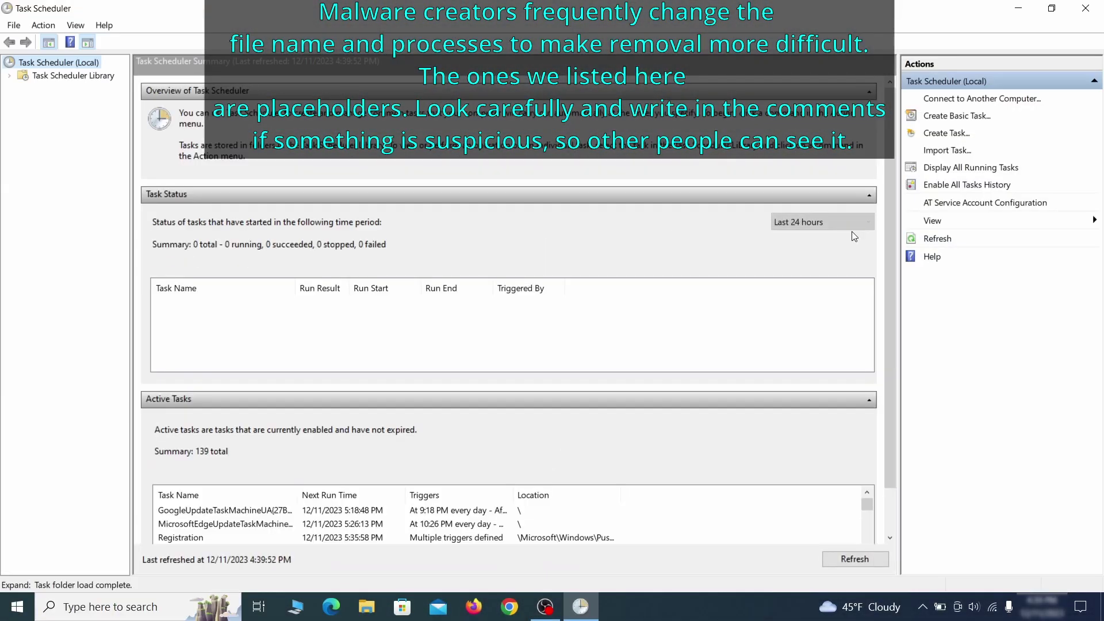
click(74, 75)
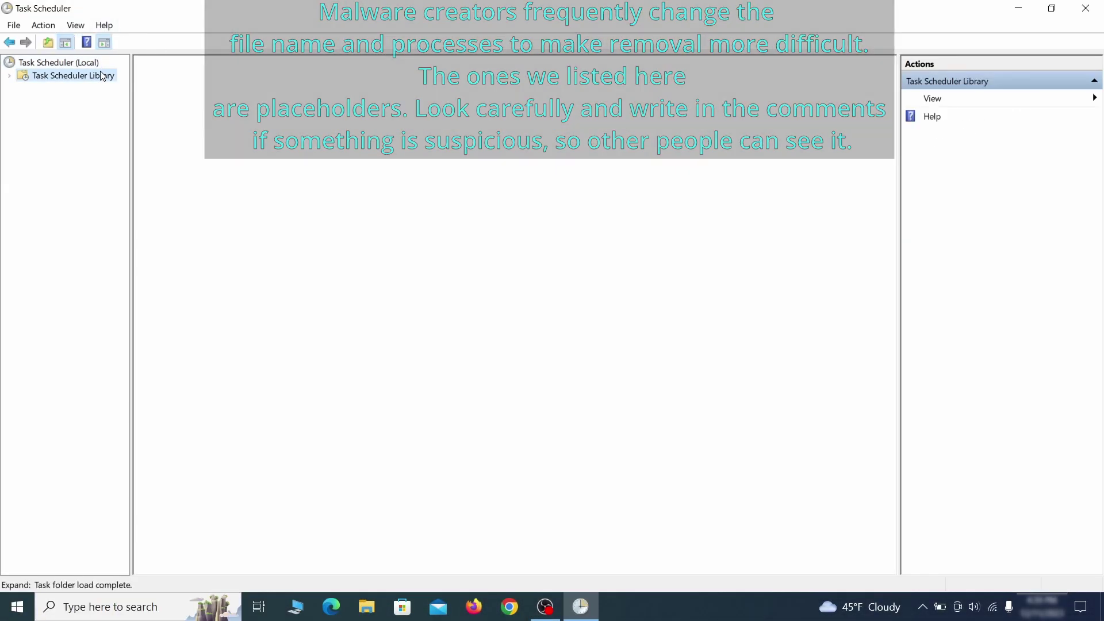
click(294, 342)
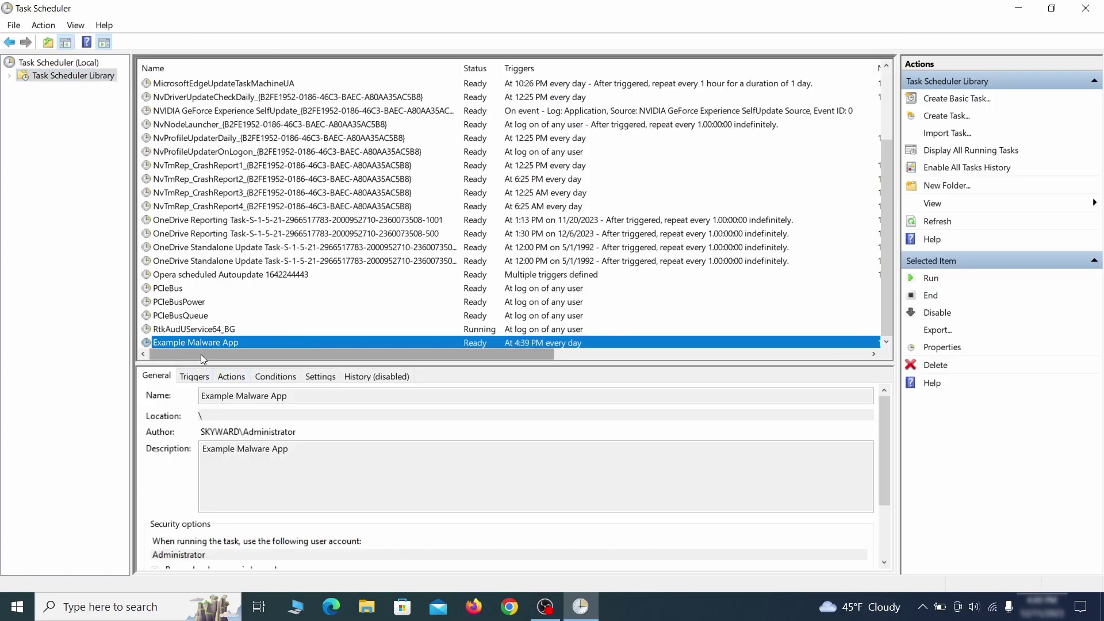
right_click(318, 344)
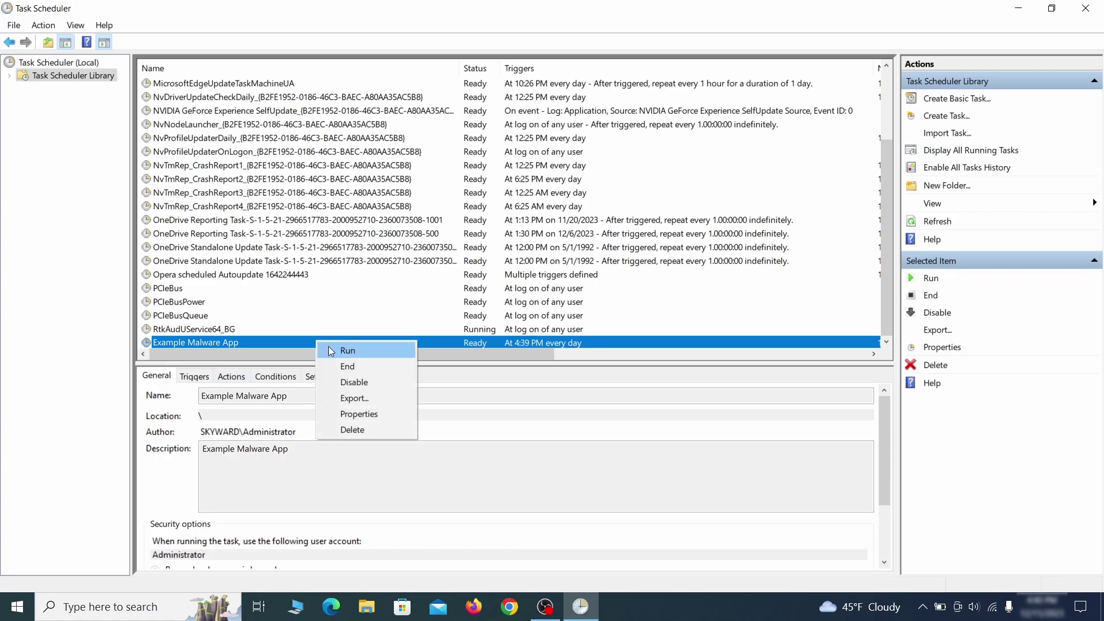
click(364, 415)
click(128, 96)
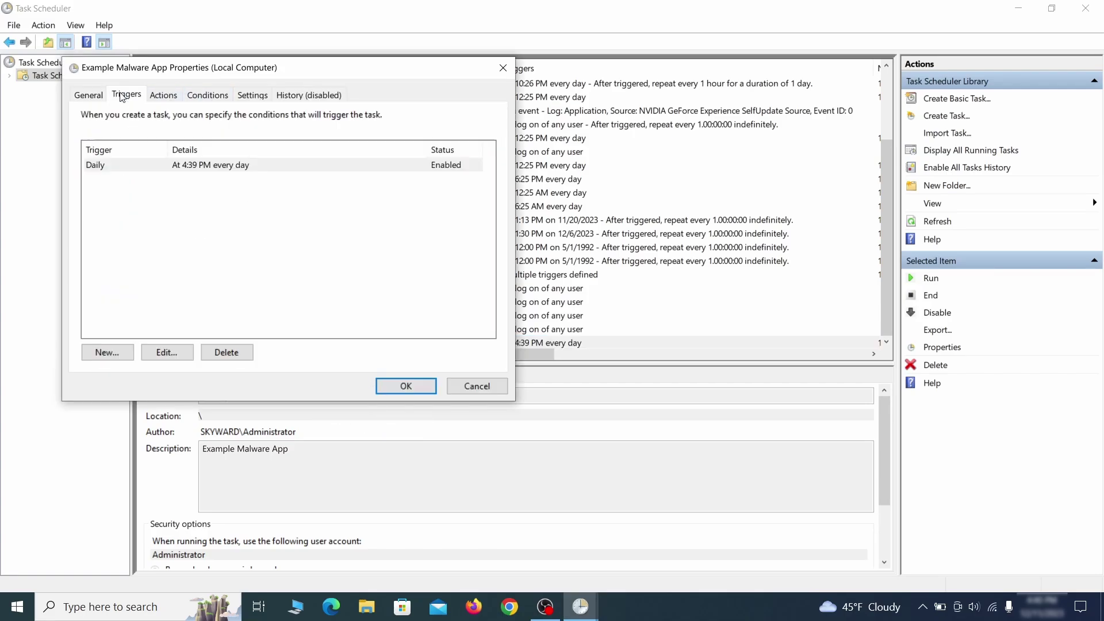
click(169, 96)
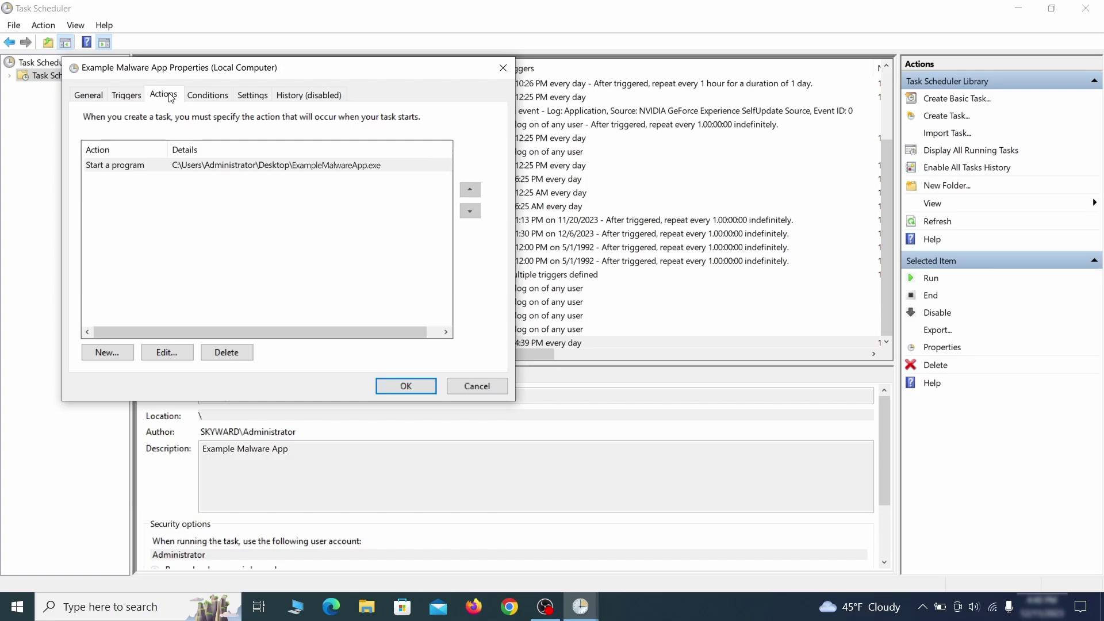
Close the task properties and choose Delete for the Example Malware App task.
key(Escape)
right_click(355, 341)
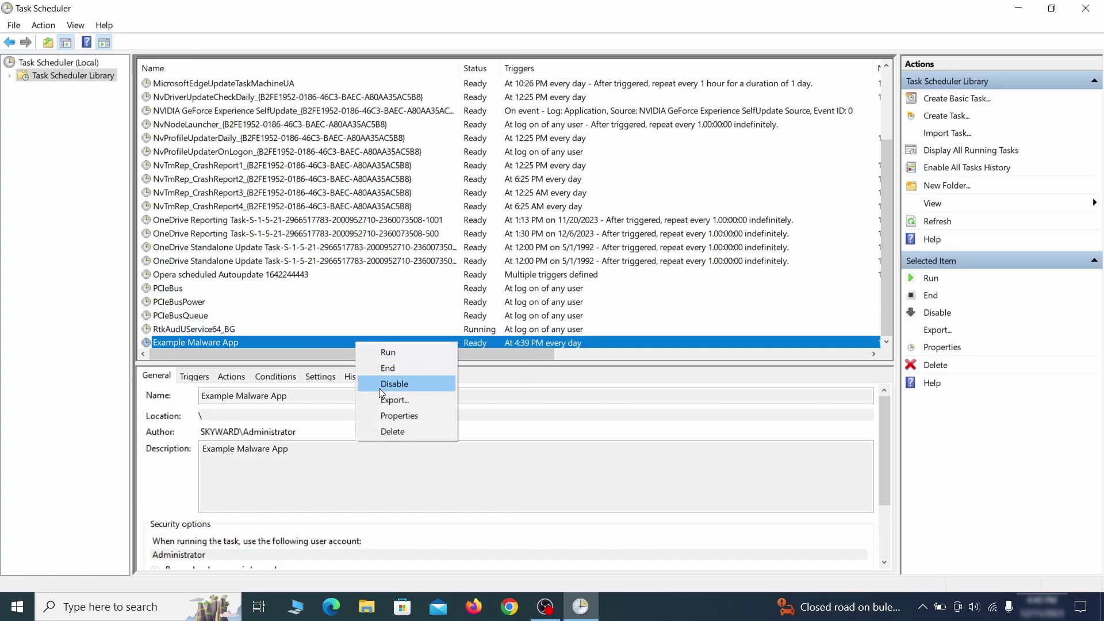
click(393, 431)
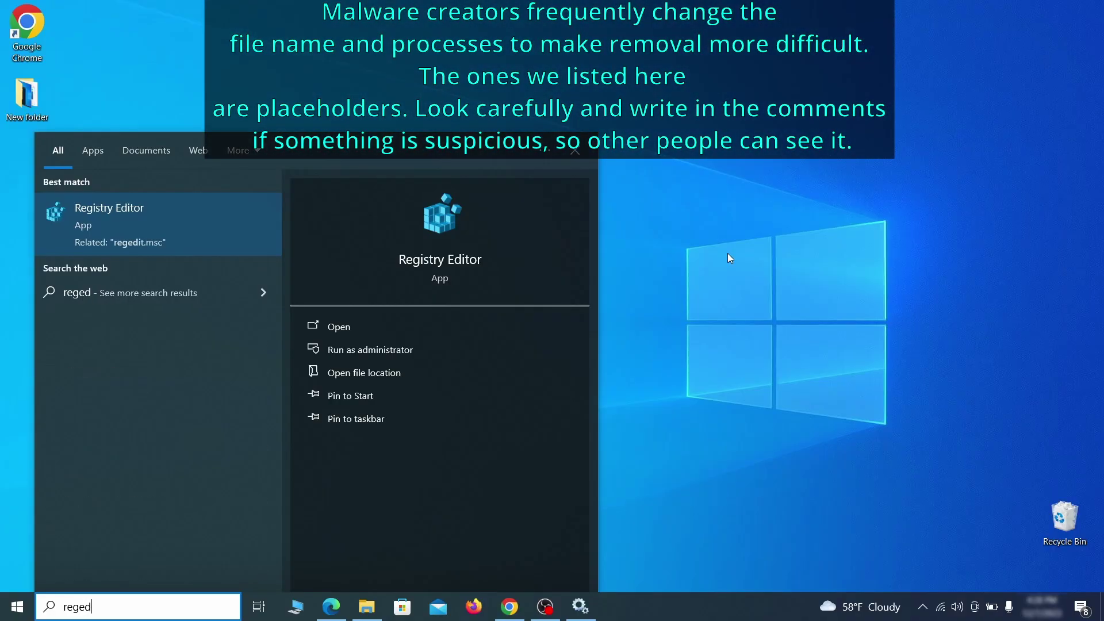
Run Registry Editor as administrator and export a 'Registry Backup 1' file to the desktop.
text(it)
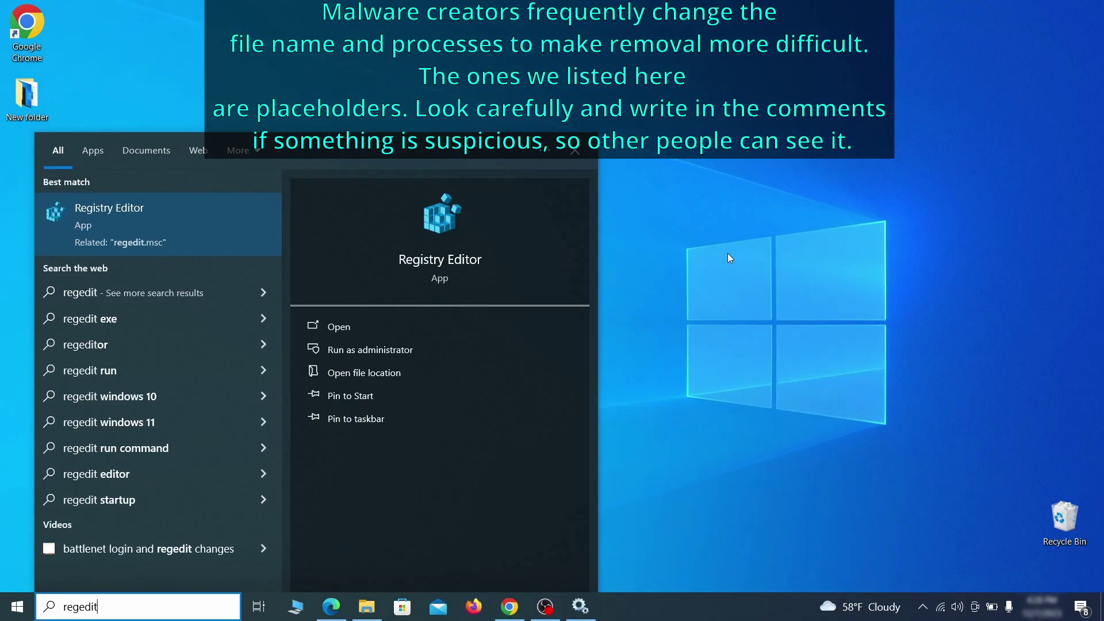
right_click(205, 214)
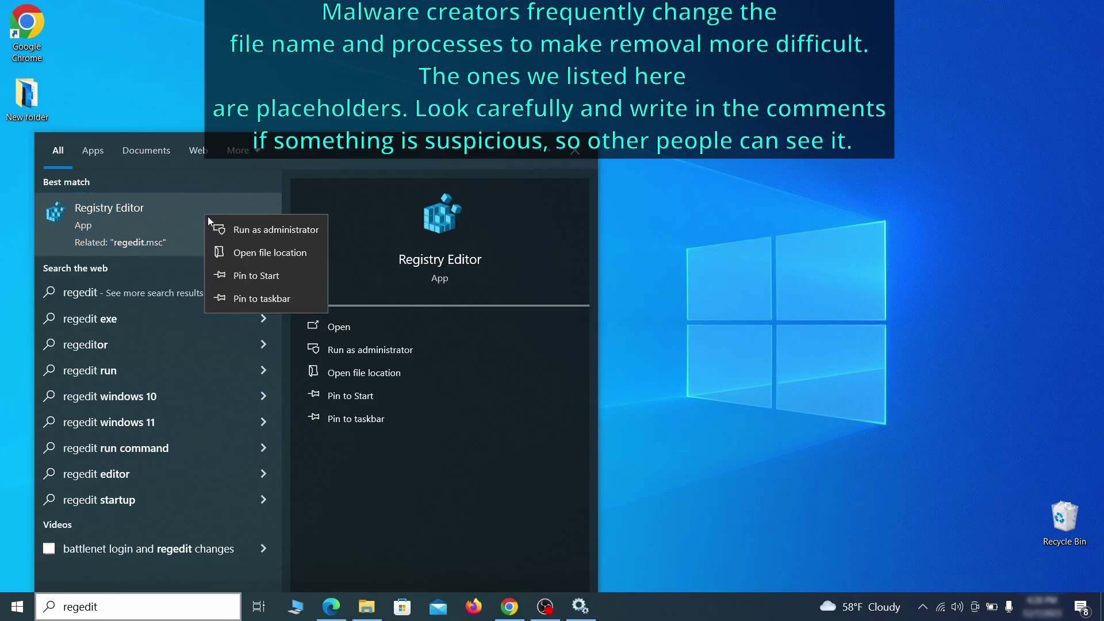
click(266, 230)
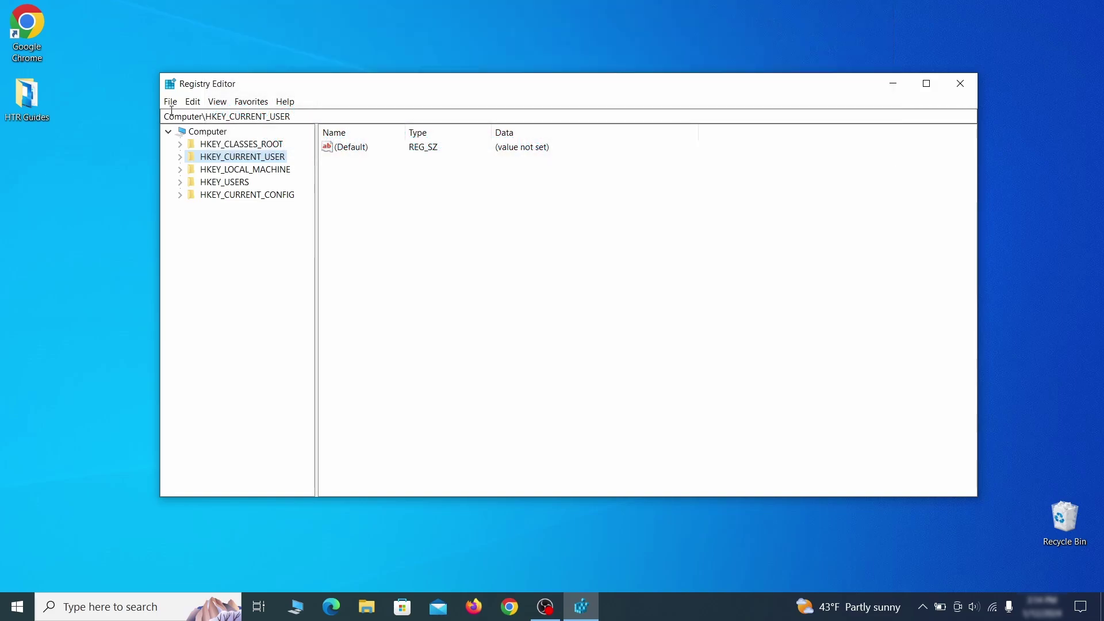
click(170, 101)
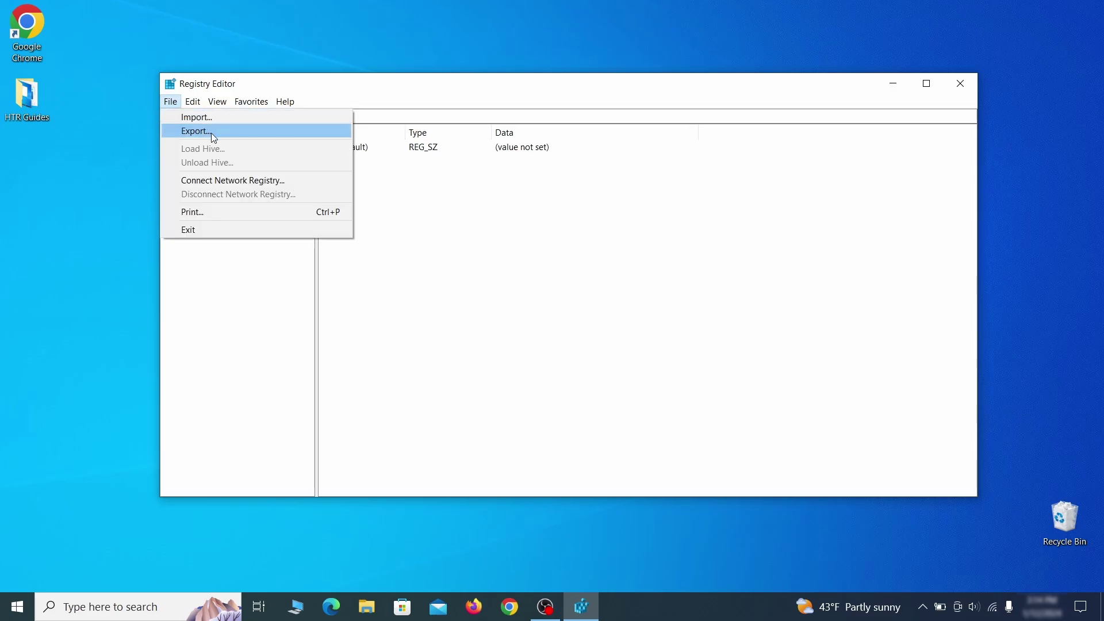
click(266, 133)
text(Registry Backup 1)
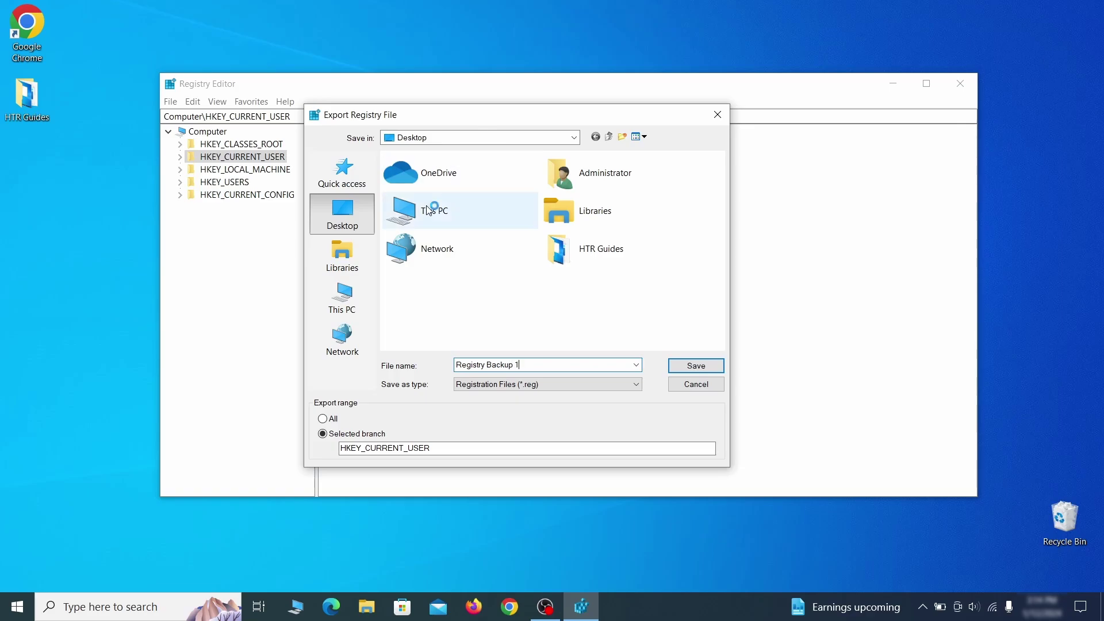
key(Return)
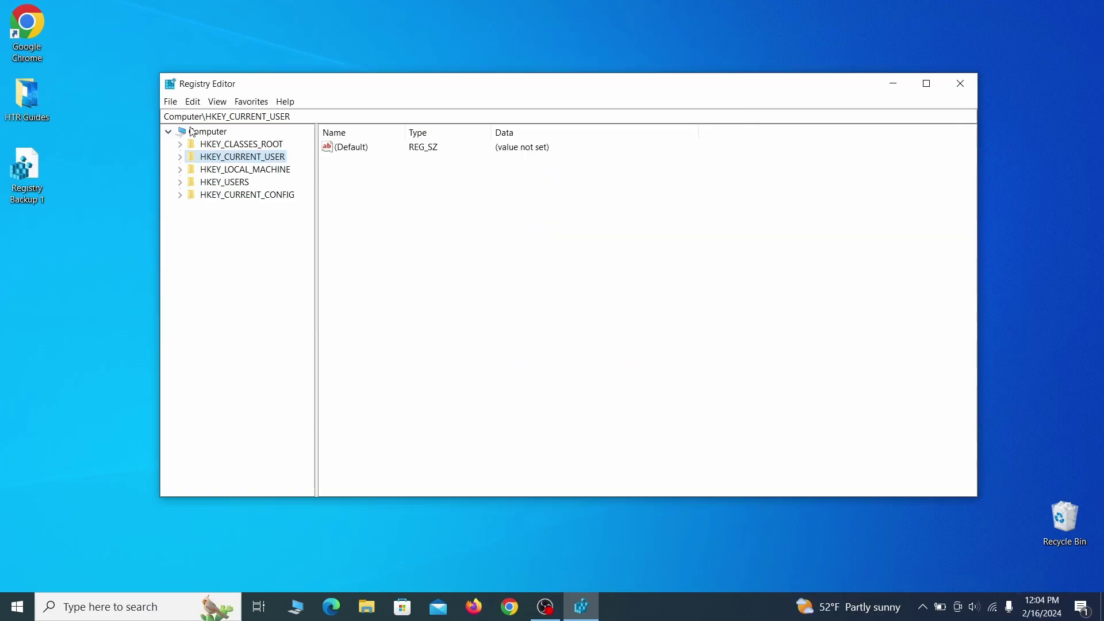
Choose the 'Registry Backup 1' file for registry import.
click(171, 102)
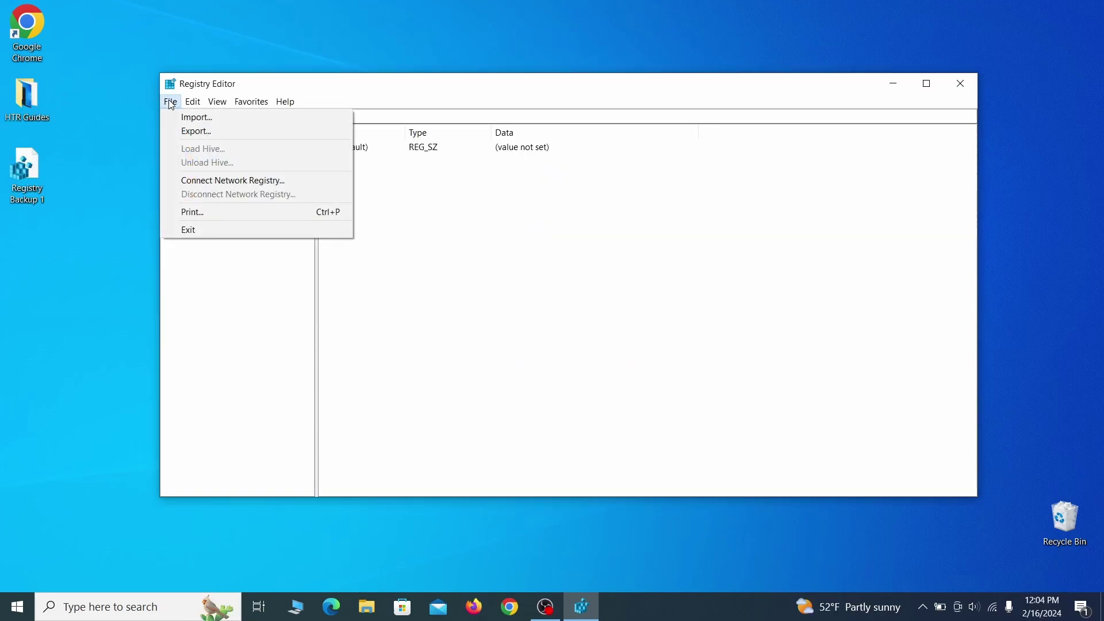
click(242, 125)
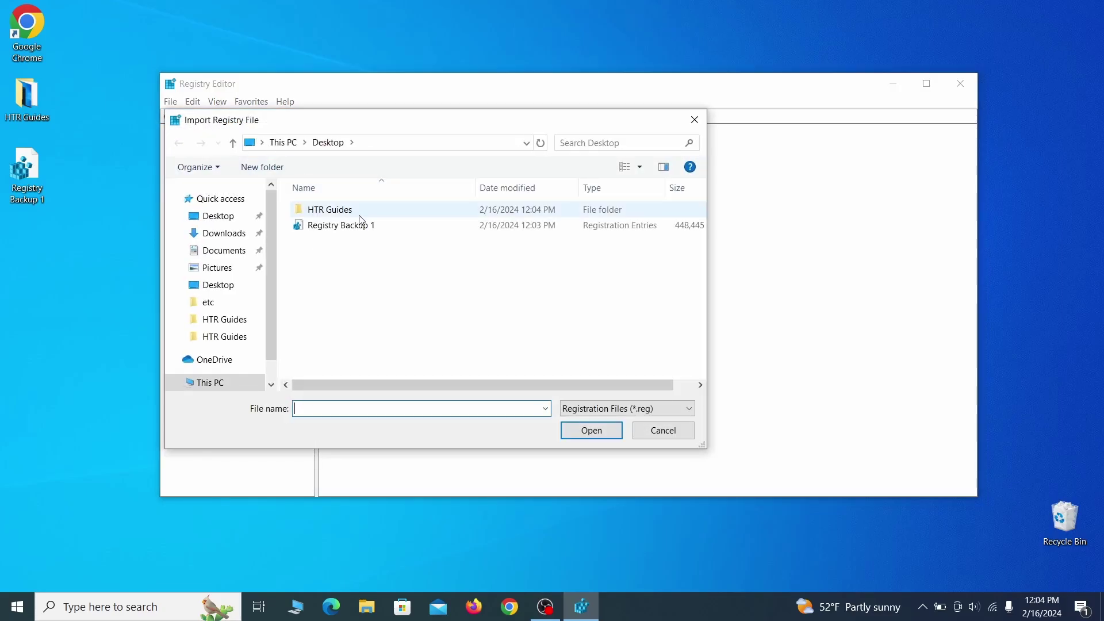
click(382, 229)
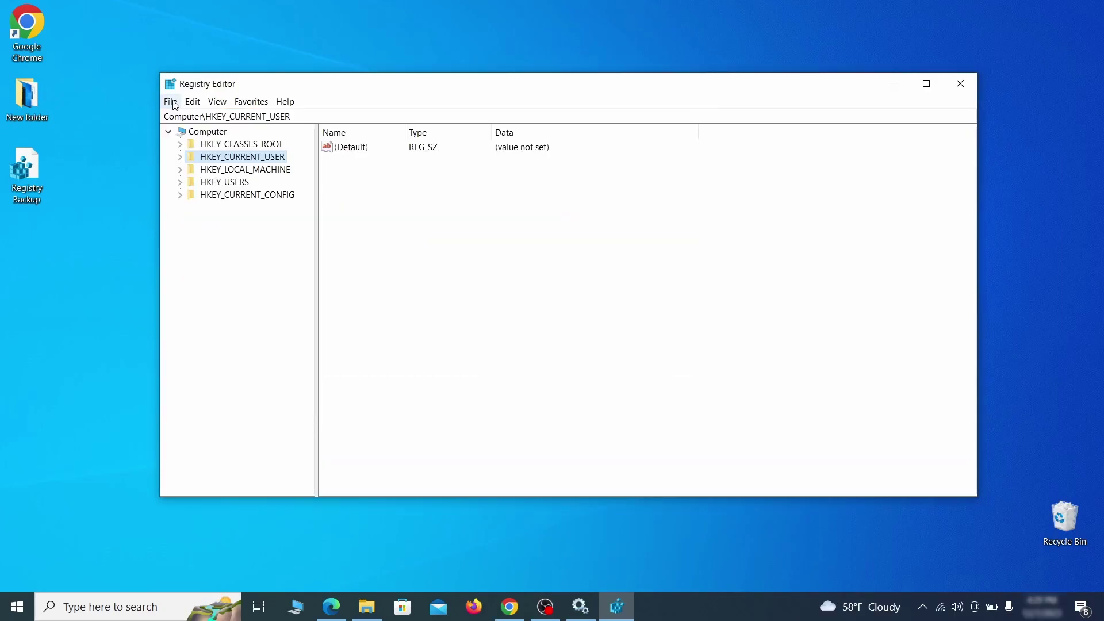
Search the registry for 'Example Malware App' and bring up actions for its Reopen key.
click(175, 103)
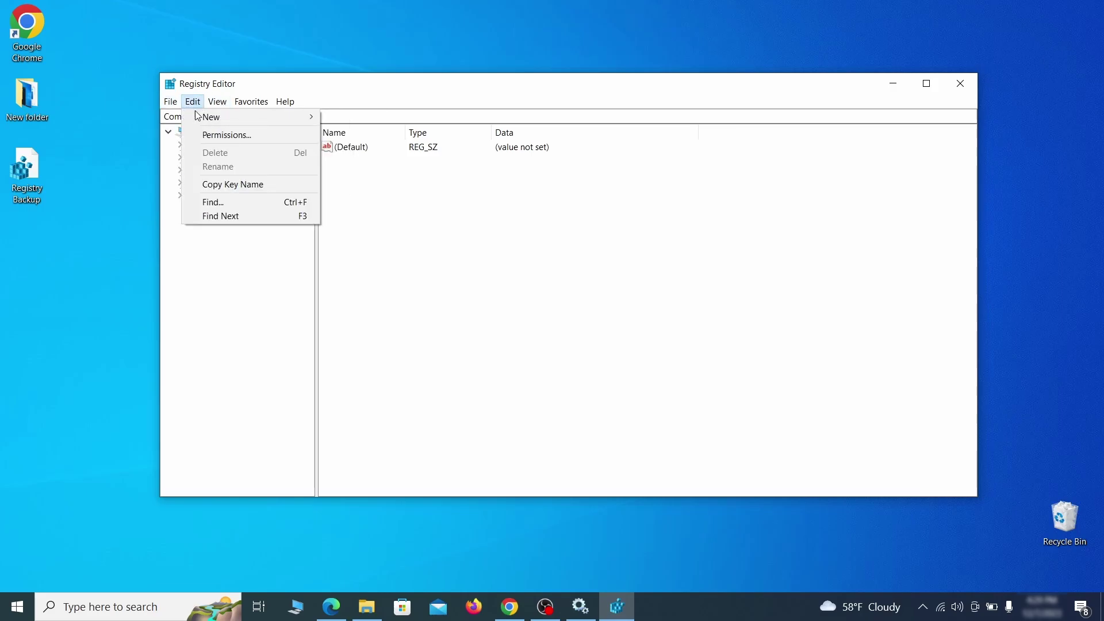
click(239, 205)
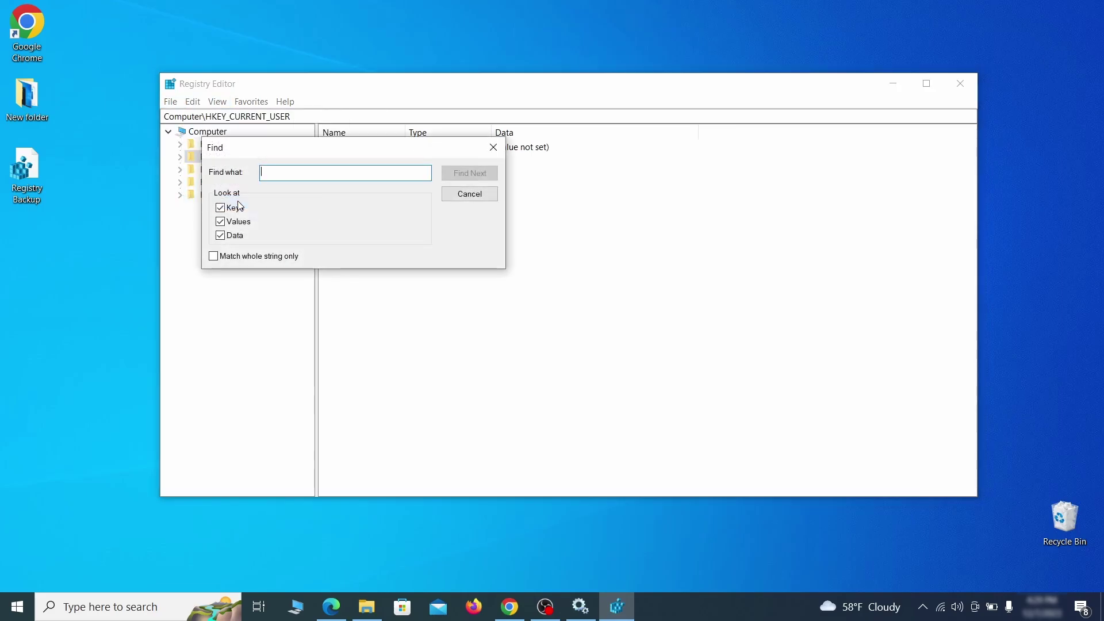
text(Example Malware App)
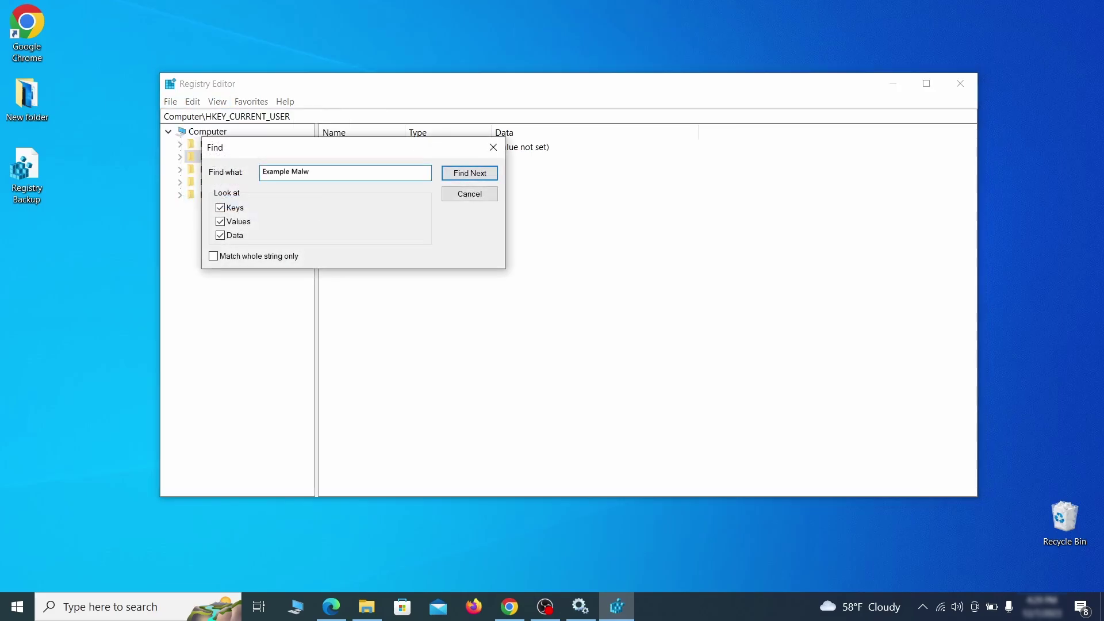
click(479, 174)
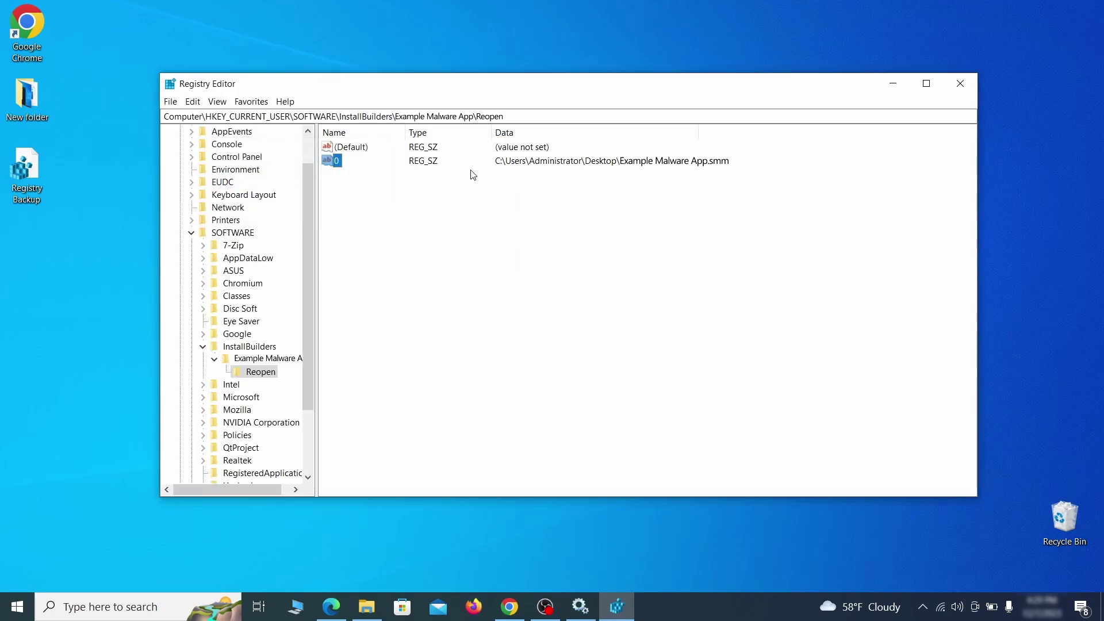
click(268, 374)
right_click(268, 376)
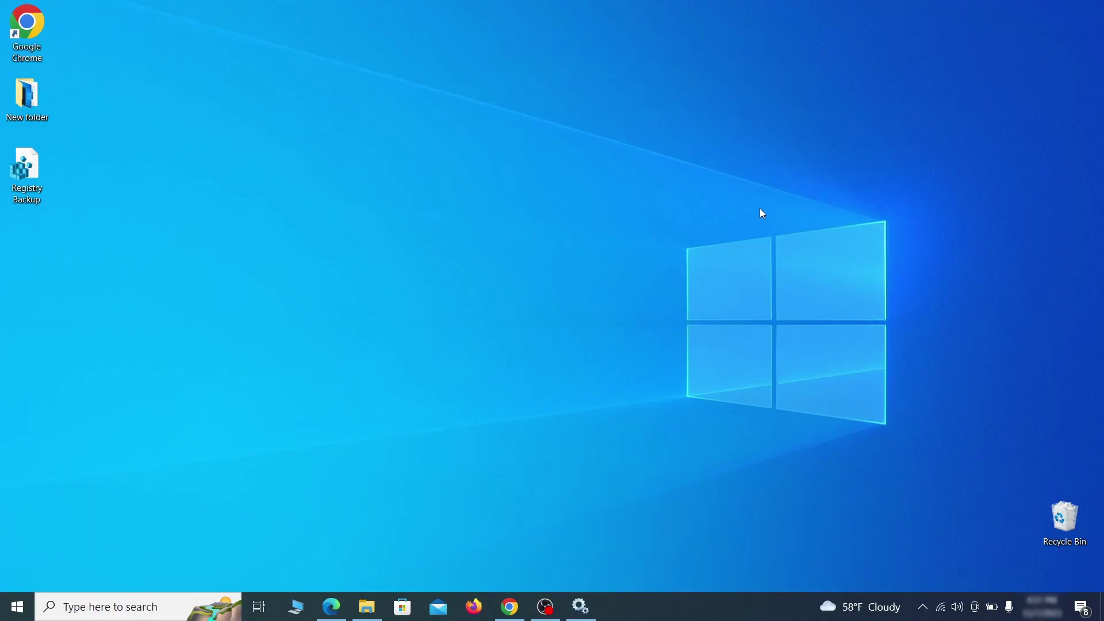
Launch MRT from the Run dialog and start a full system scan.
key(super+r)
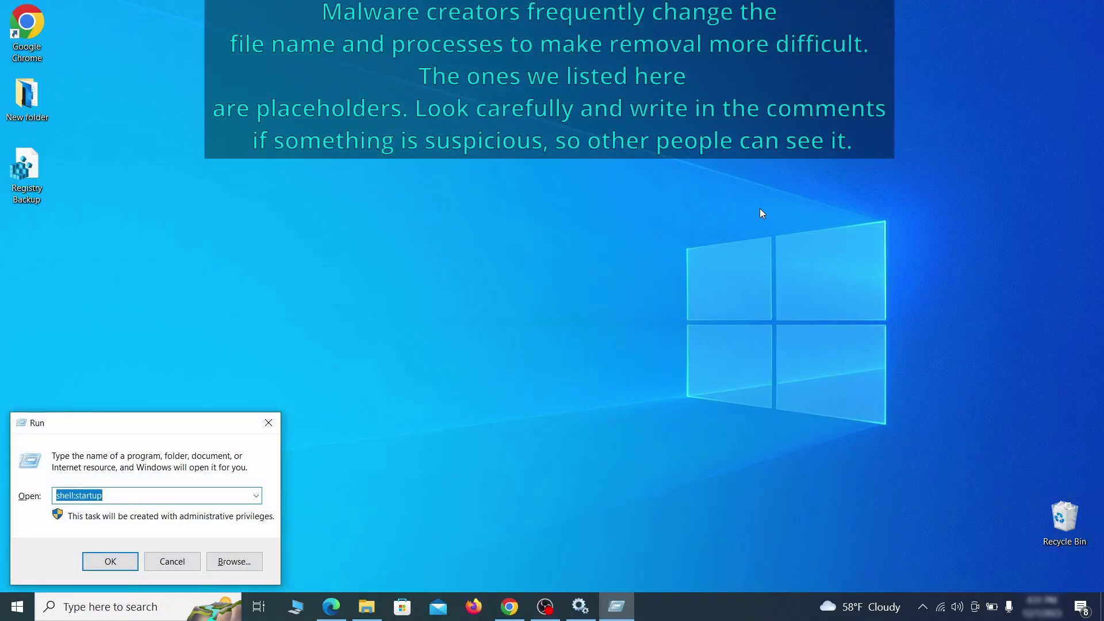
key(BackSpace)
text(M)
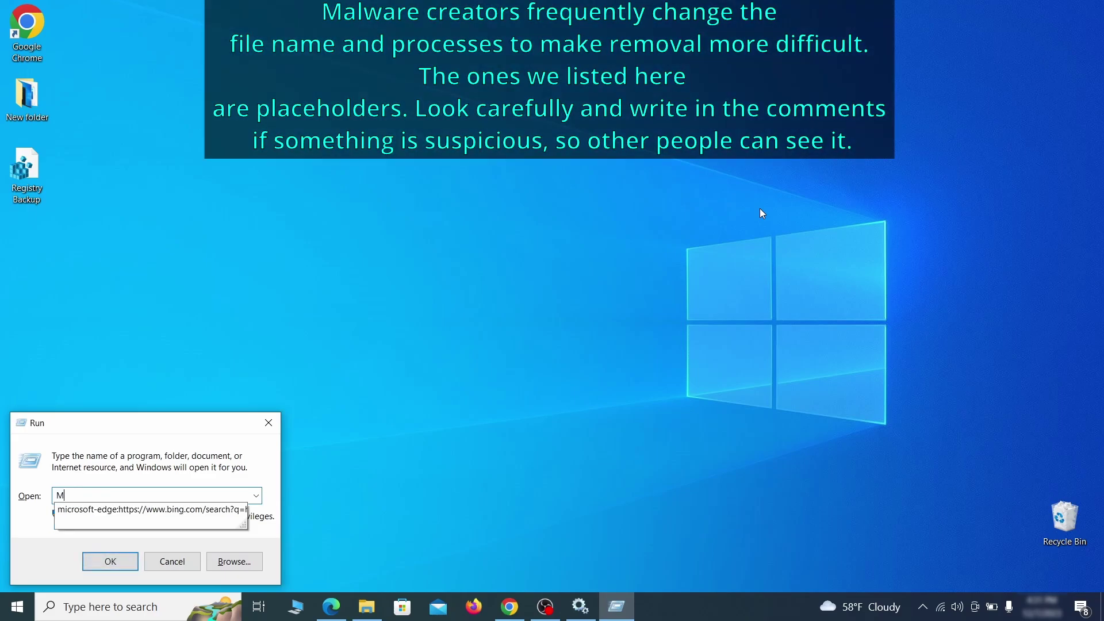
text(RT)
key(Return)
click(689, 406)
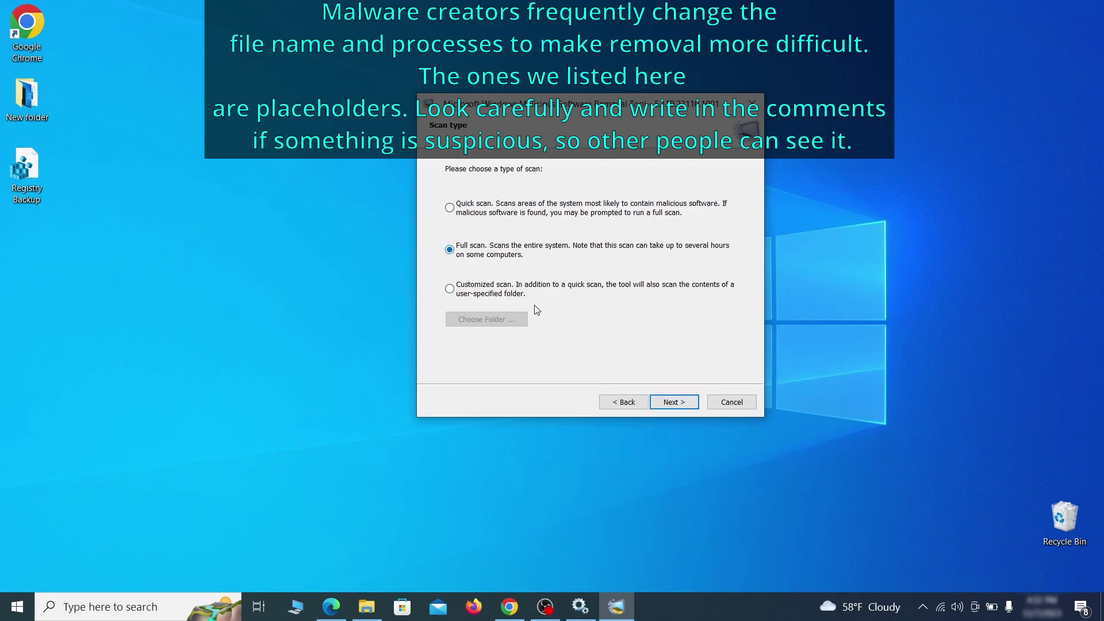
click(690, 407)
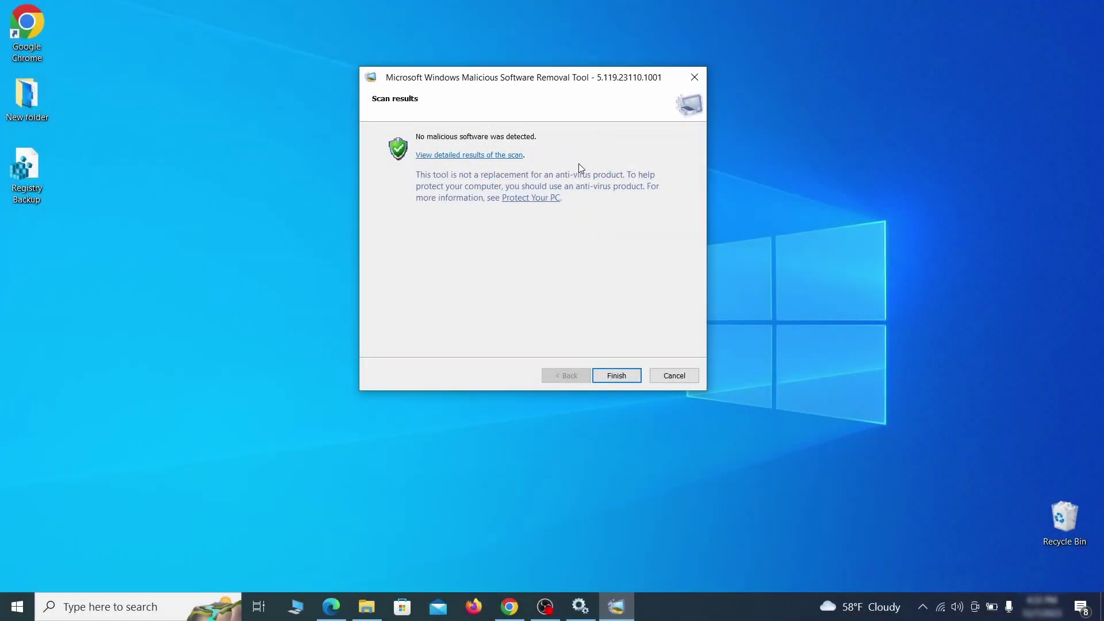
Close the MRT results, then switch off and remove Chrome's Add to Zola Button extension.
click(617, 375)
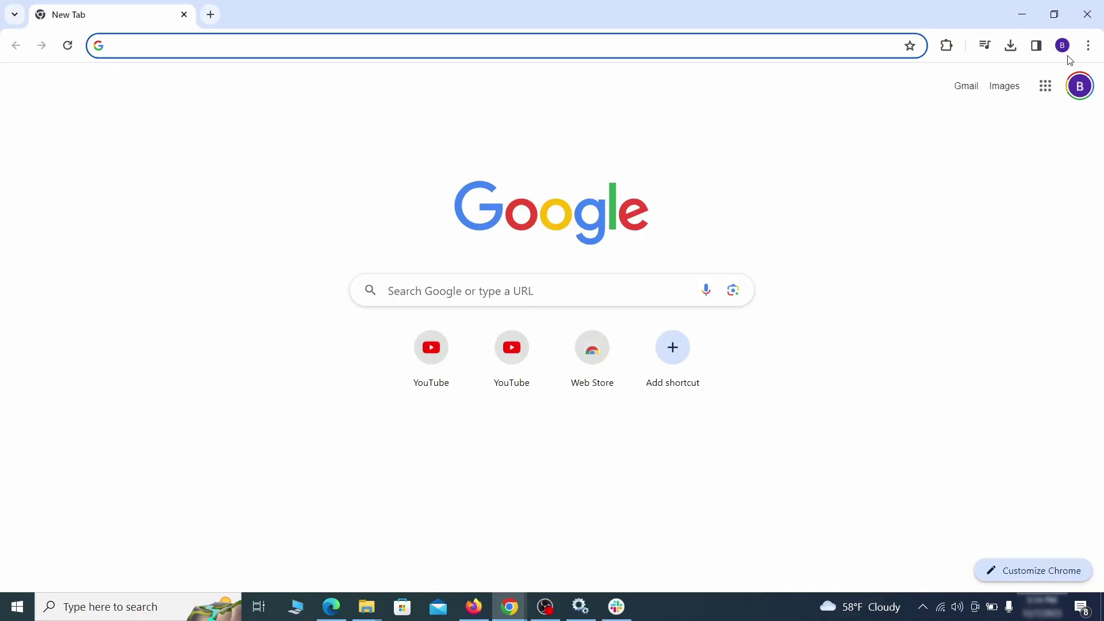
click(1089, 45)
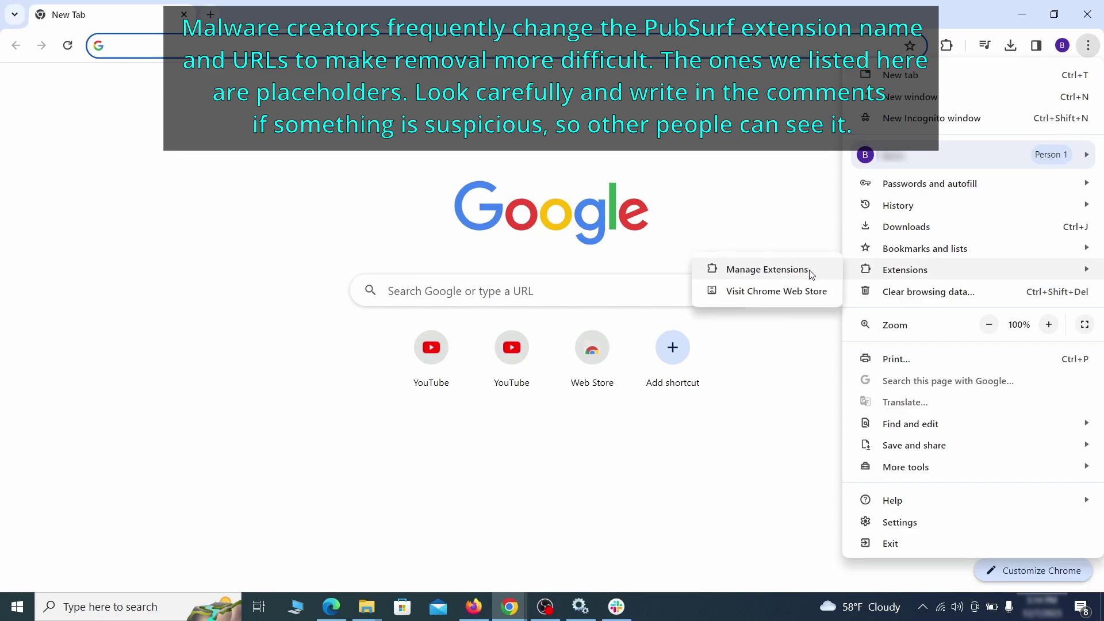
mouse_move(905, 269)
click(812, 271)
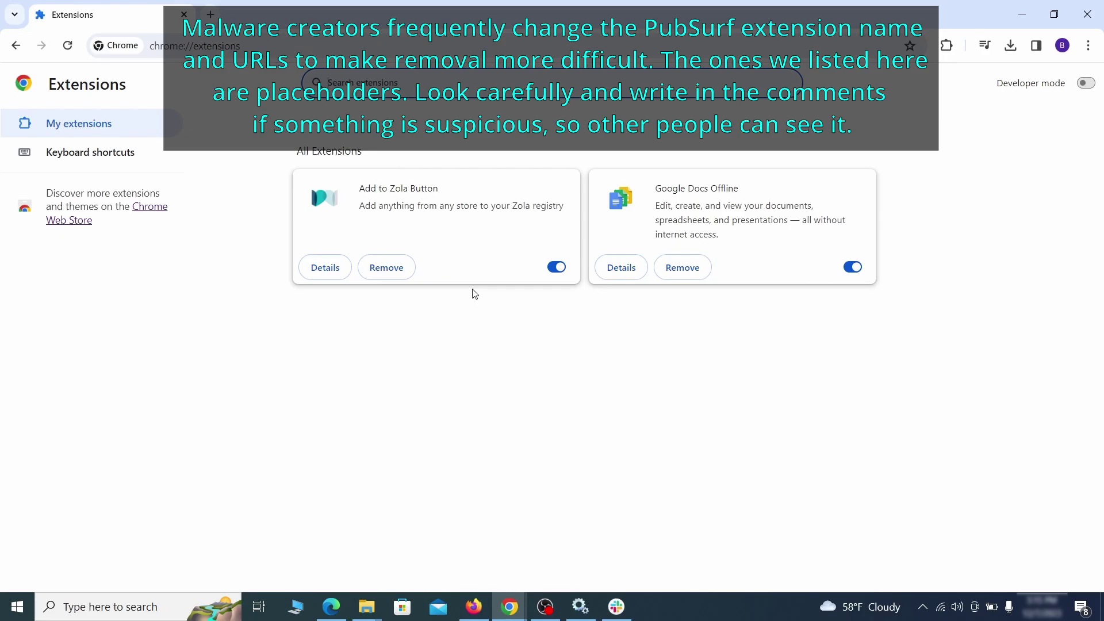
click(556, 268)
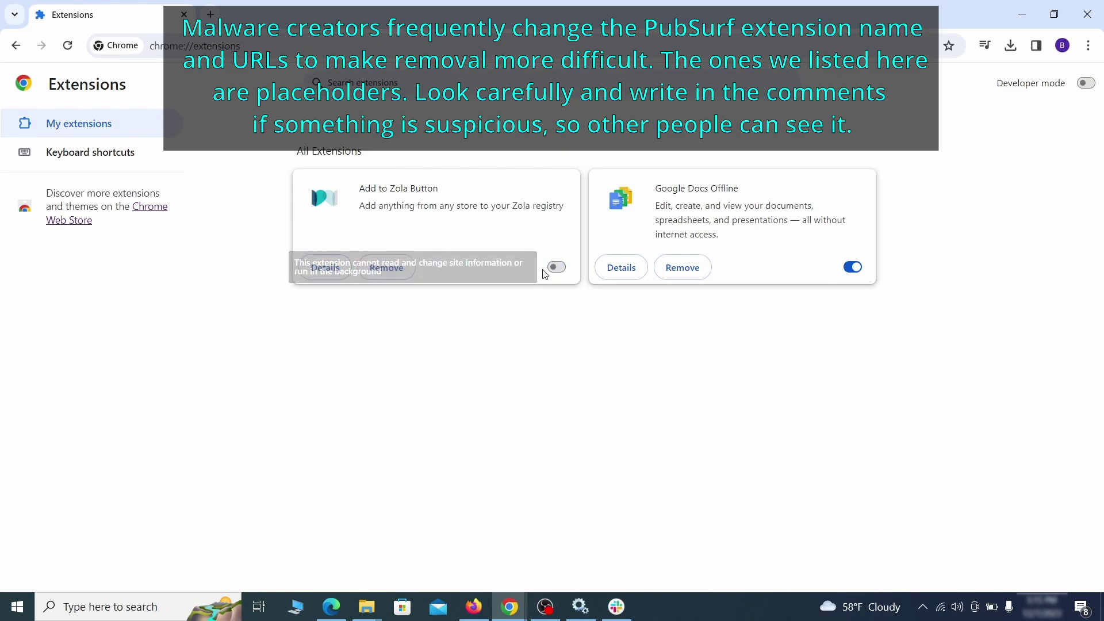
click(402, 275)
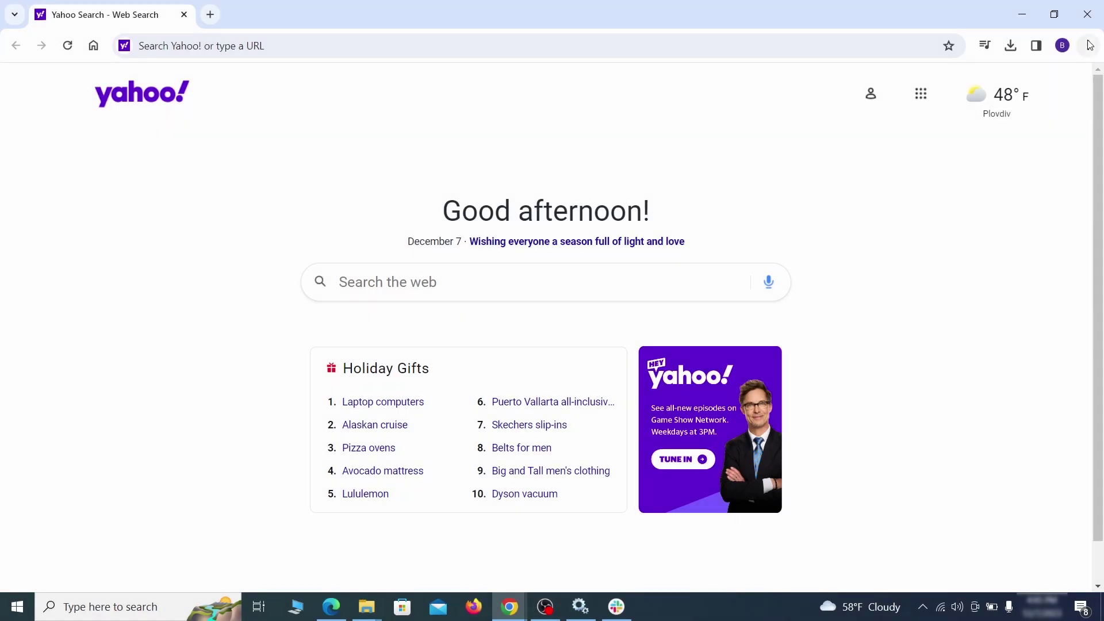
Clear Chrome's advanced browsing data, including autofill, site settings and hosted app data, but not passwords.
click(1089, 45)
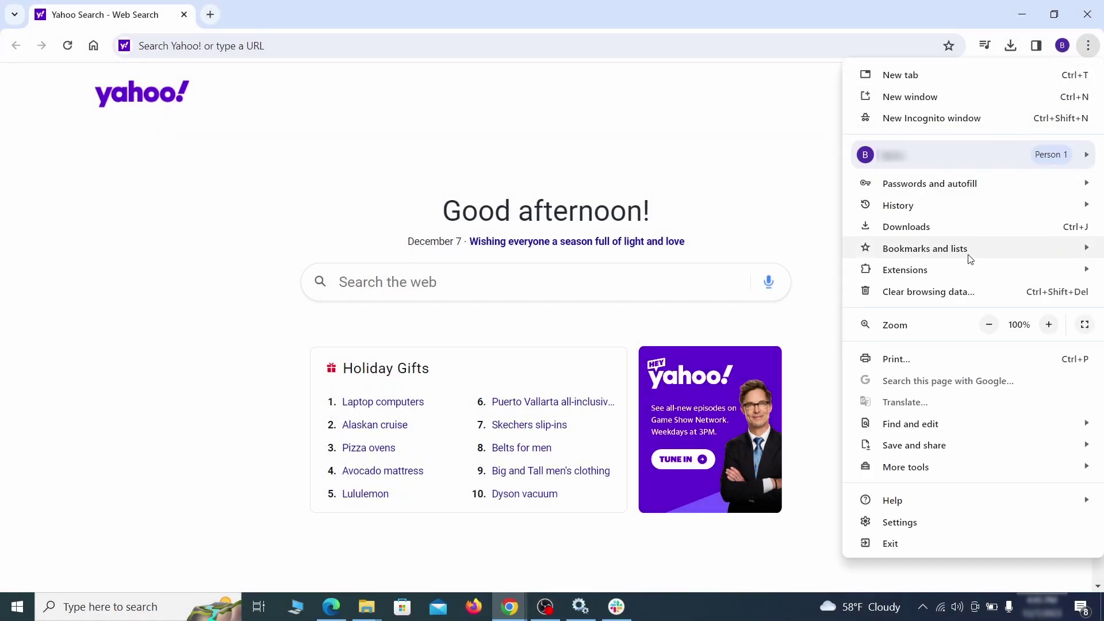
click(908, 521)
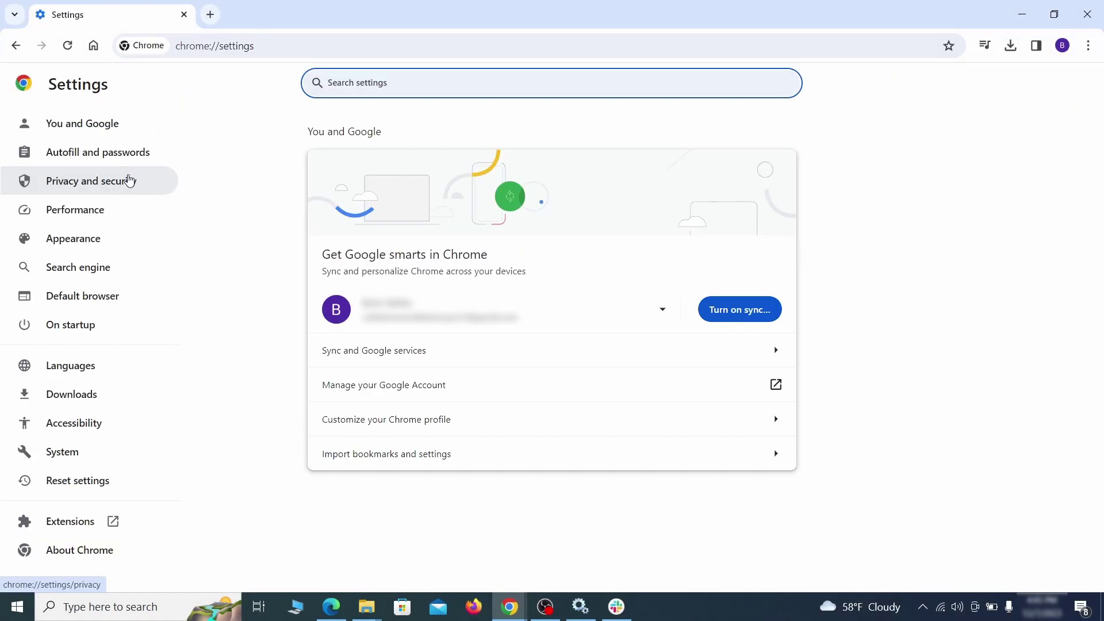
click(130, 180)
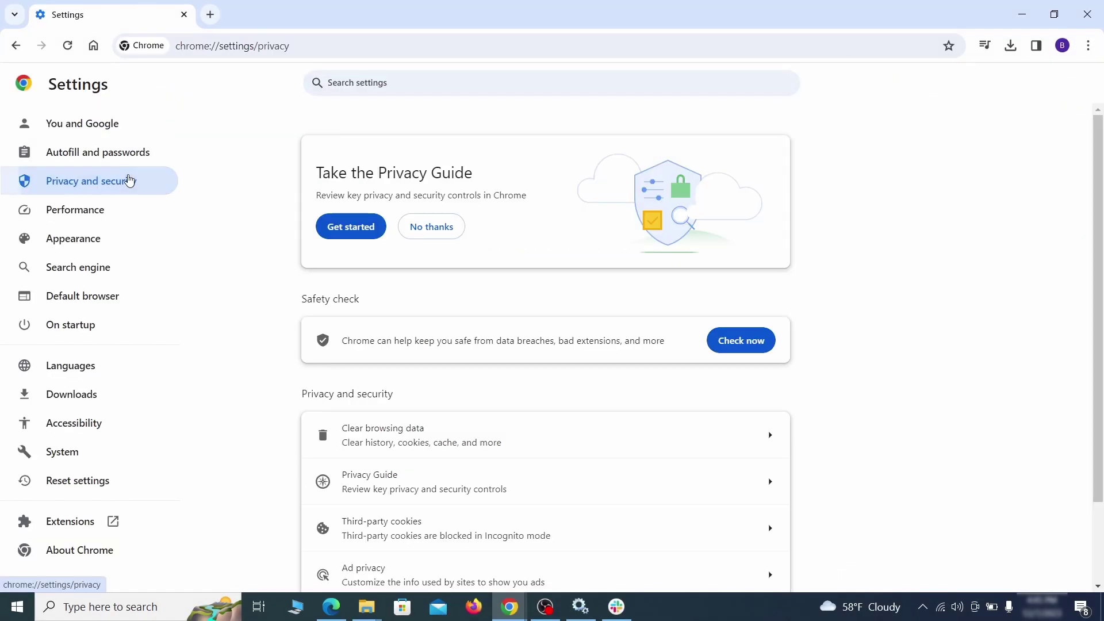
scroll(878, 374, down, 1)
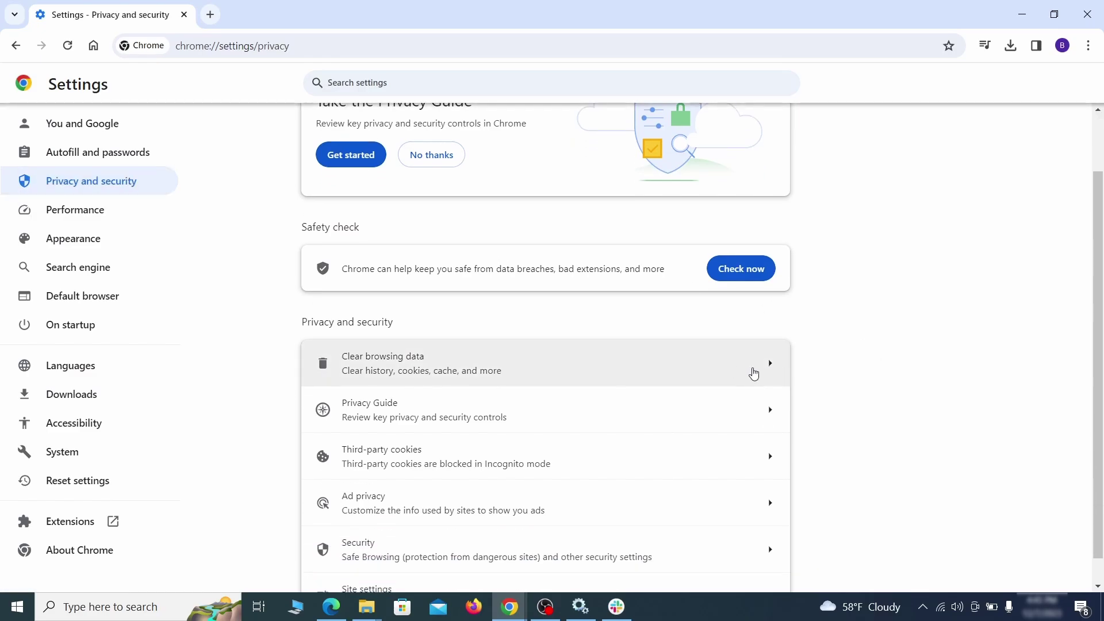
click(719, 372)
click(506, 207)
click(614, 208)
scroll(557, 328, down, 2)
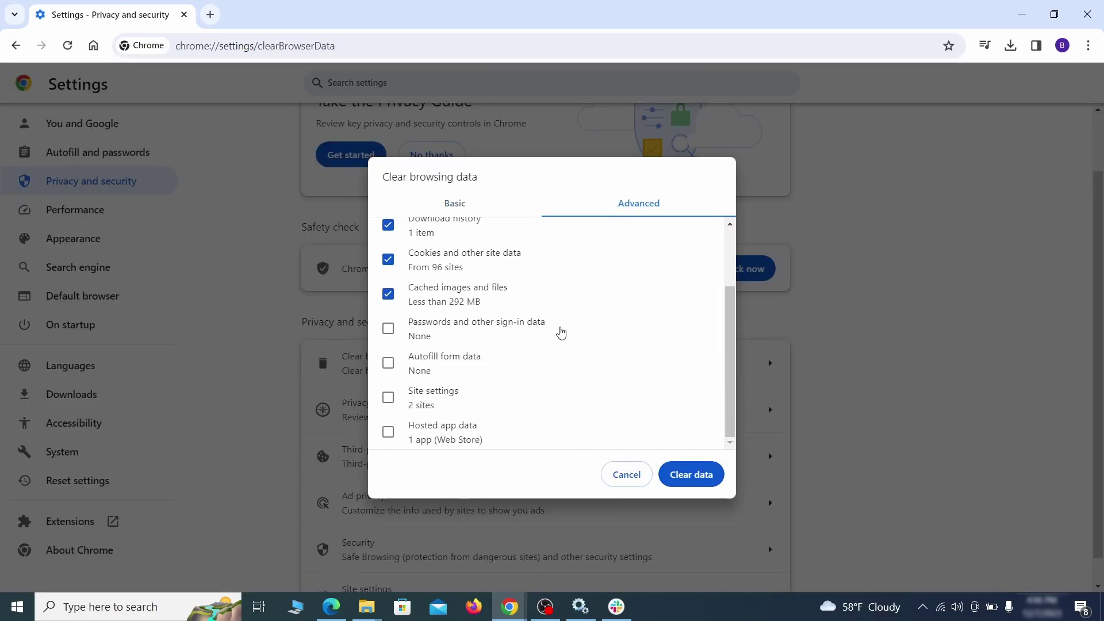
click(388, 363)
click(388, 397)
click(388, 431)
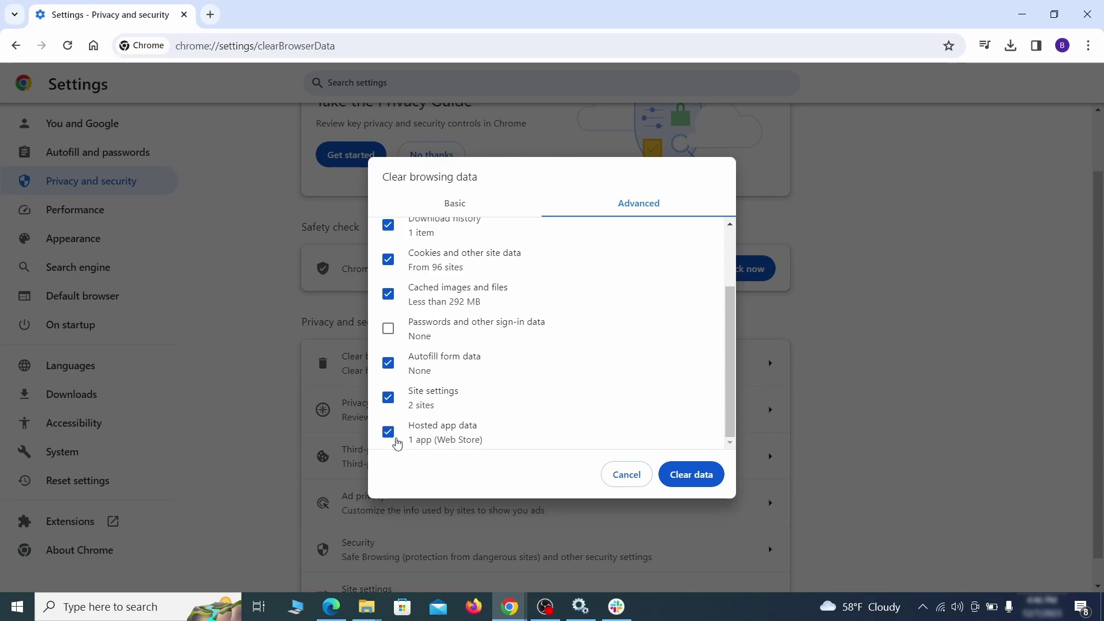
click(701, 478)
Review Chrome's Location, Camera and ExampleRougeURL.com notification permissions.
scroll(831, 377, down, 1)
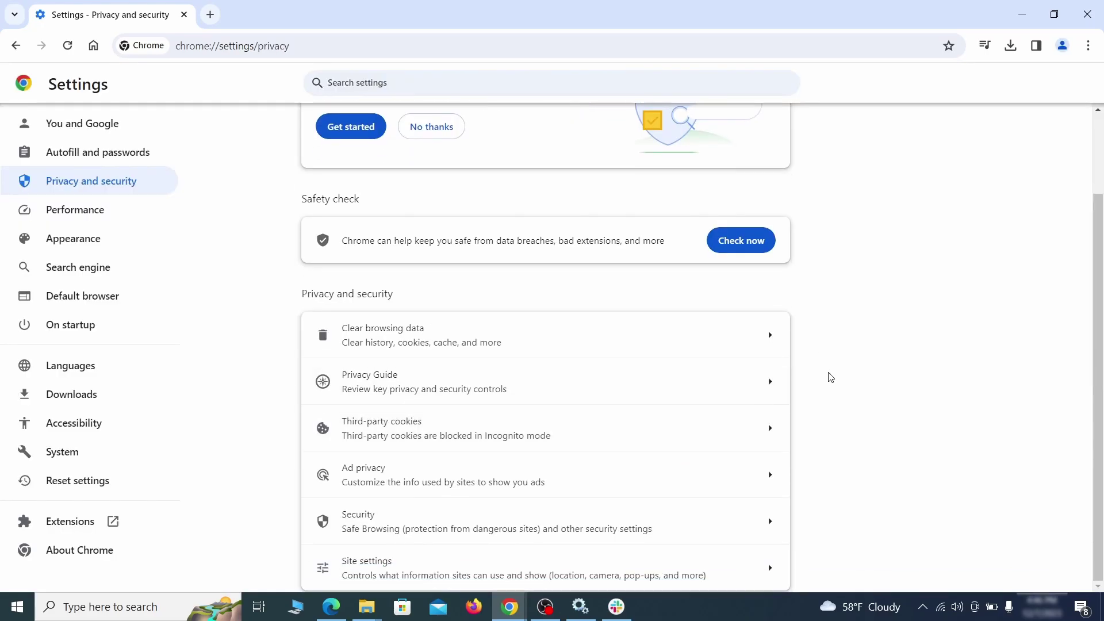
click(537, 565)
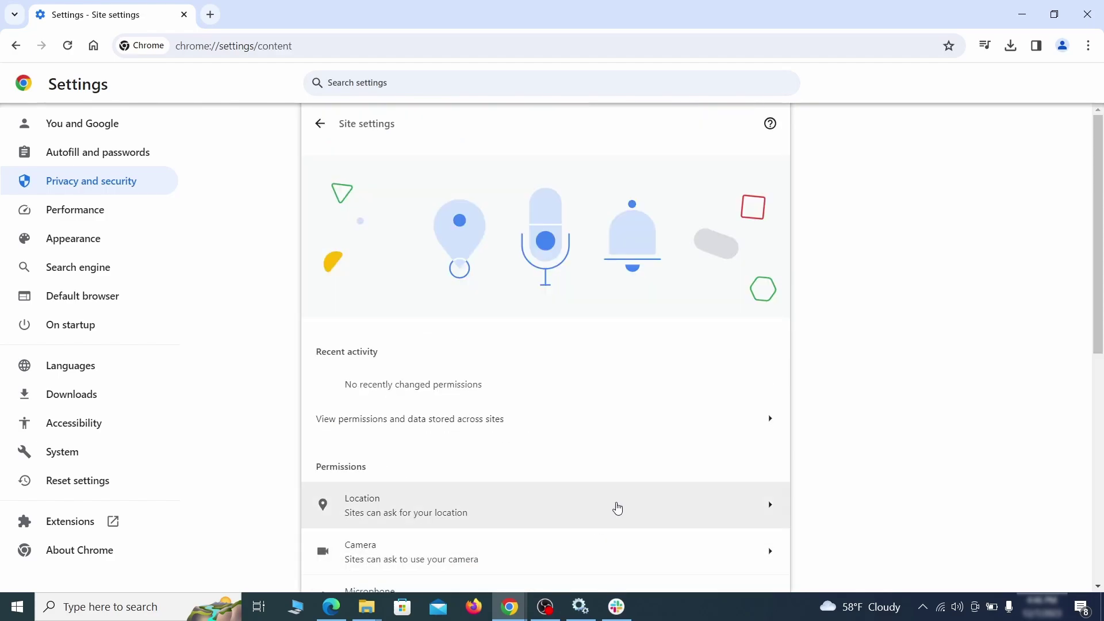
scroll(792, 350, down, 3)
scroll(813, 330, down, 1)
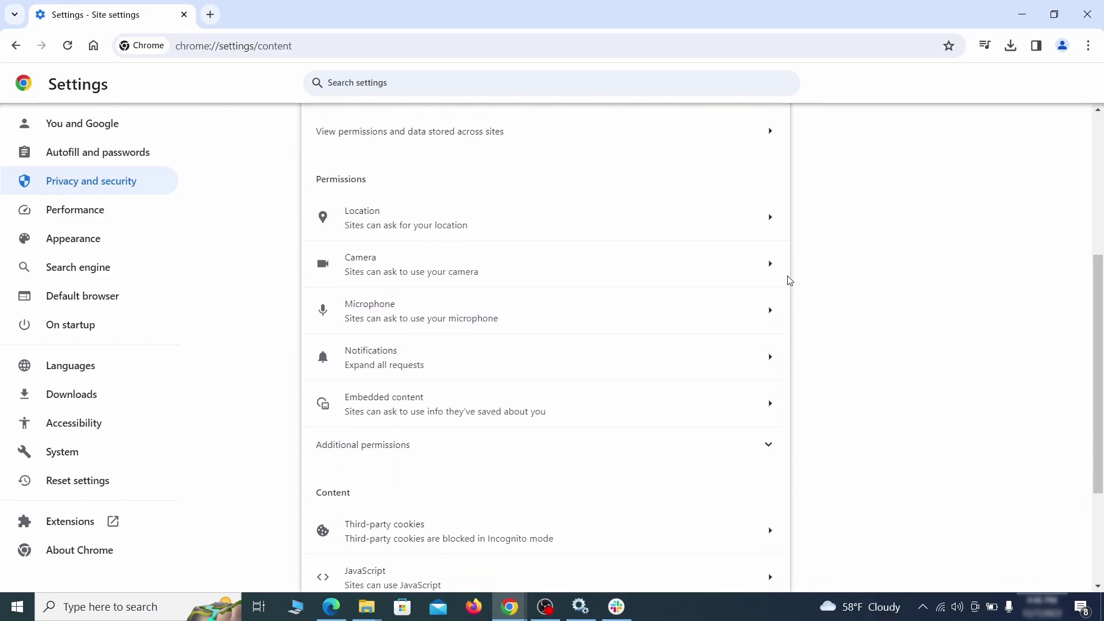
click(561, 236)
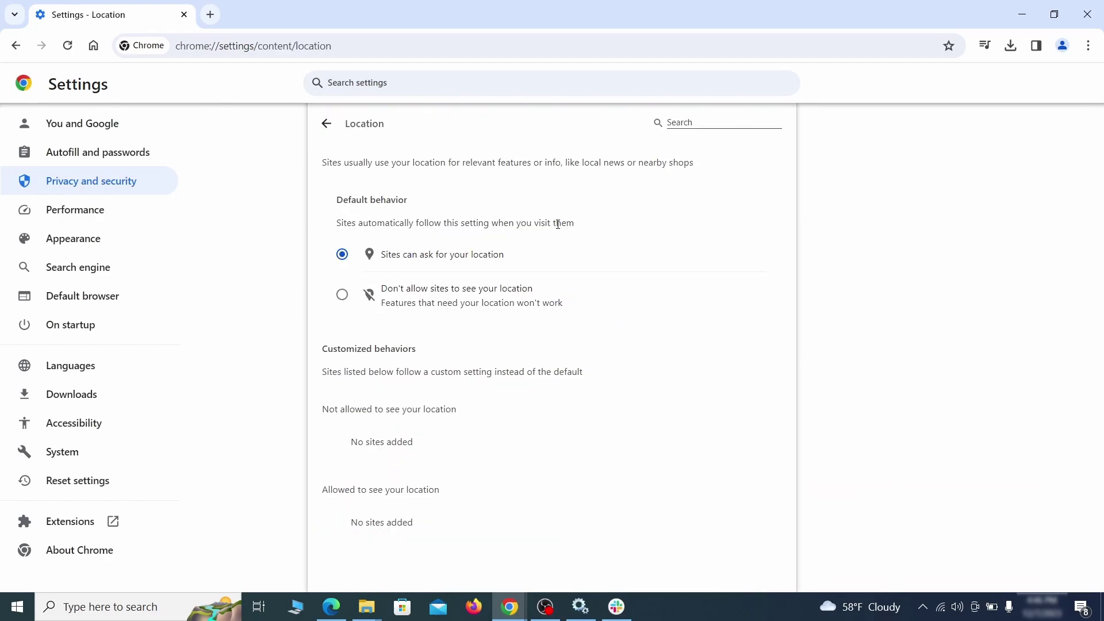
click(16, 45)
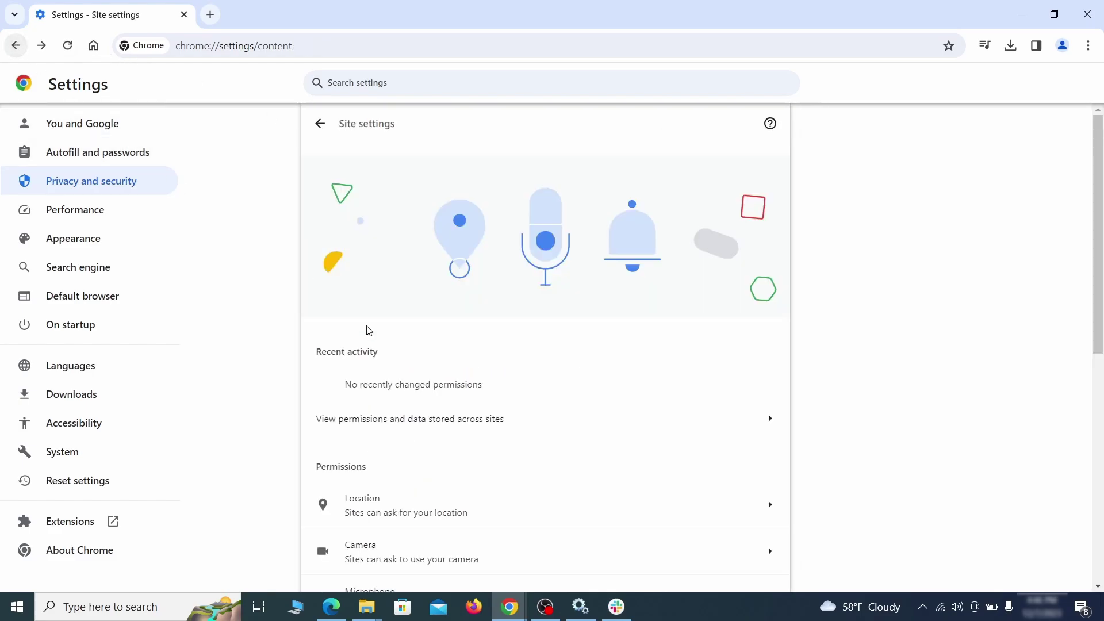
click(436, 271)
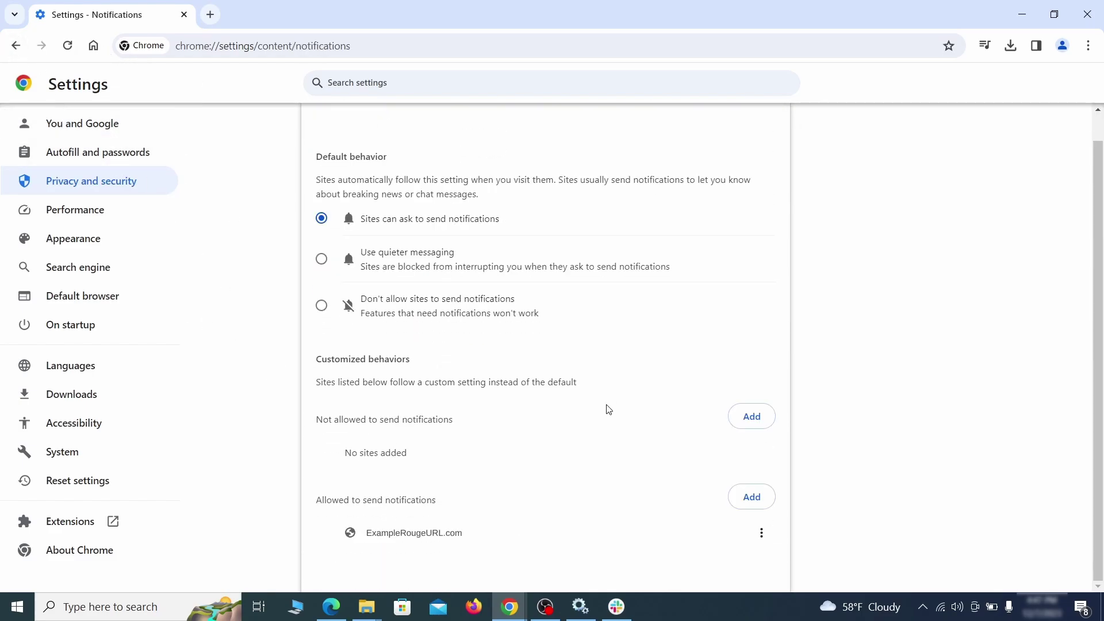
click(761, 534)
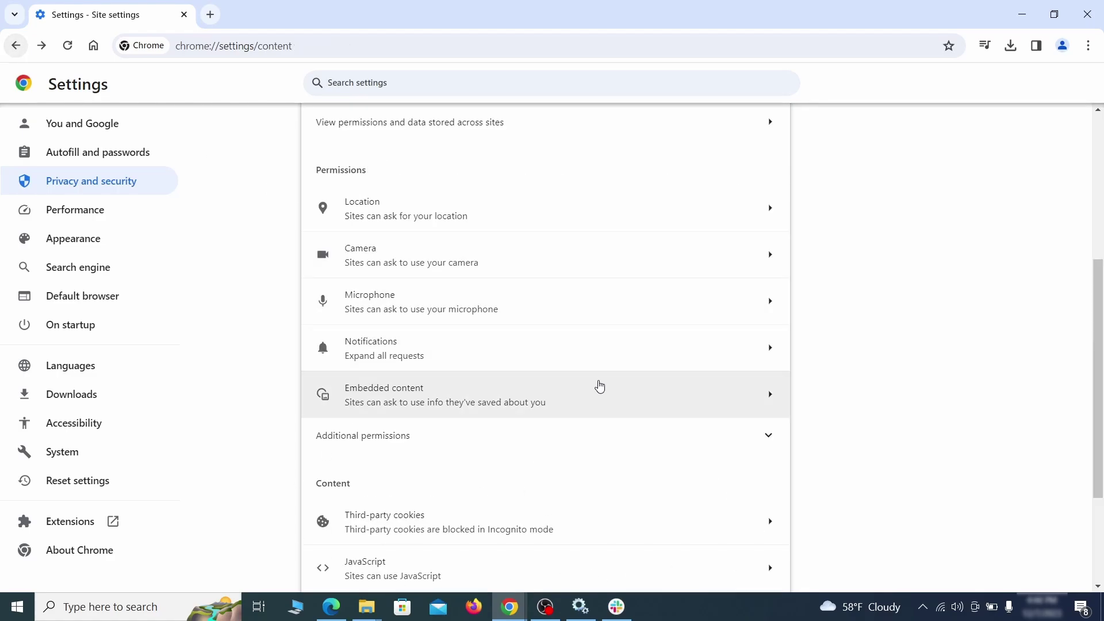
Delete ExampleRougeURL.com from the sites allowed to use third-party cookies.
scroll(599, 387, down, 3)
click(596, 391)
scroll(609, 426, down, 5)
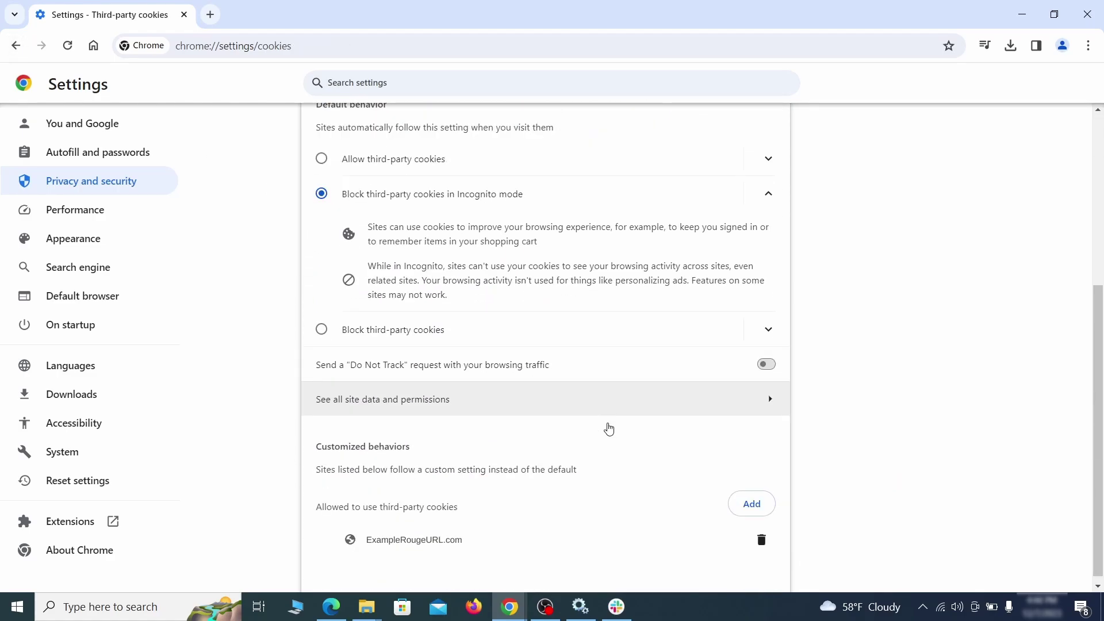
click(762, 543)
key(alt+Left)
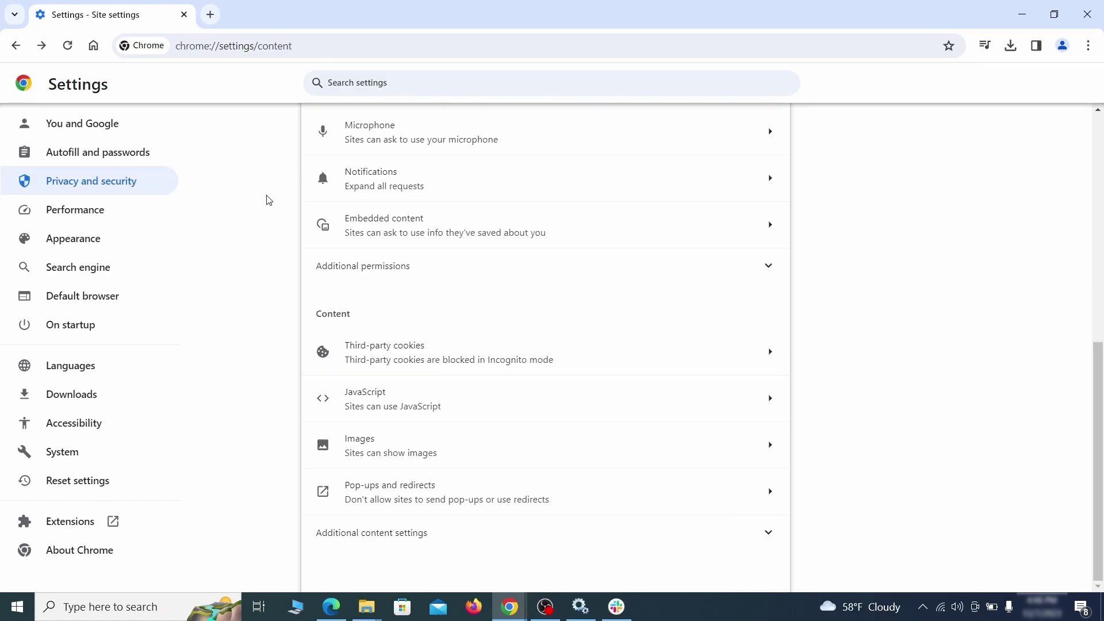
Erase the rogue home page address and turn off Chrome's home button.
click(150, 241)
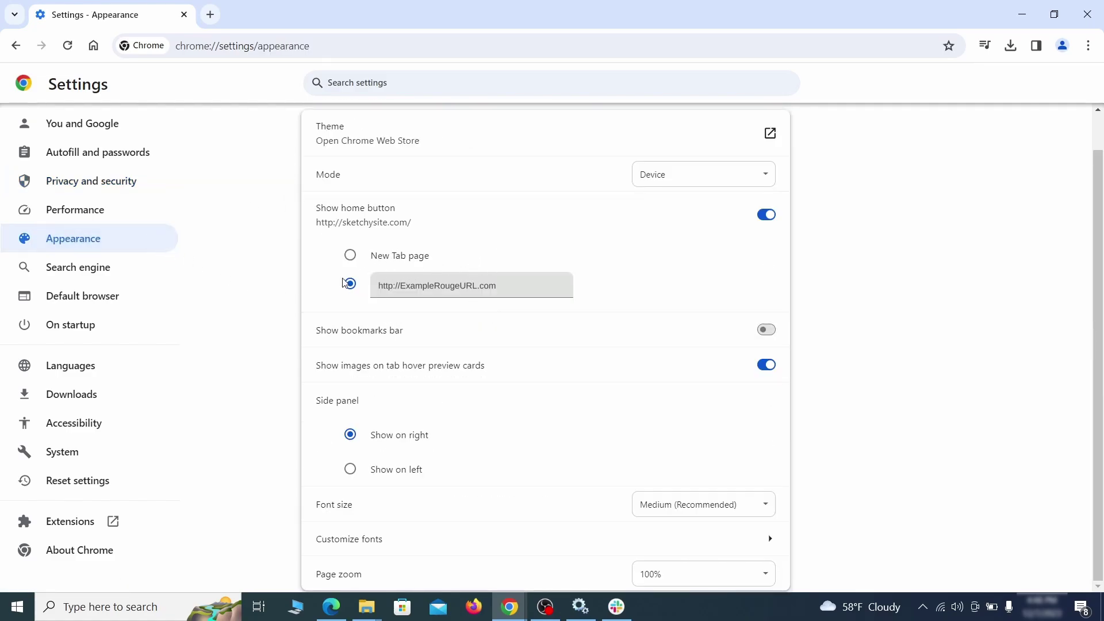
drag(489, 299, 365, 286)
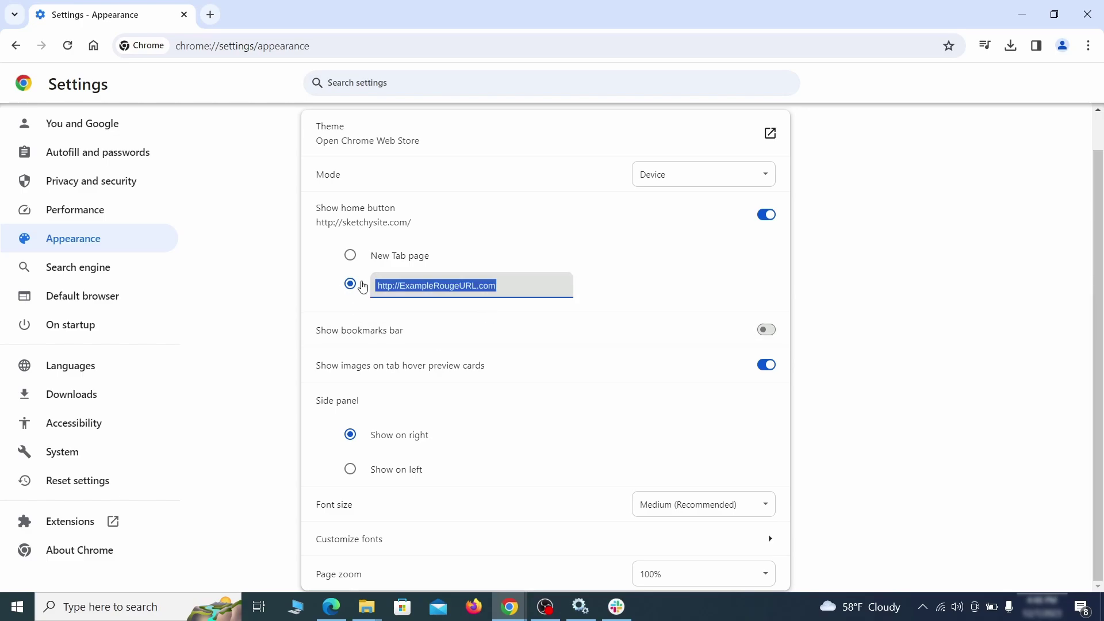
key(BackSpace)
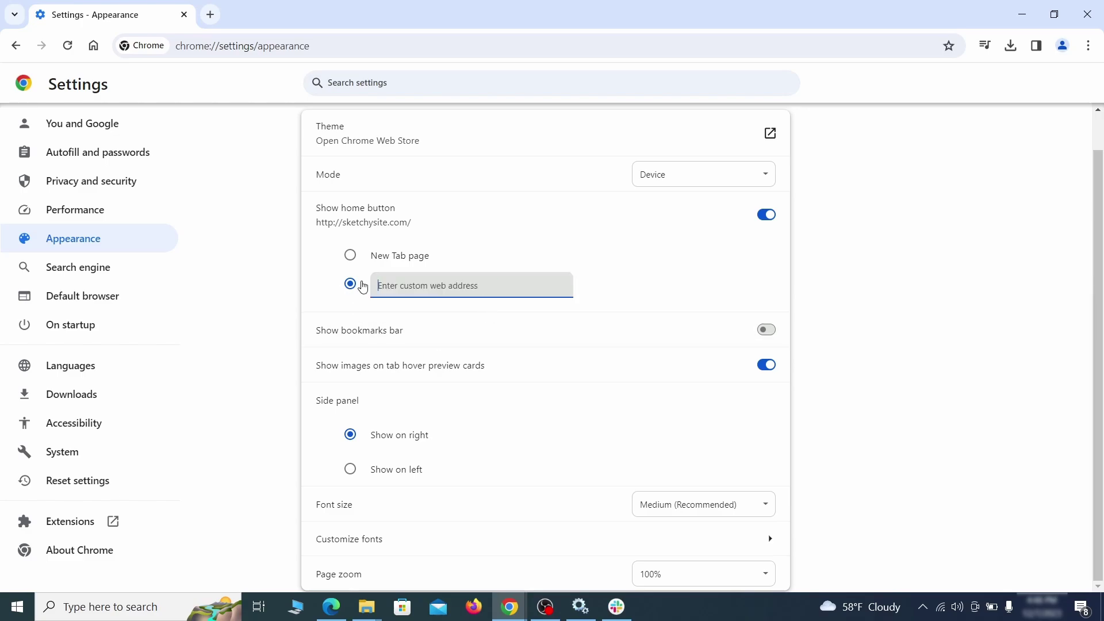
click(437, 218)
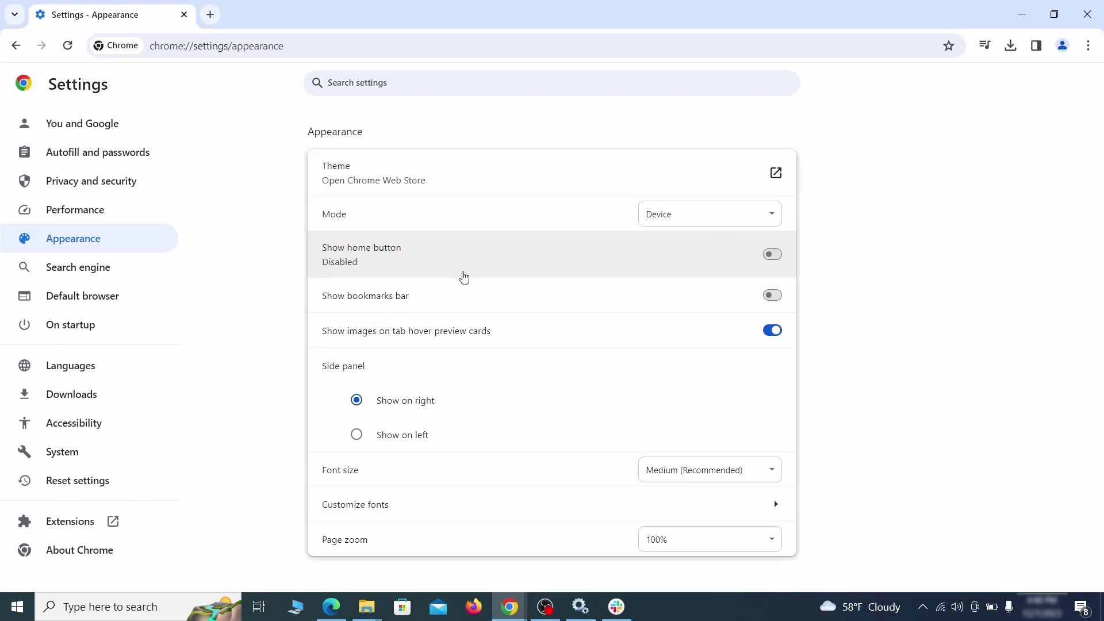
Make Google the default search engine and delete the ExampleRougeURL.com site search.
click(115, 269)
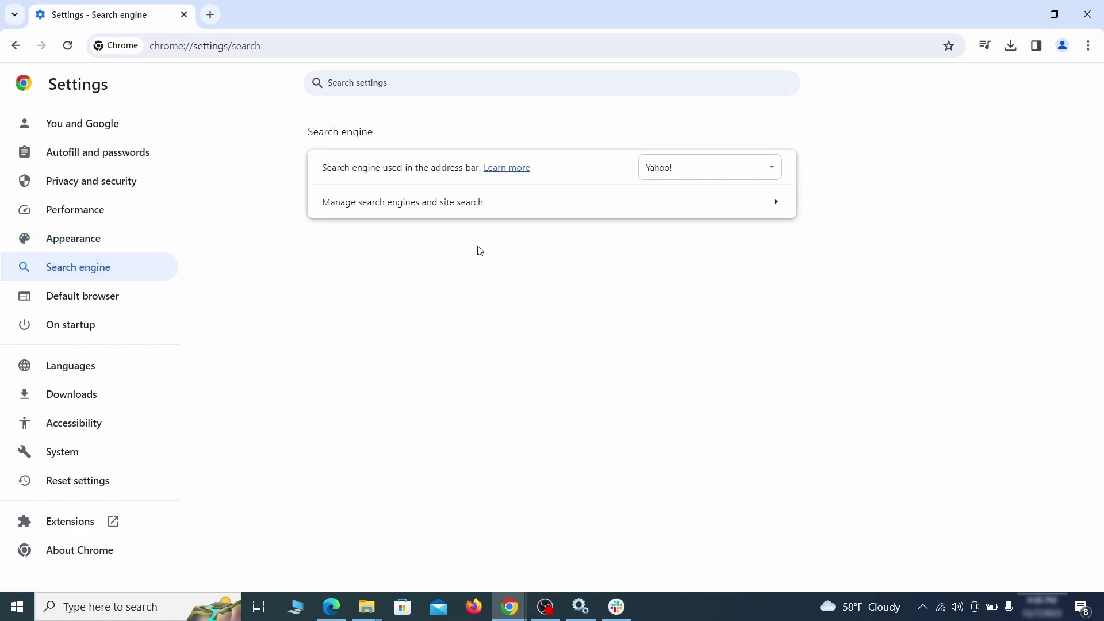
click(755, 173)
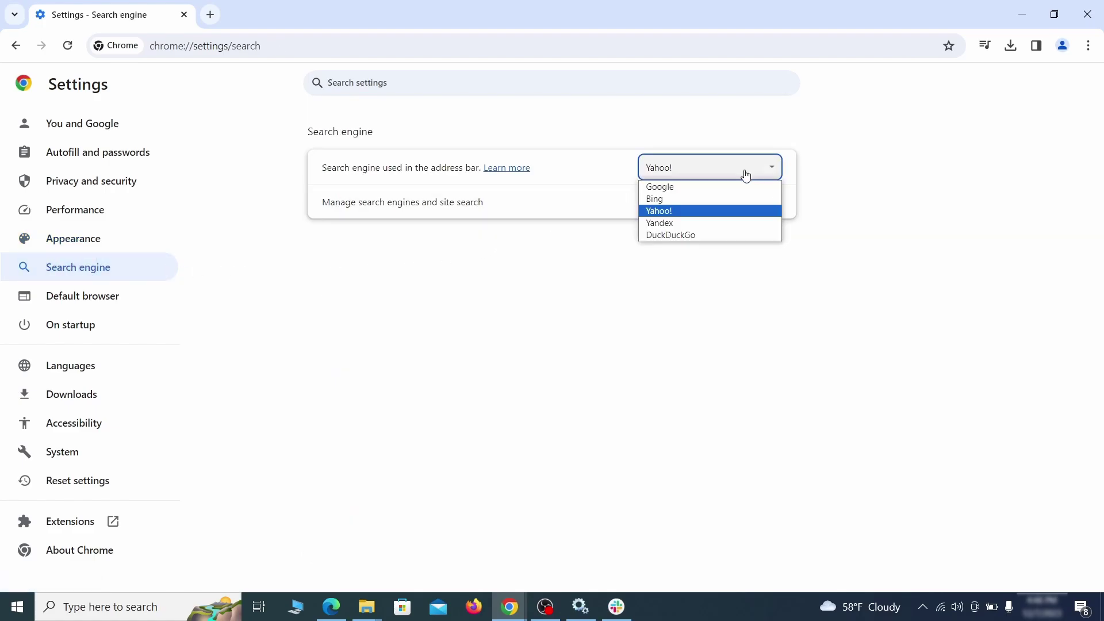
click(723, 187)
click(711, 210)
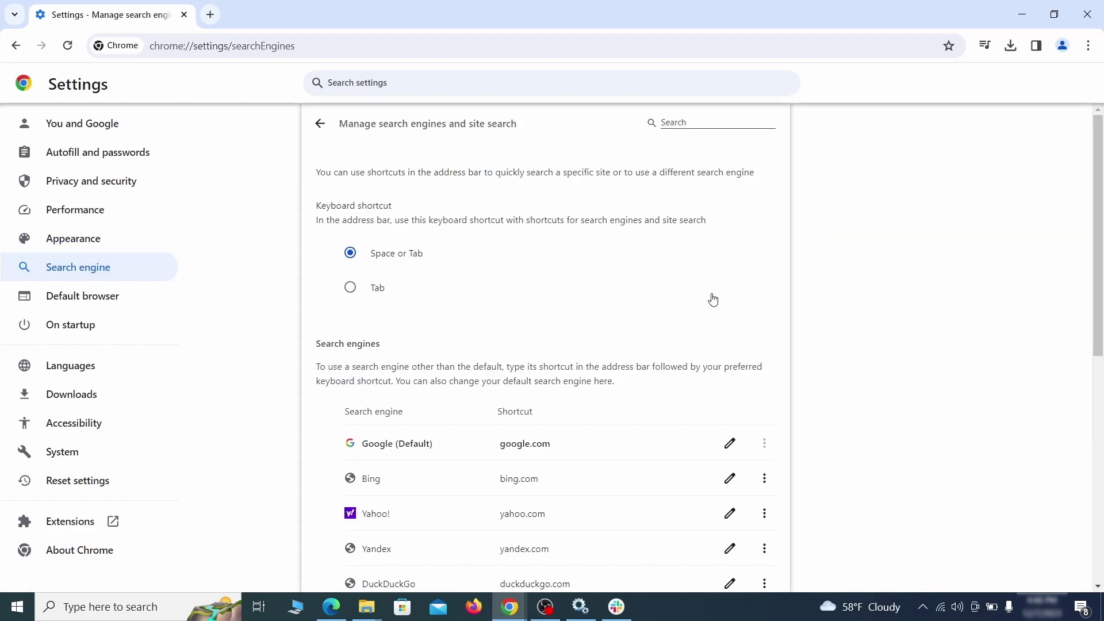
scroll(713, 299, down, 8)
click(764, 353)
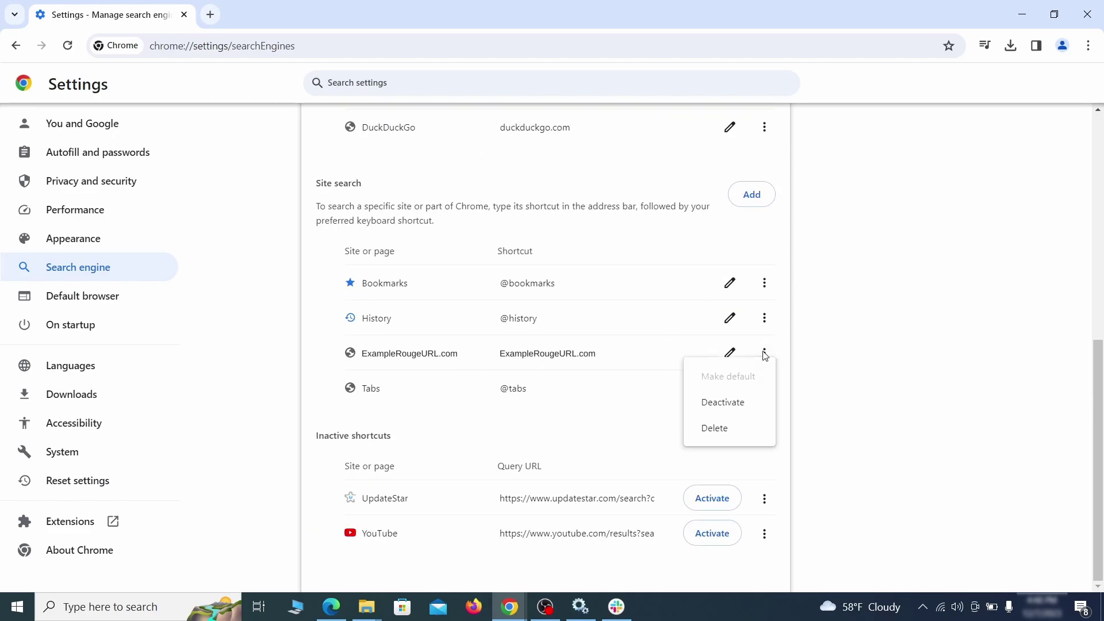
click(716, 431)
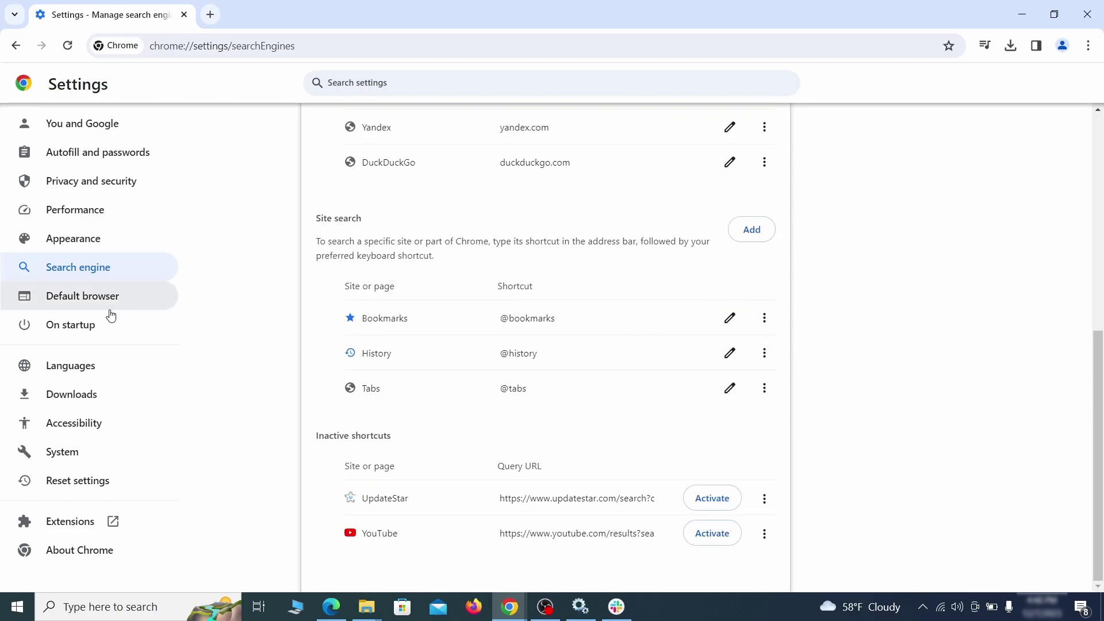
Remove the ExampleRougeURL.com page from Chrome's startup pages.
click(87, 324)
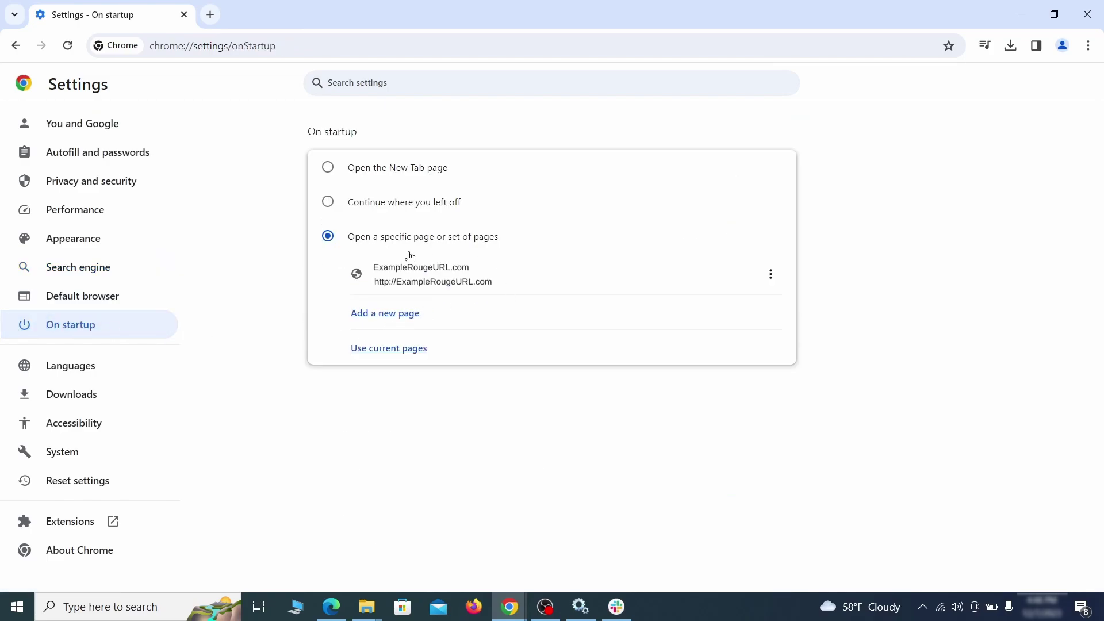
click(770, 274)
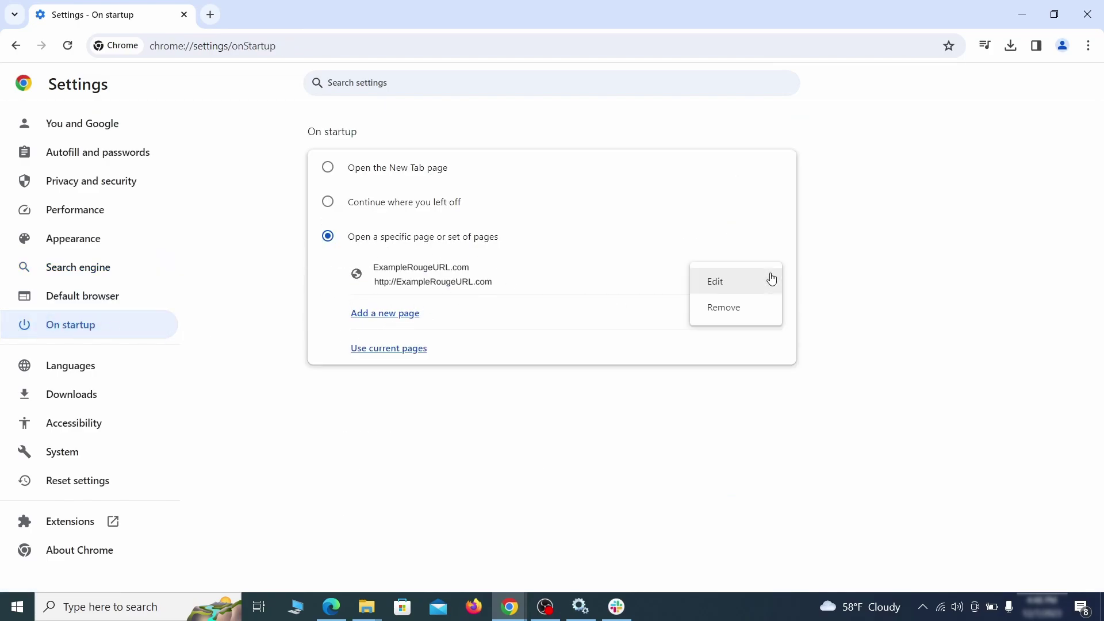
click(737, 310)
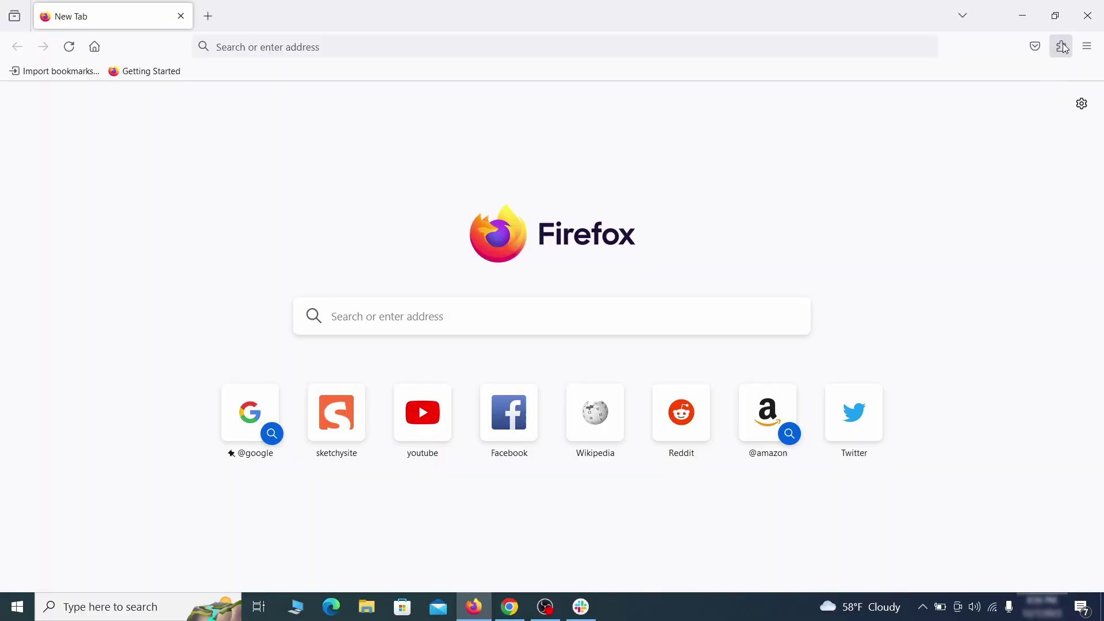
Switch off Firefox's Contenu+ extension and confirm its removal.
click(1061, 46)
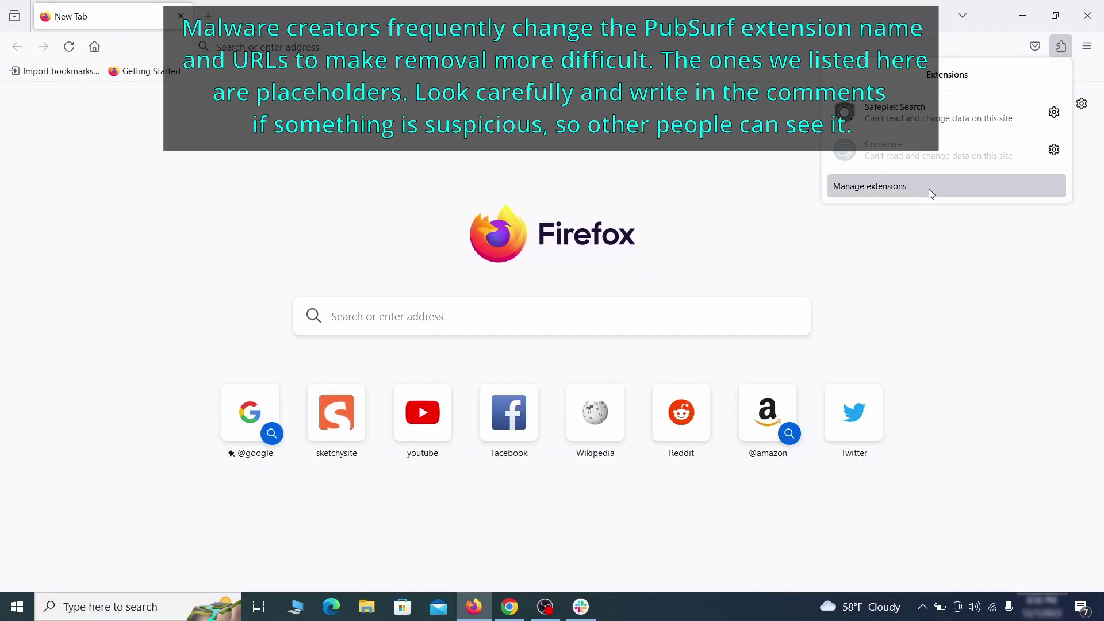
click(929, 188)
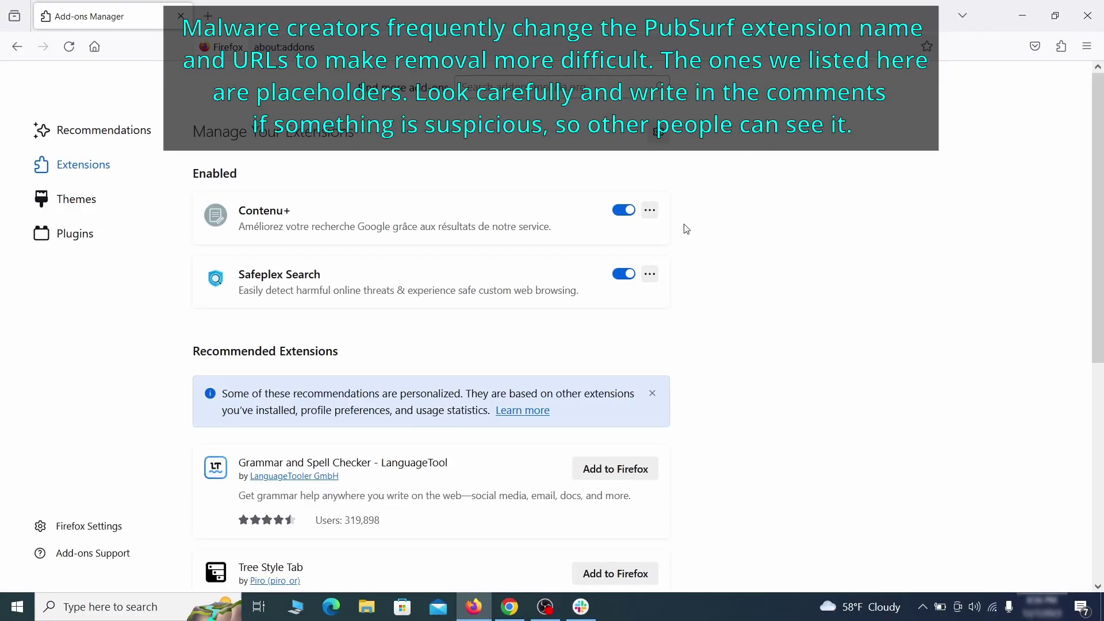
click(624, 210)
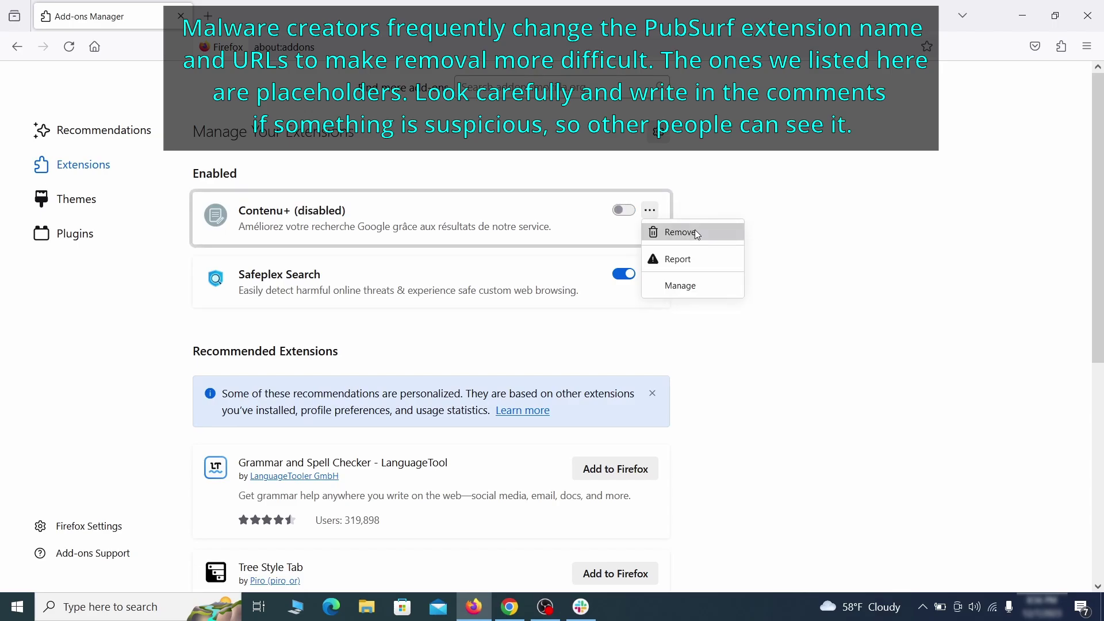
click(695, 232)
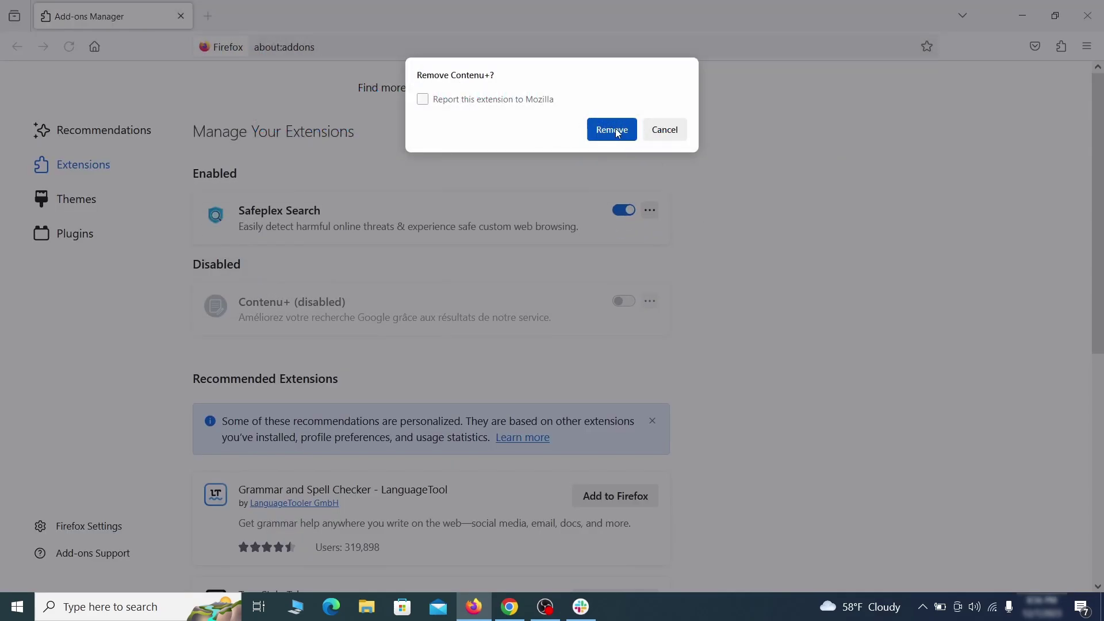
click(613, 129)
click(1087, 46)
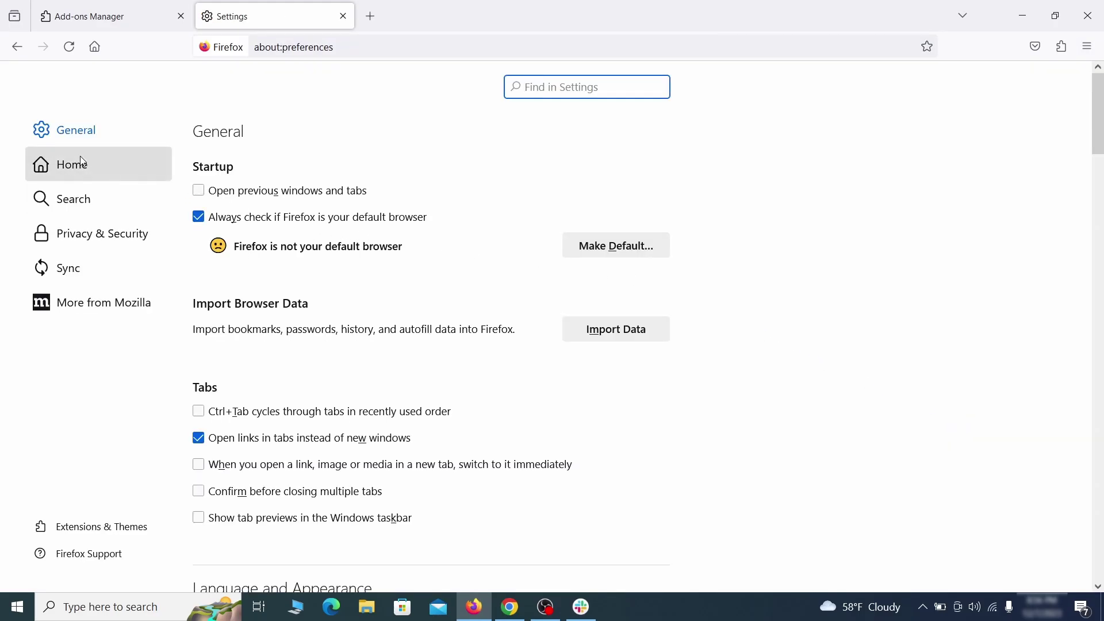
Show Firefox's Home settings and select the ExampleRougeURL.com homepage address.
click(82, 166)
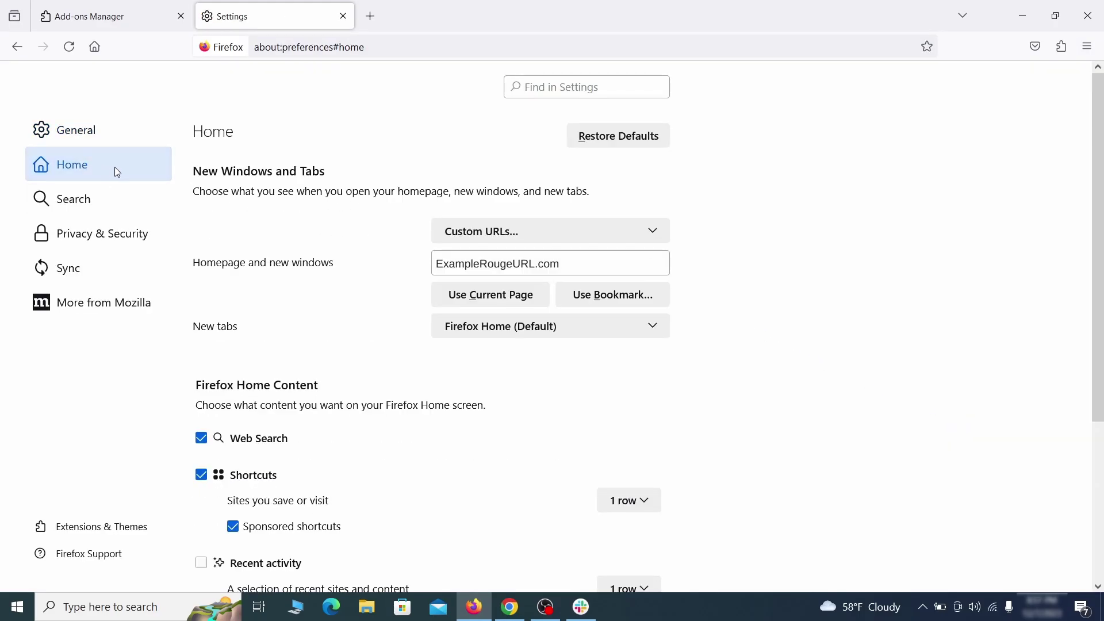
triple_click(558, 264)
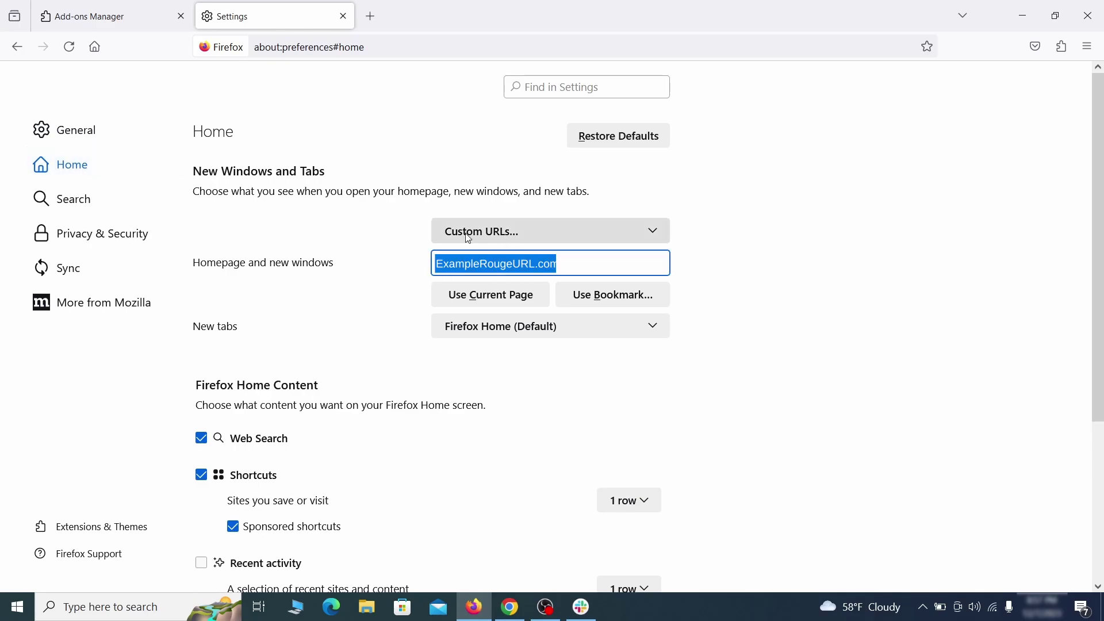
Erase the rogue homepage address and make Google Firefox's default search engine.
key(BackSpace)
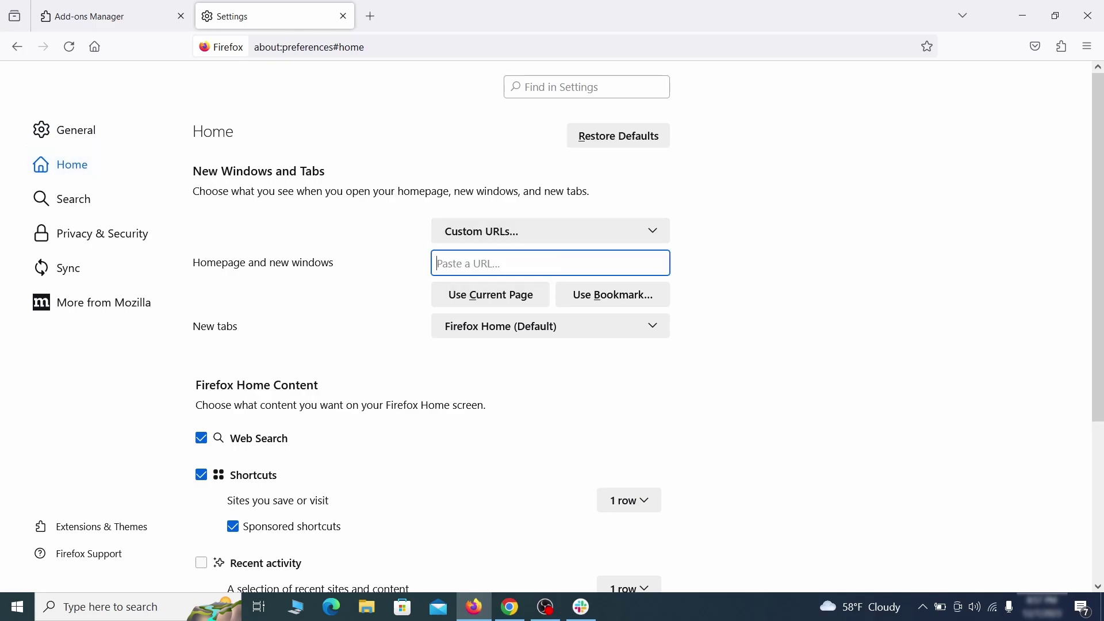
click(78, 200)
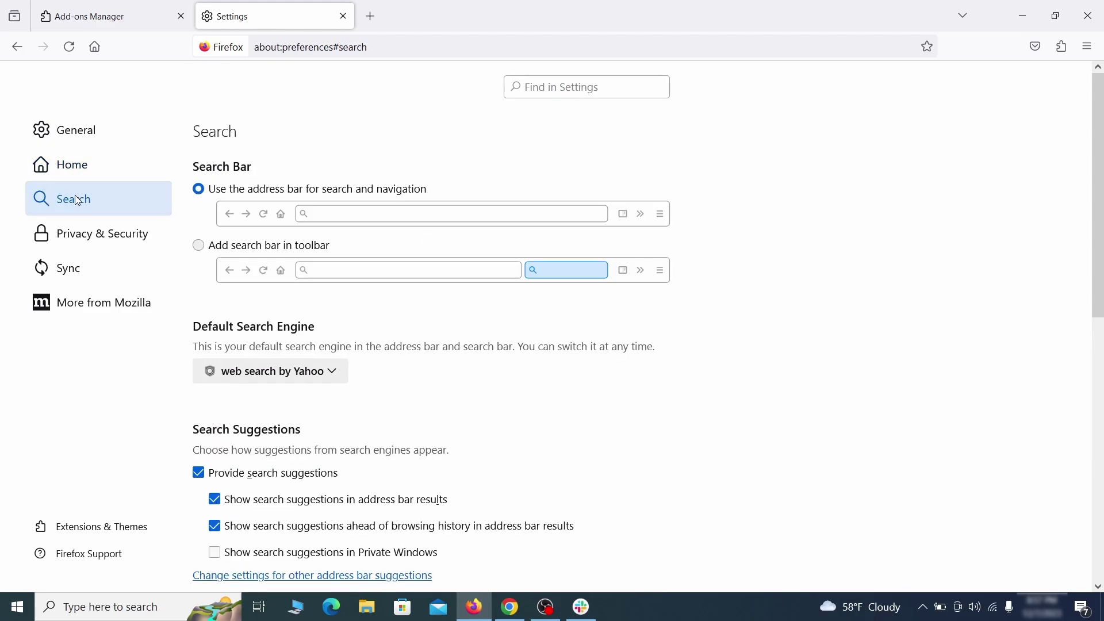
scroll(394, 305, down, 3)
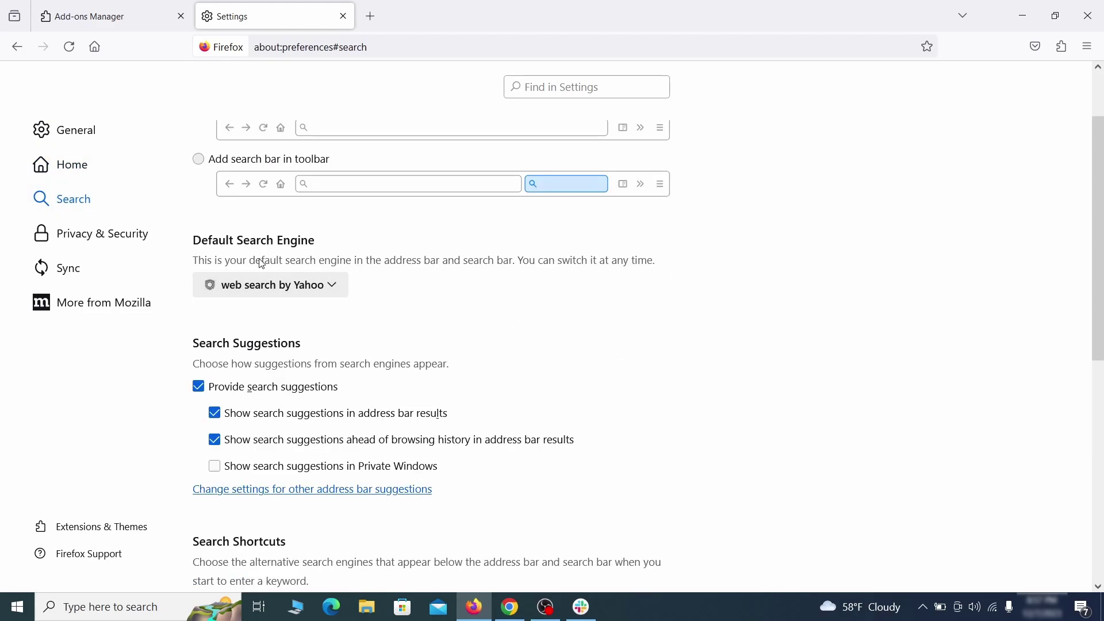
click(328, 290)
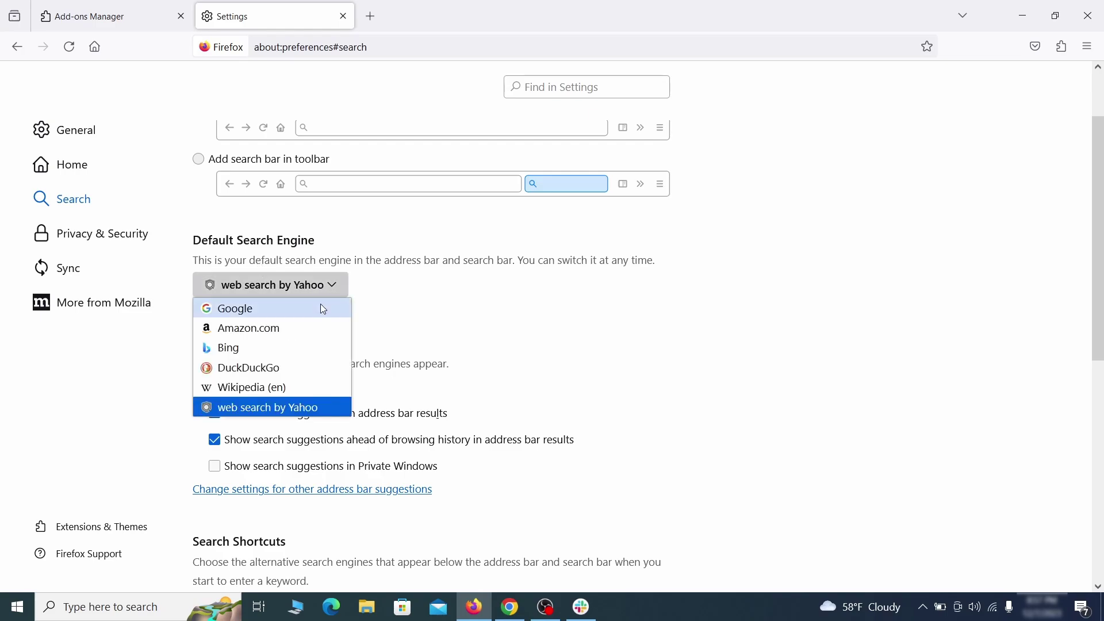
click(320, 309)
Remove the 'web search by Yahoo' entry from Firefox's search shortcuts.
scroll(523, 325, down, 5)
scroll(592, 297, down, 2)
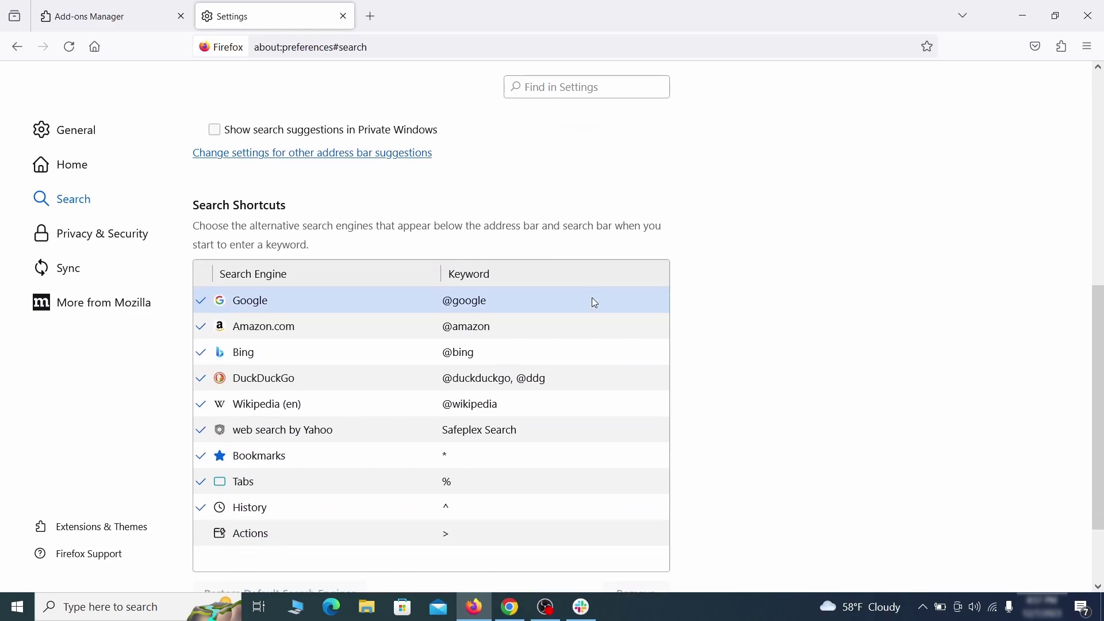
scroll(606, 292, down, 2)
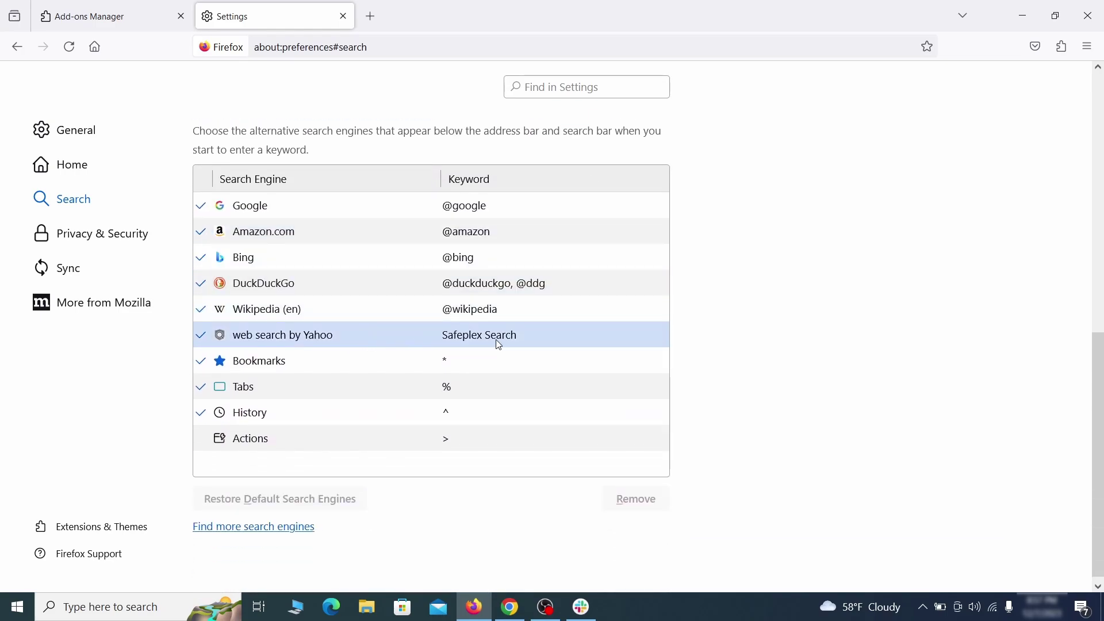
click(549, 343)
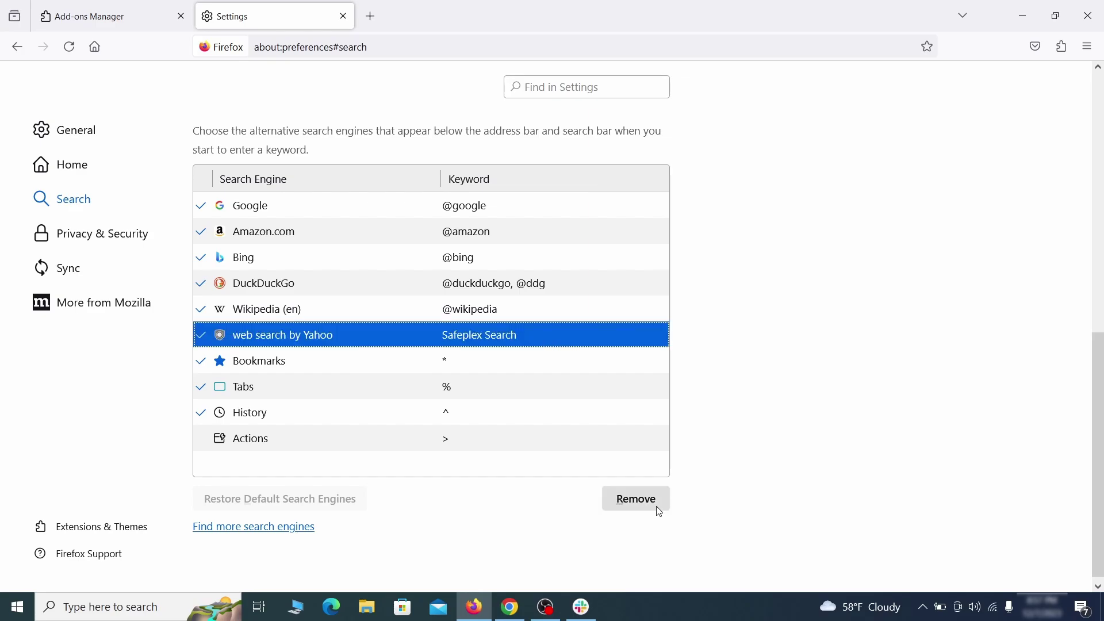
click(660, 512)
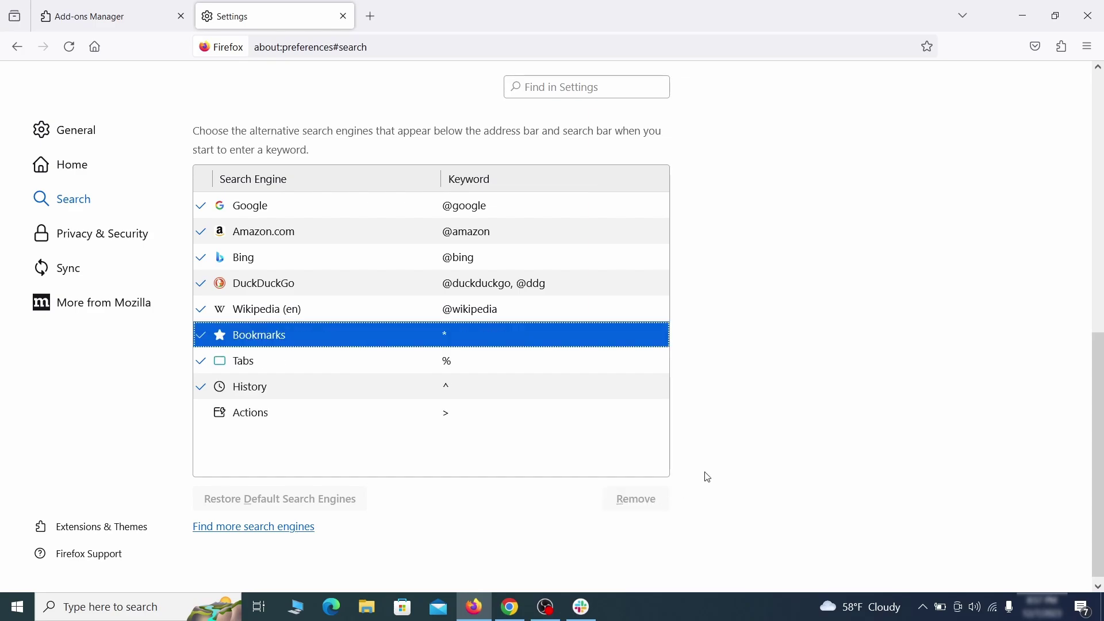
scroll(524, 360, up, 3)
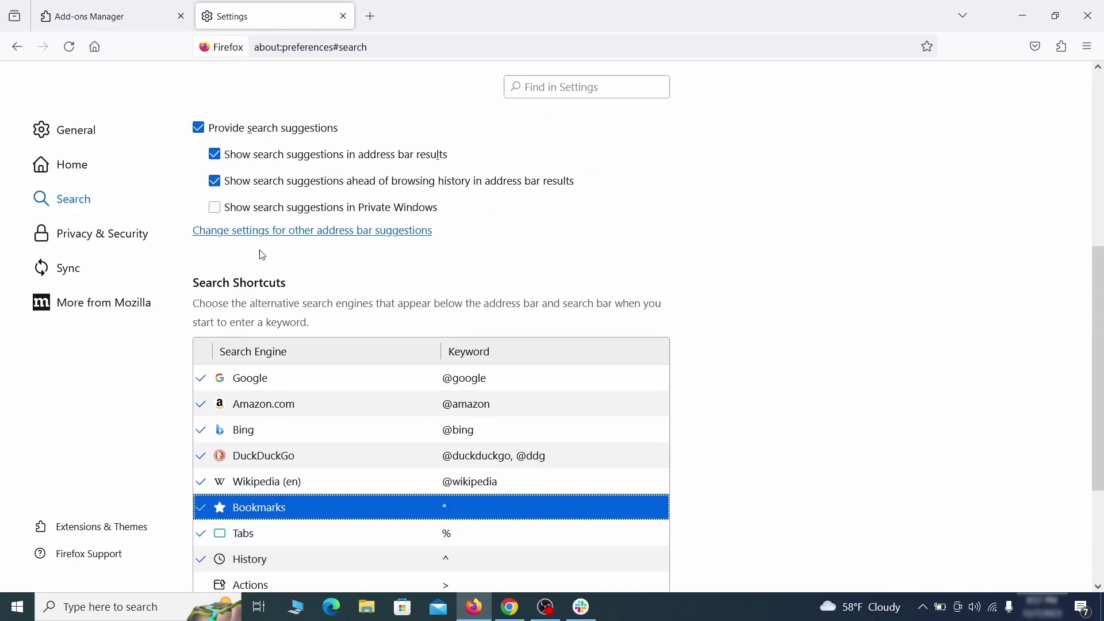
Clear all Firefox cookies, site data and cached web content to 0 bytes.
click(106, 231)
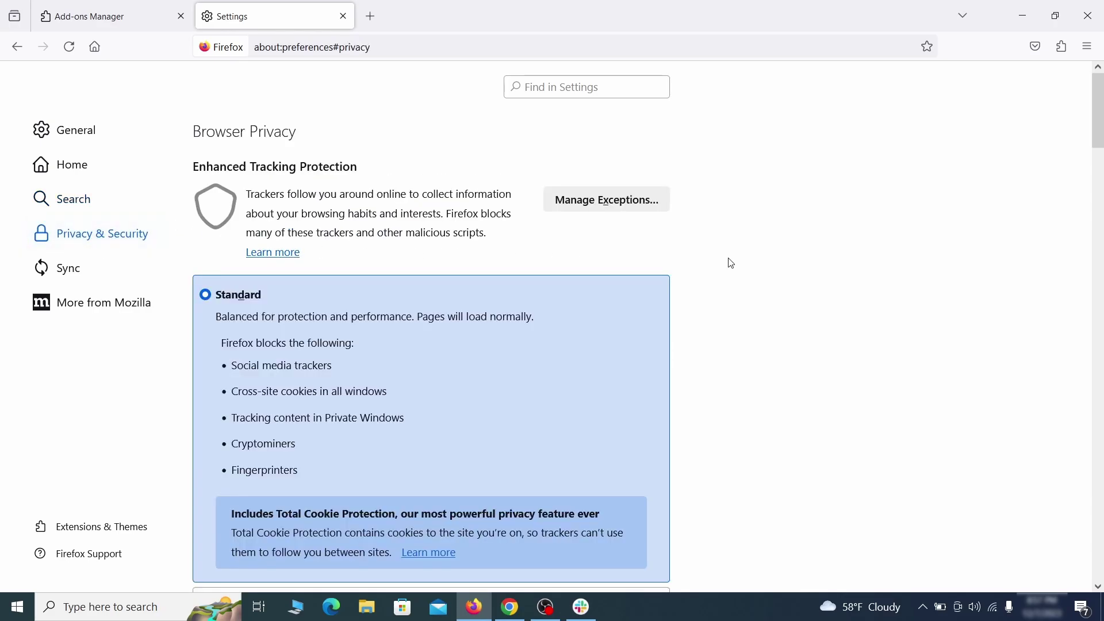
scroll(683, 313, down, 10)
click(612, 366)
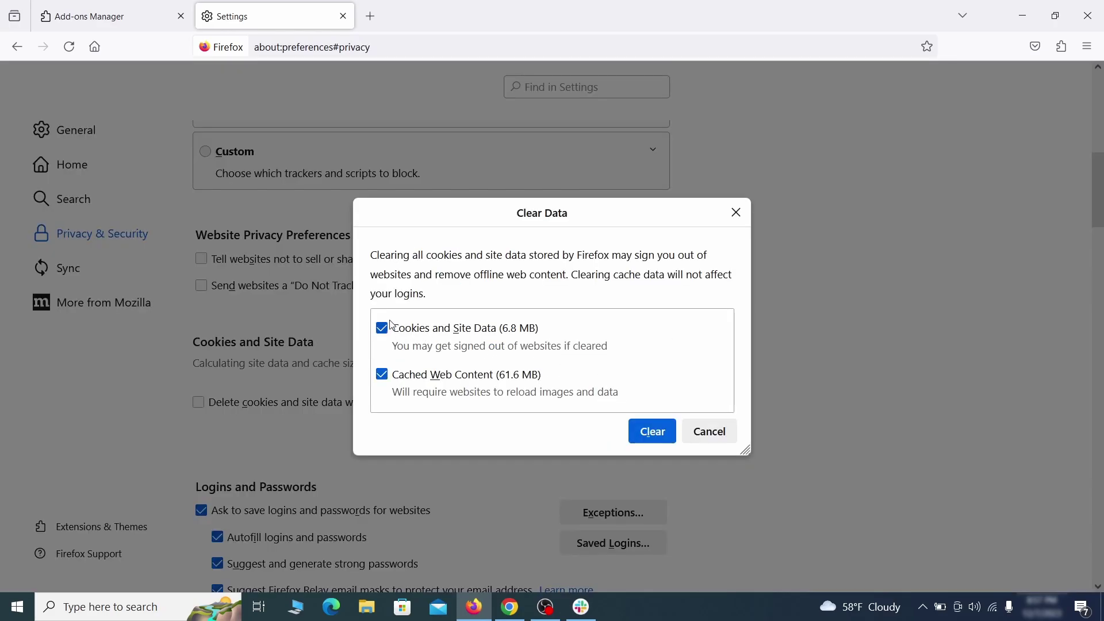
click(670, 435)
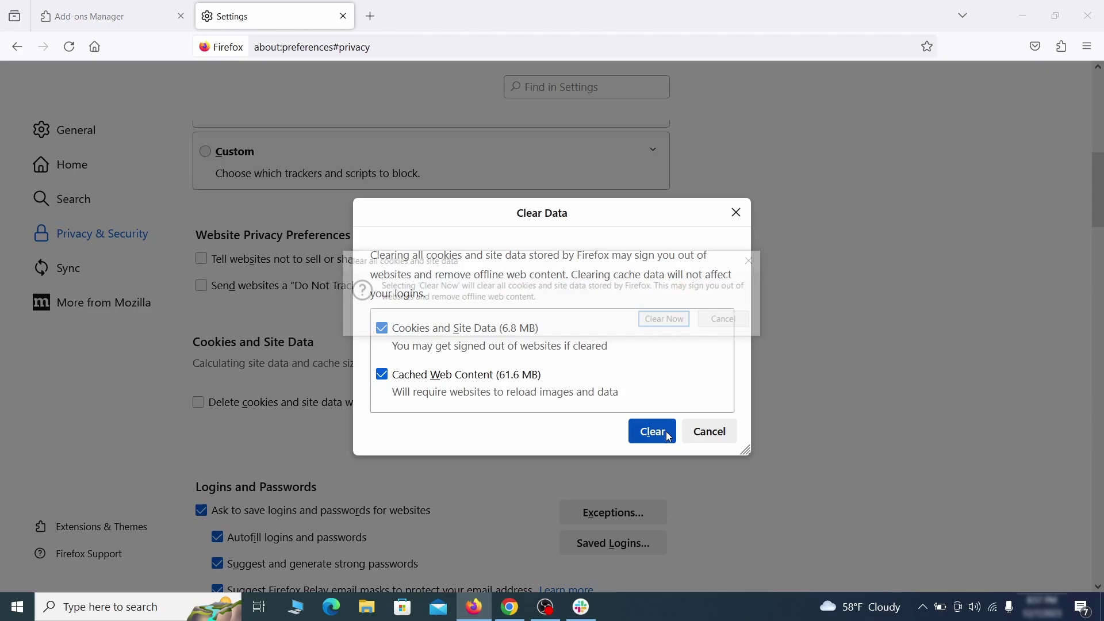
click(670, 321)
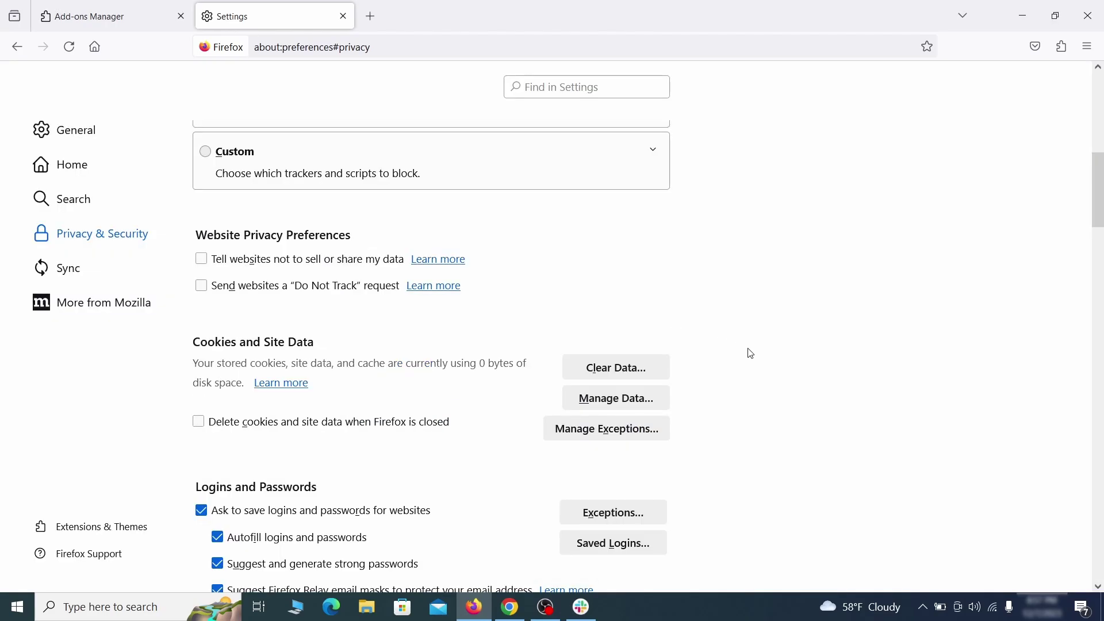
Scroll down to Permissions and review Firefox's notification settings.
scroll(751, 354, down, 5)
scroll(752, 354, down, 5)
scroll(751, 353, down, 3)
scroll(751, 354, down, 1)
scroll(751, 354, down, 3)
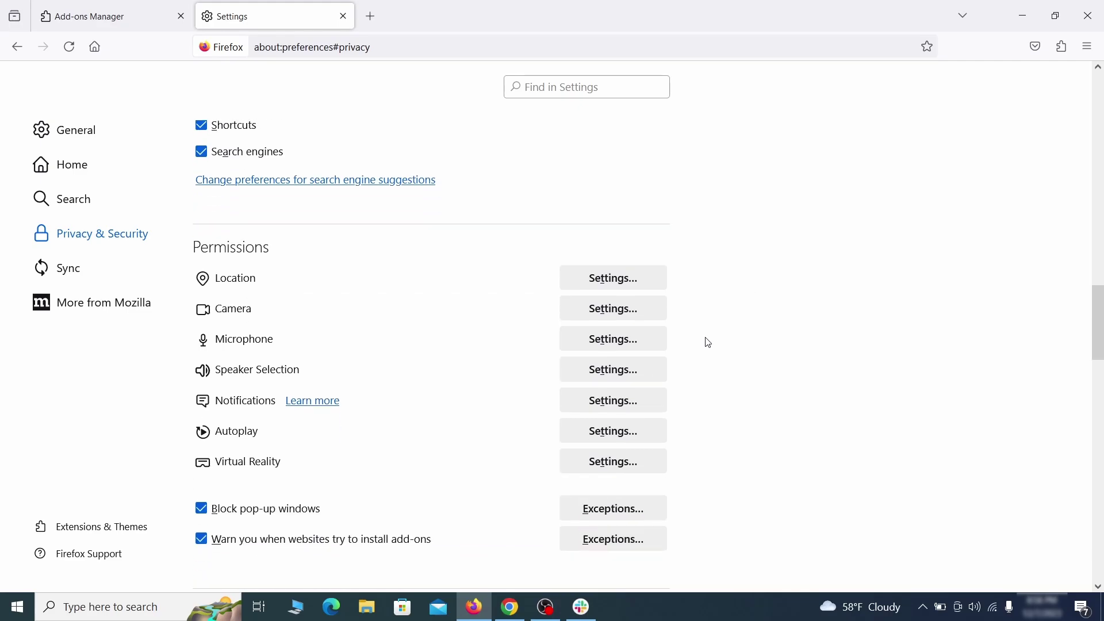
click(642, 411)
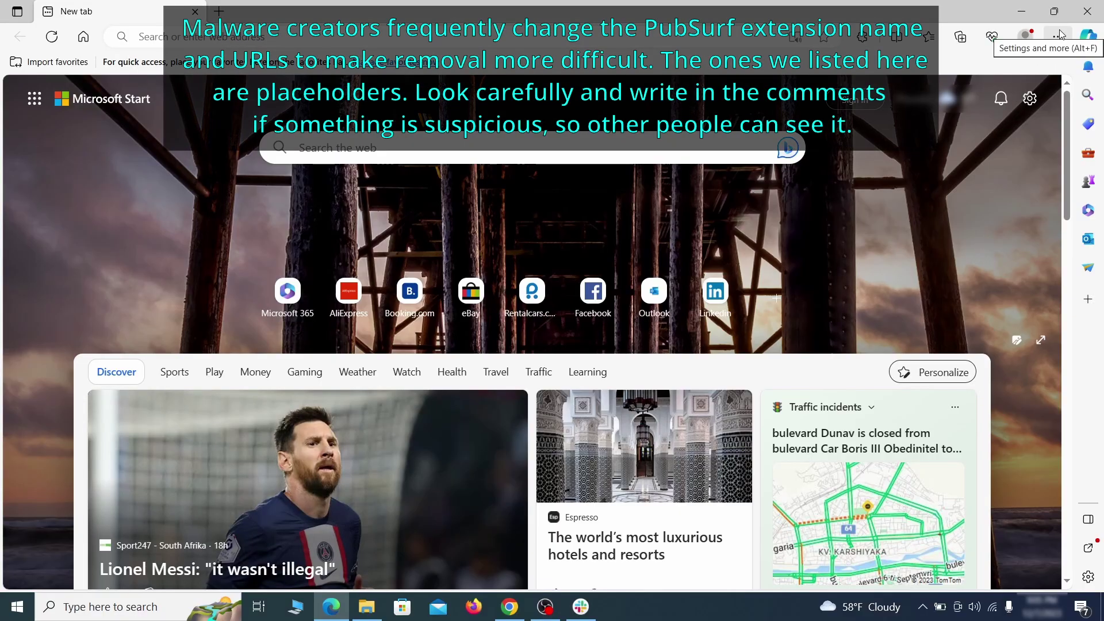
Turn off and remove the Quidco Cashback Reminder extension from Edge's extensions page.
click(1058, 36)
click(948, 252)
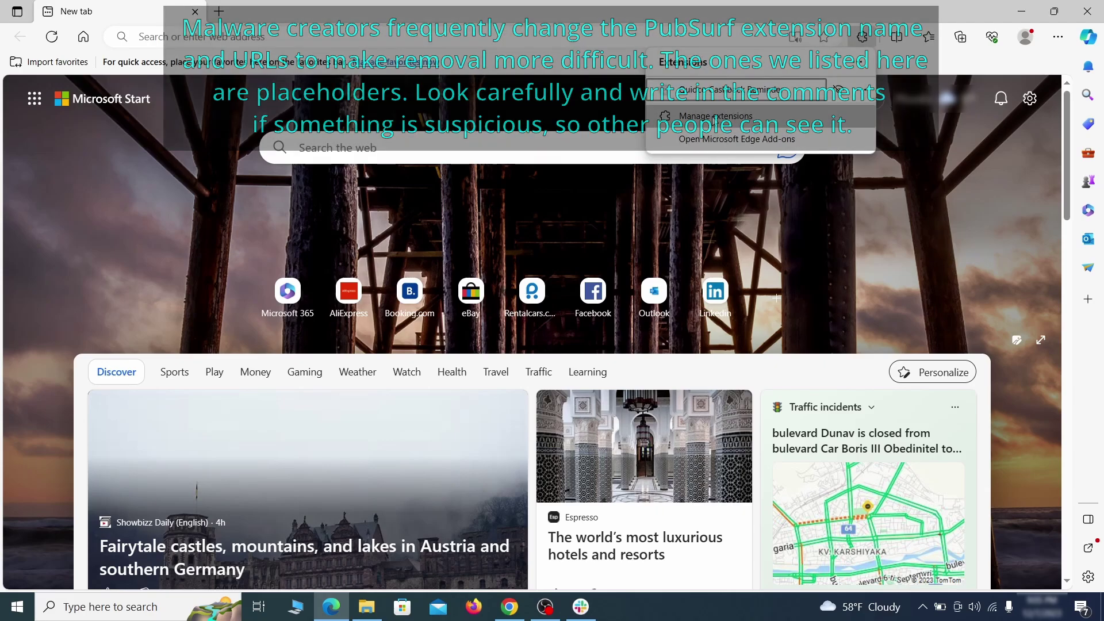
click(714, 118)
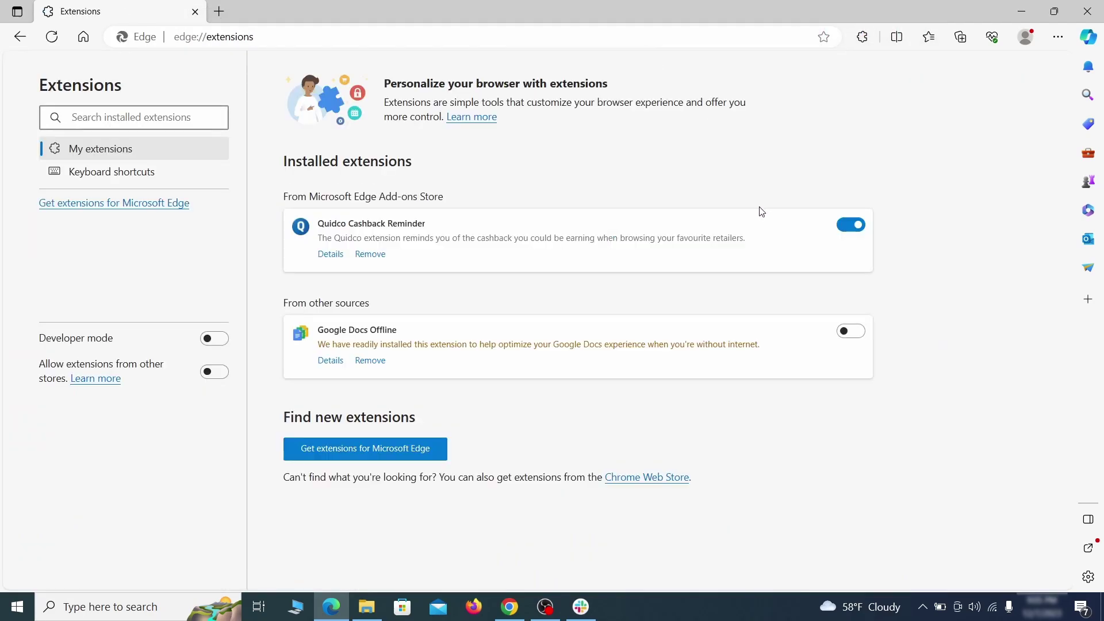
click(852, 227)
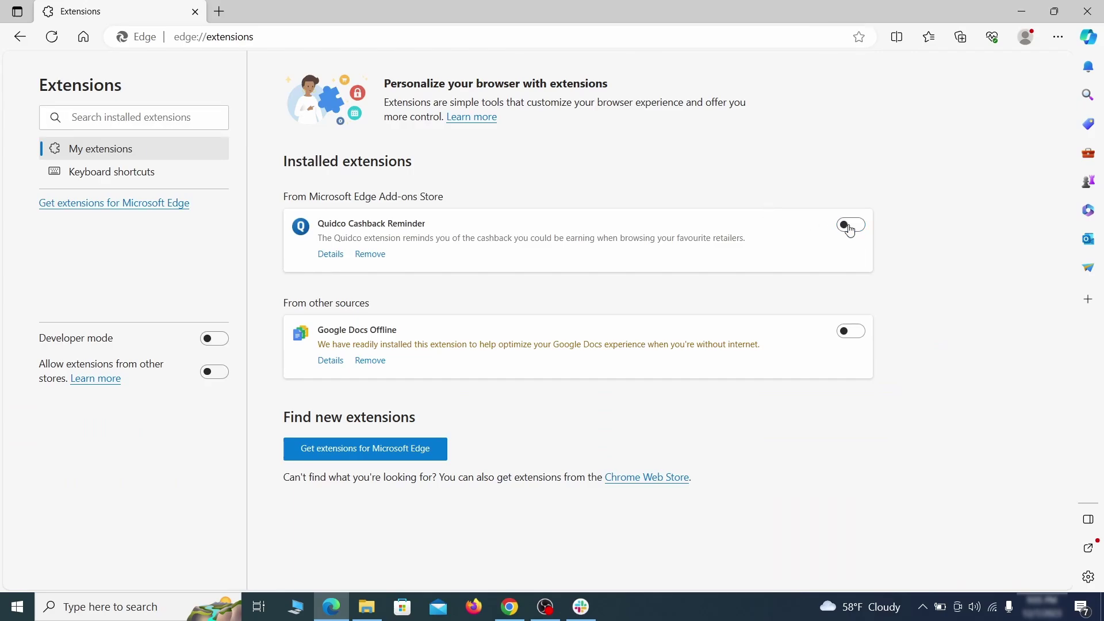
click(368, 258)
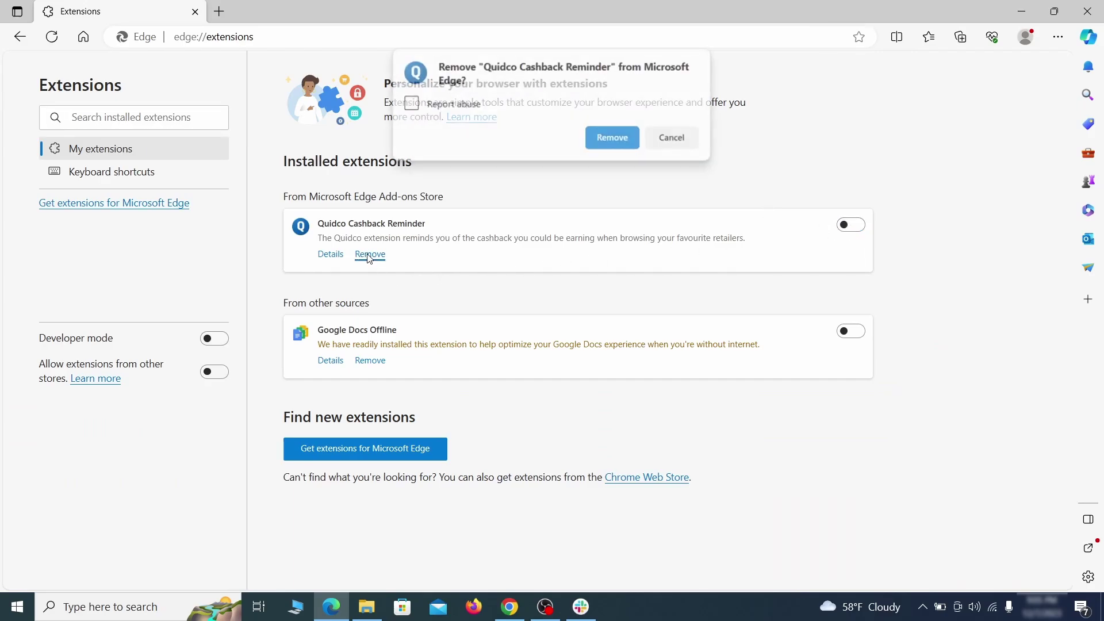
click(613, 138)
key(ctrl+t)
Open Edge's Privacy, search, and services settings and view the clear browsing data options.
click(1058, 38)
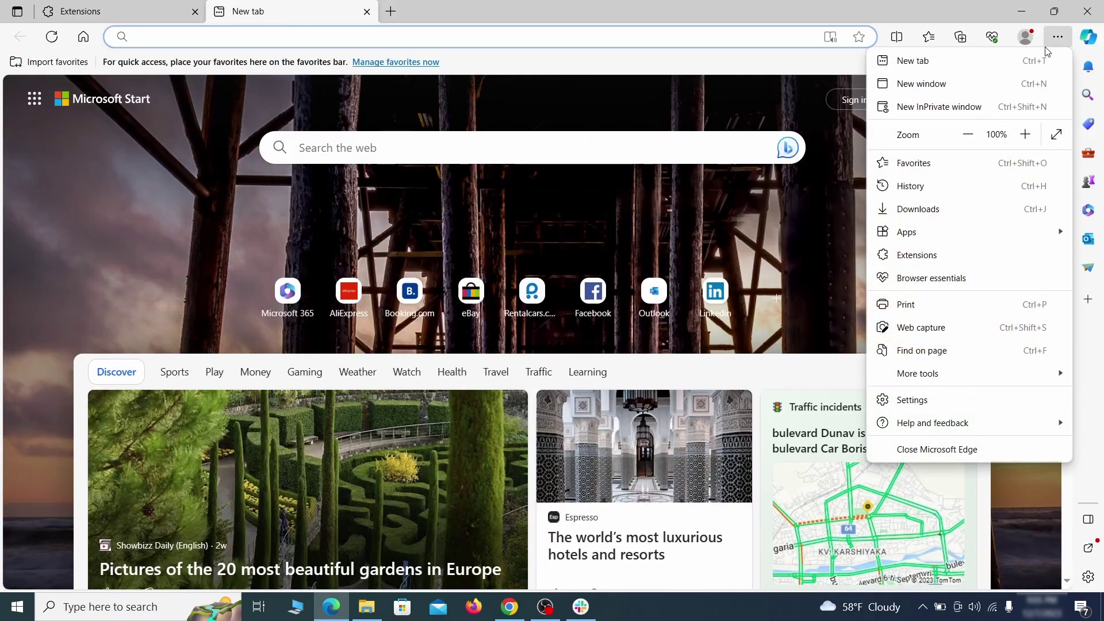
click(915, 400)
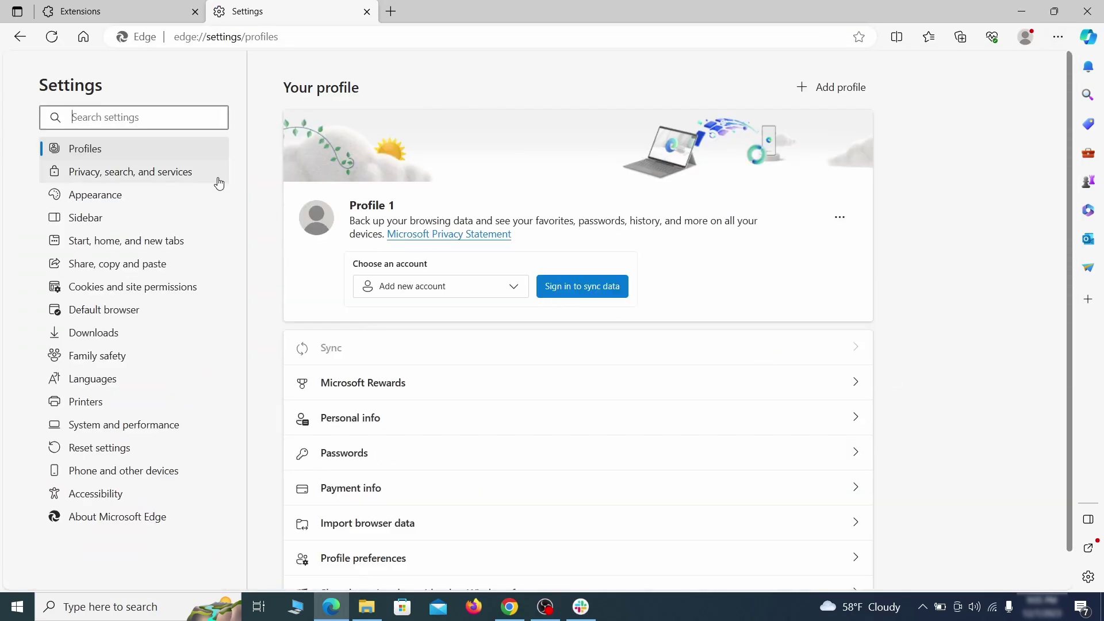
click(185, 175)
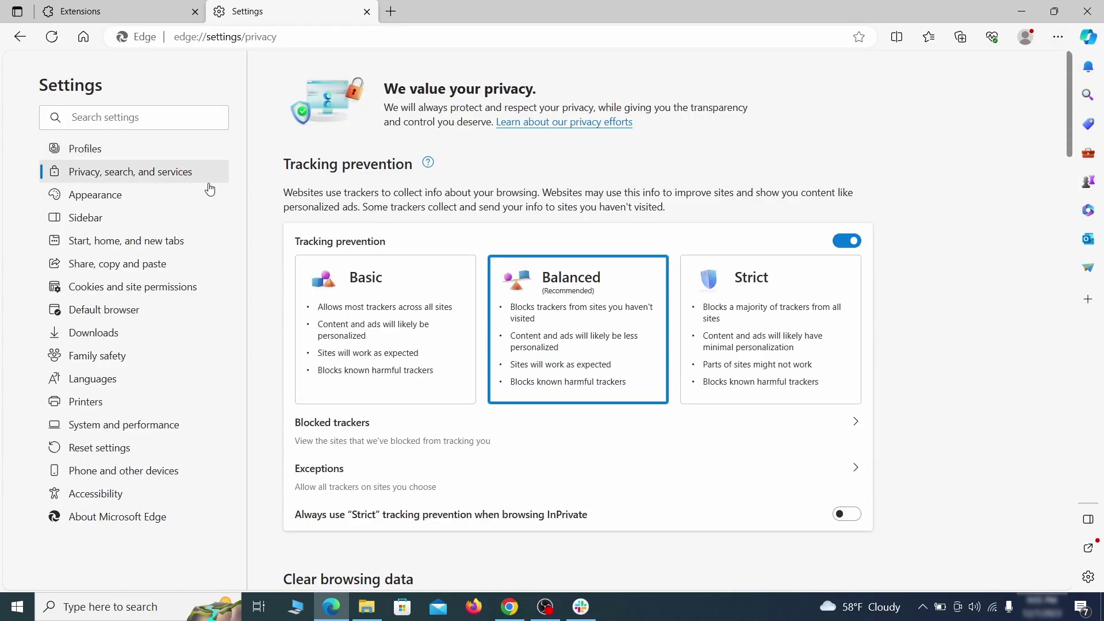
scroll(599, 352, down, 4)
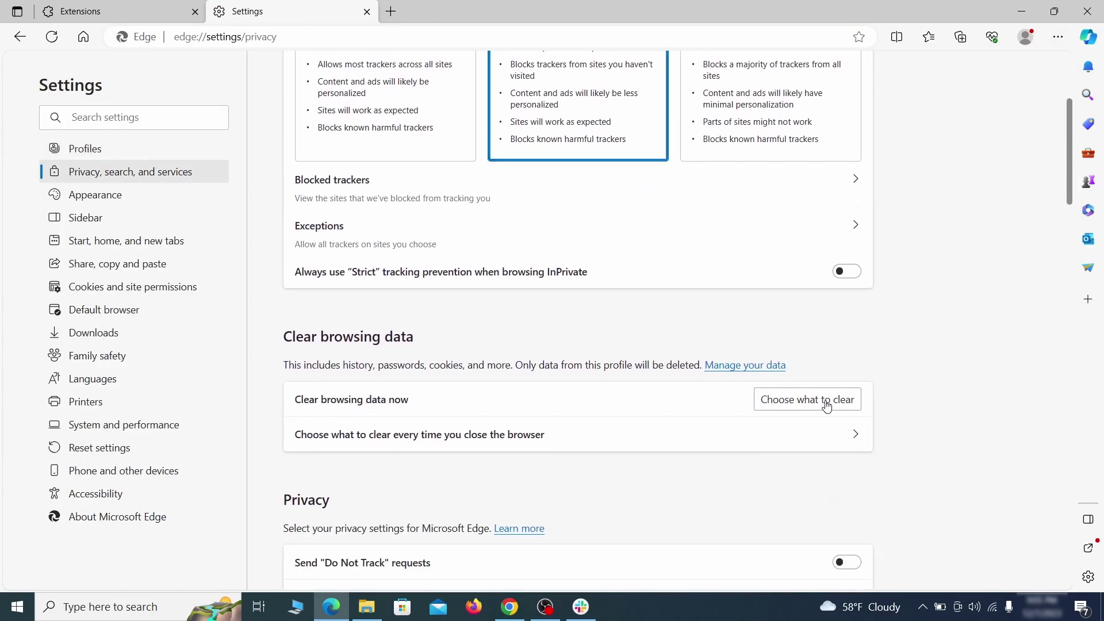
click(827, 400)
scroll(456, 329, down, 3)
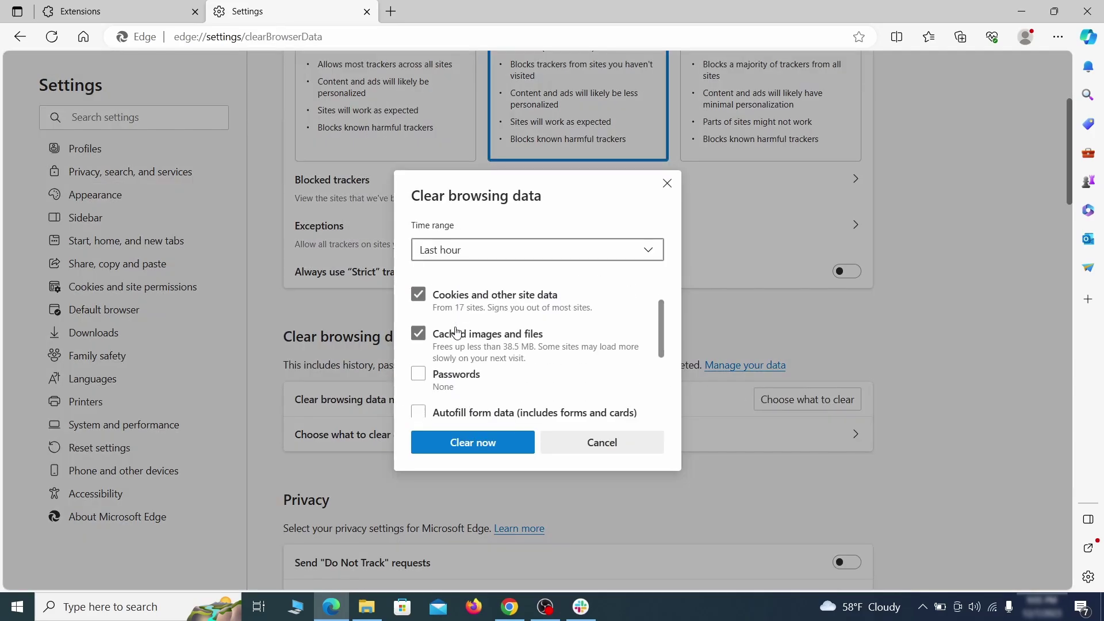
scroll(451, 331, down, 3)
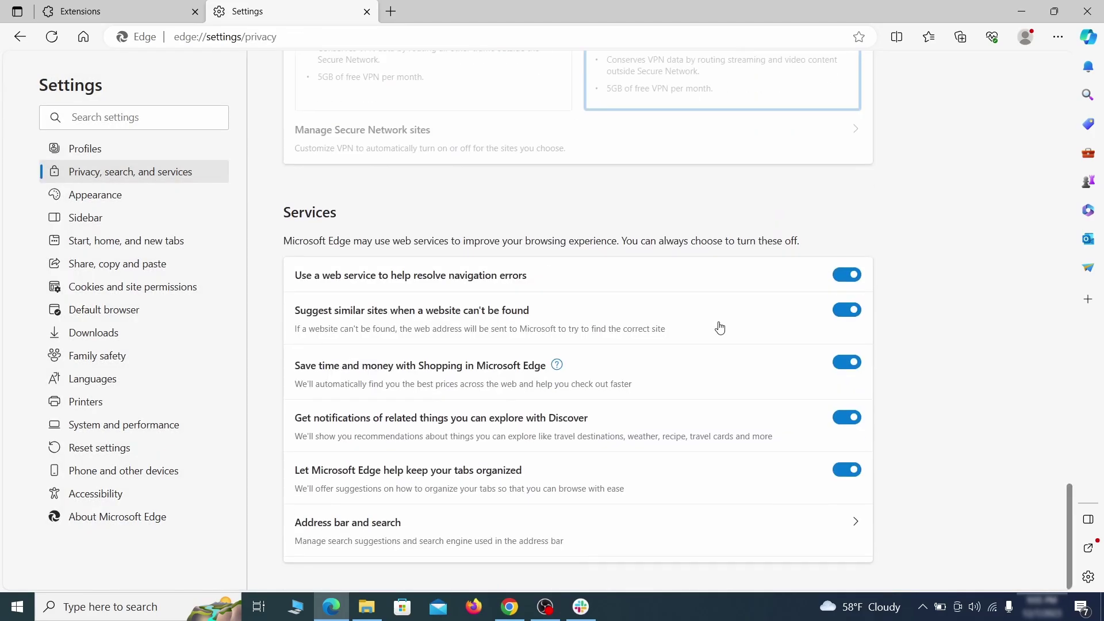
Set Google as the address-bar search engine and open ExampleRougeURL.com's search engine options.
click(631, 544)
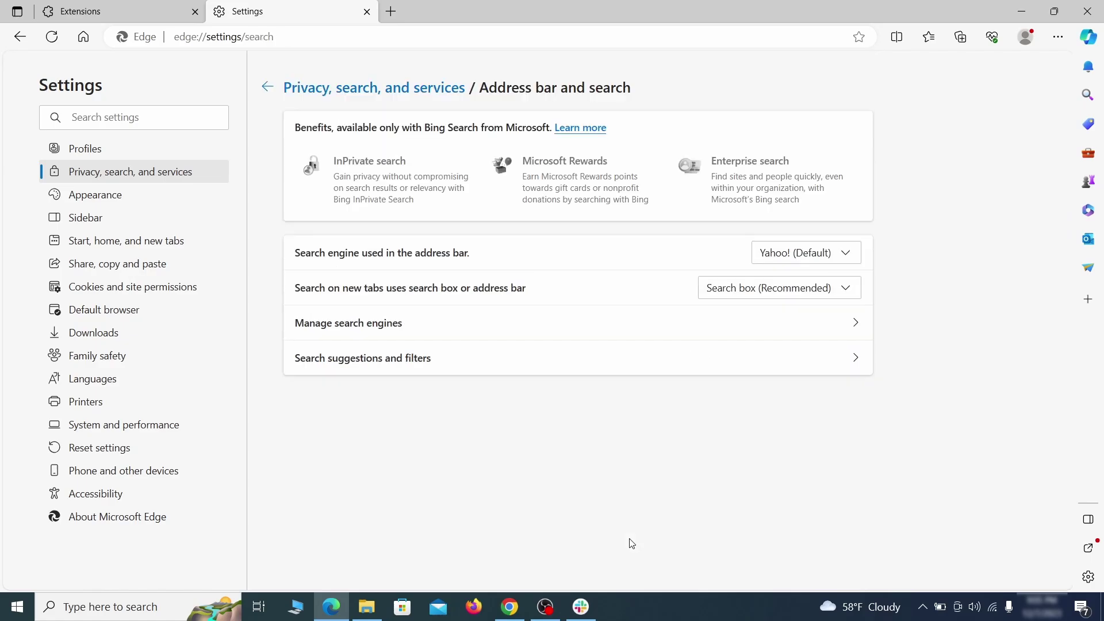
click(851, 255)
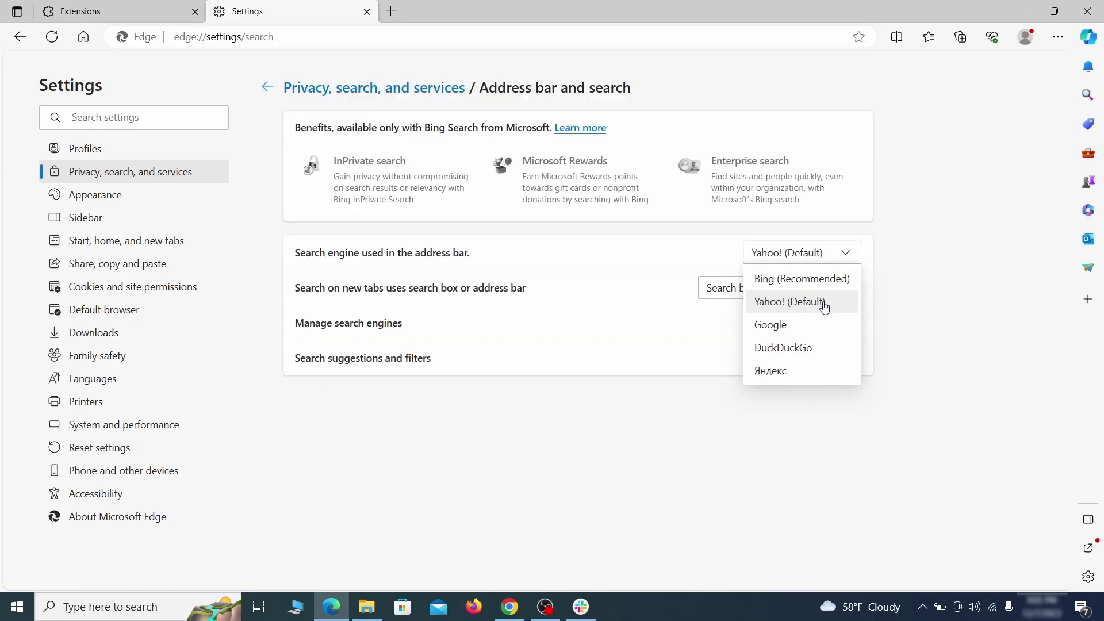
click(819, 321)
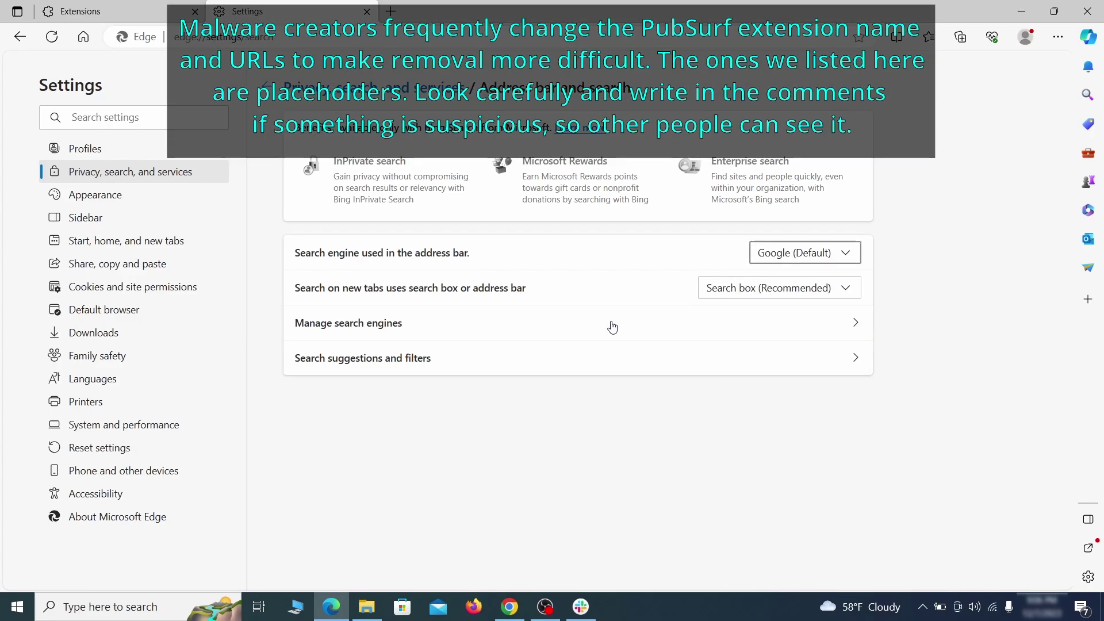
click(425, 330)
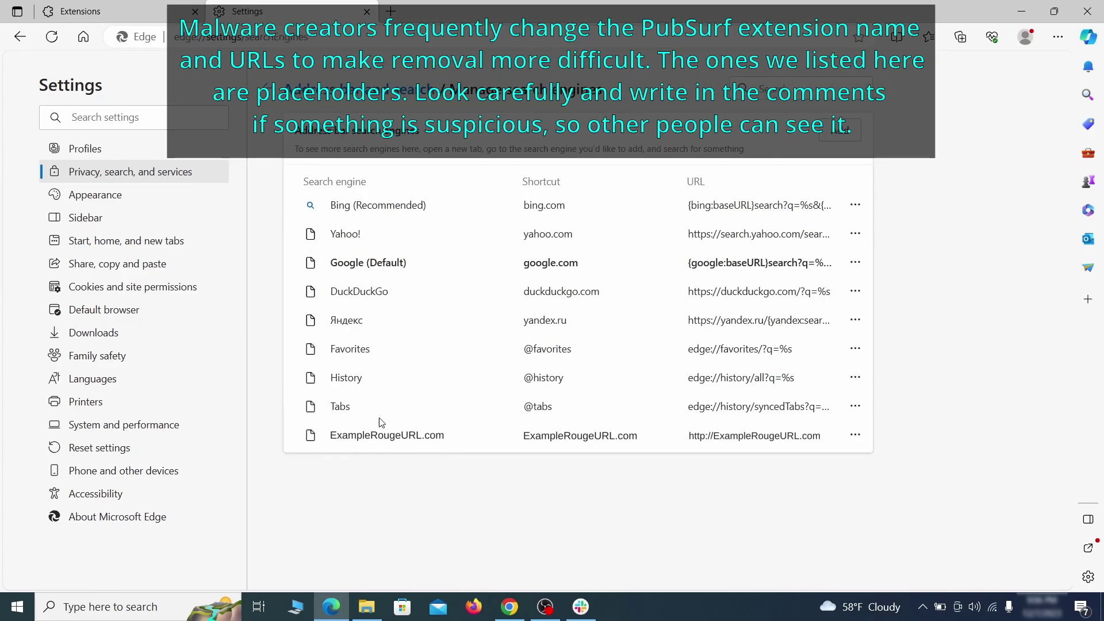
click(855, 435)
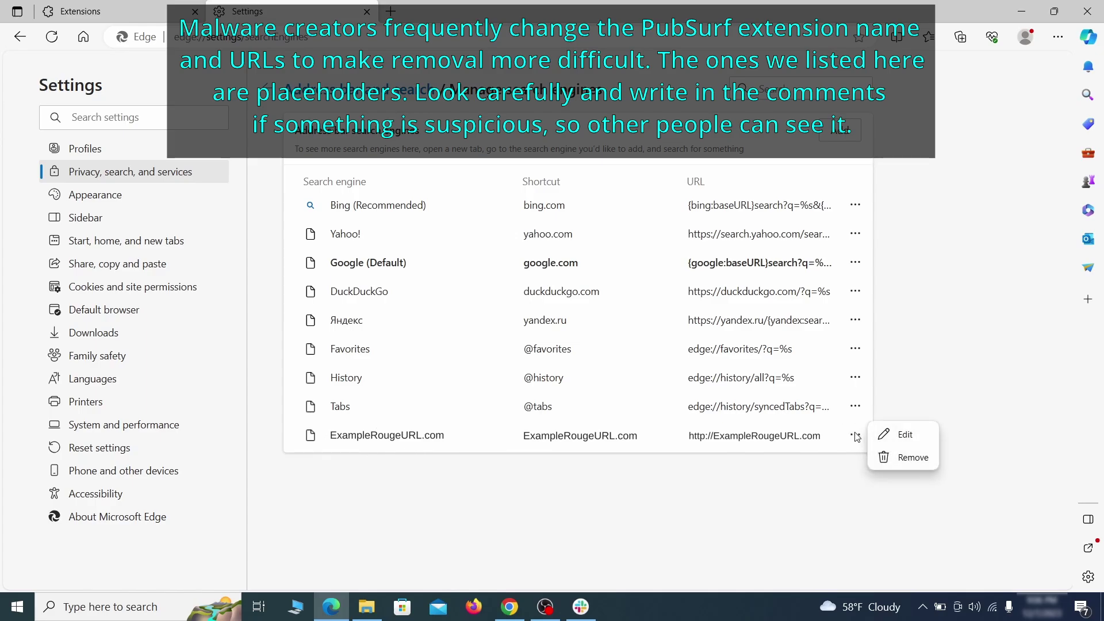
Delete ExampleRougeURL.com from Edge's search engines and its startup pages.
click(913, 458)
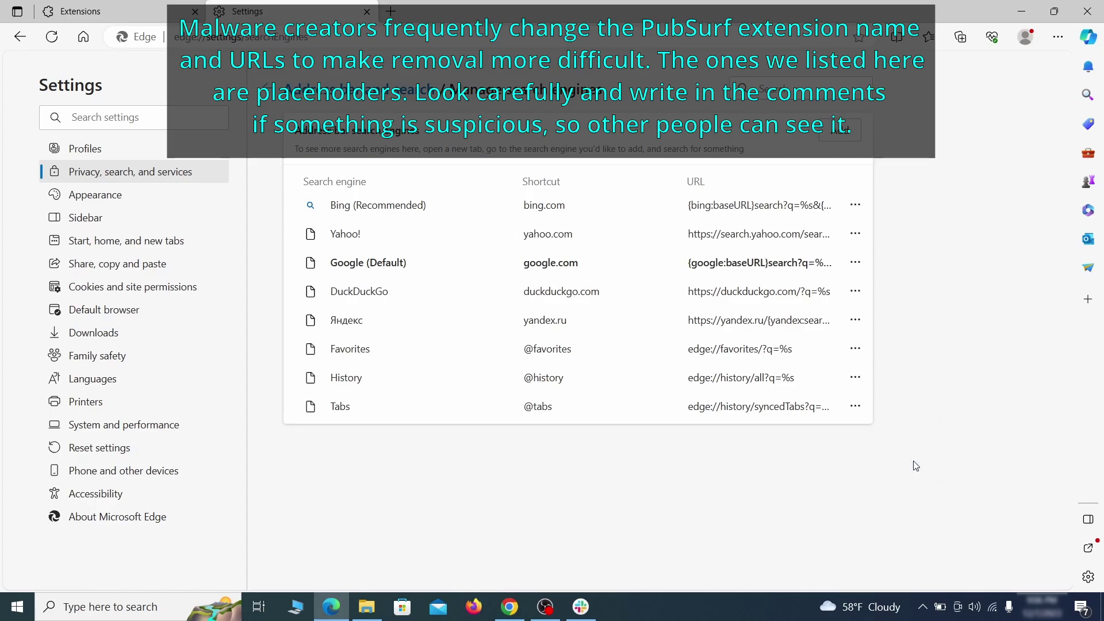
click(138, 242)
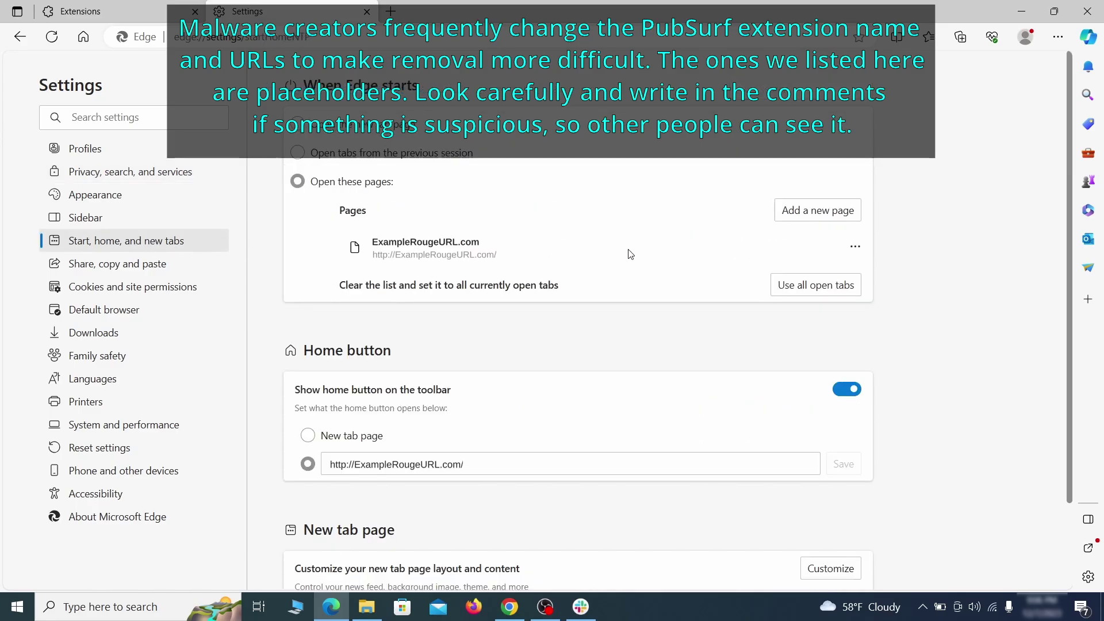
click(855, 246)
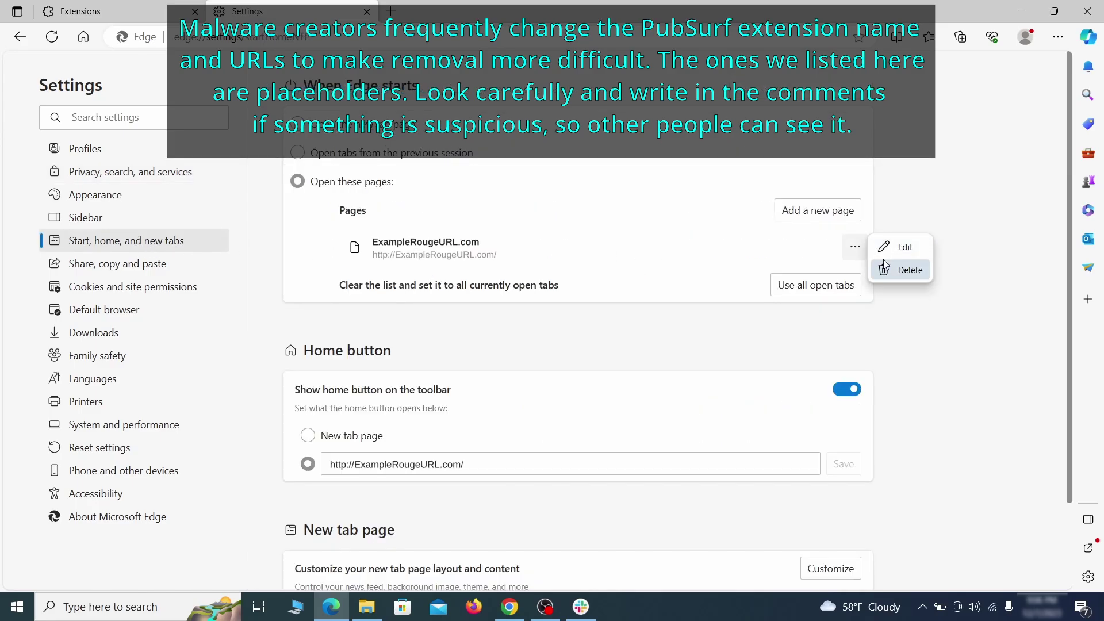
click(900, 271)
Erase the rogue home button address and set the home button to the New tab page.
click(491, 411)
triple_click(480, 413)
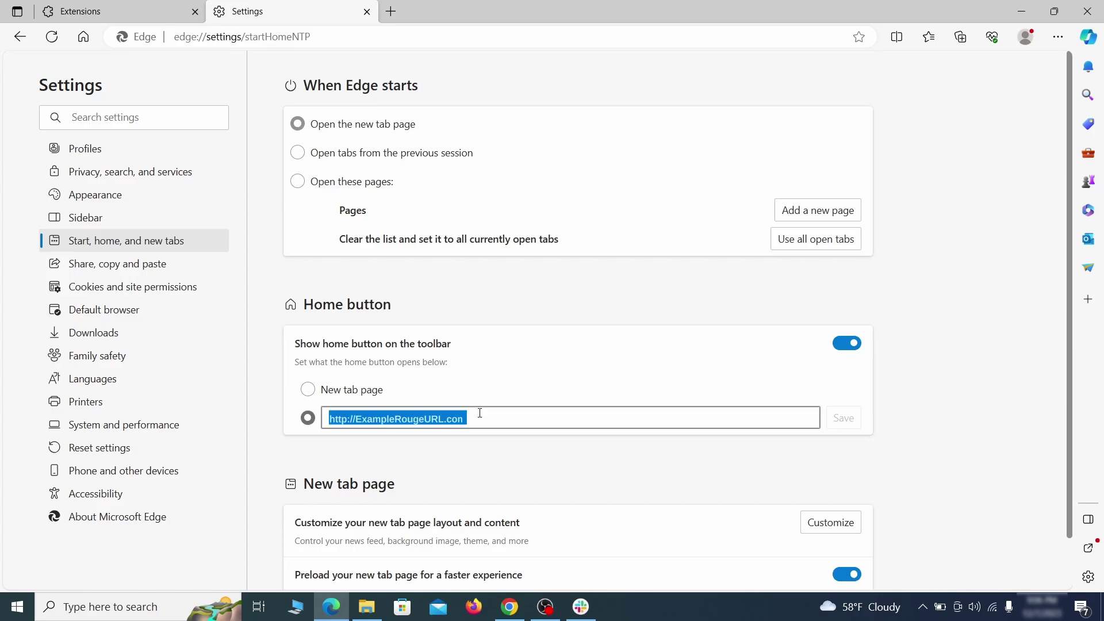
key(BackSpace)
click(308, 391)
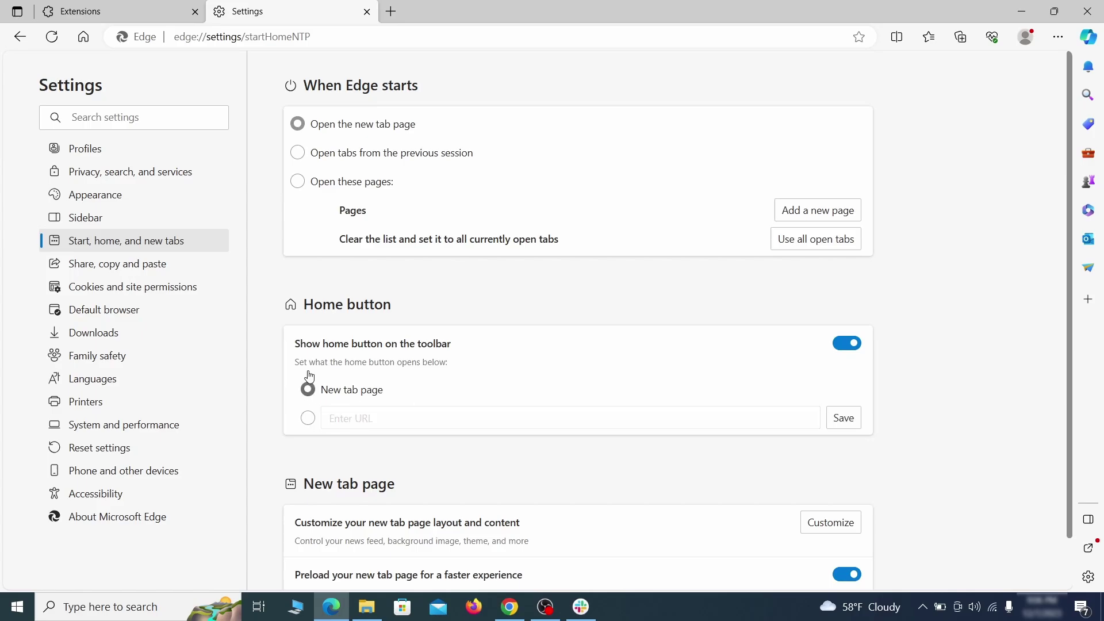
In Edge's notification permissions, open the options for ExampleRougeURL.com on the Allow list.
click(298, 153)
click(202, 287)
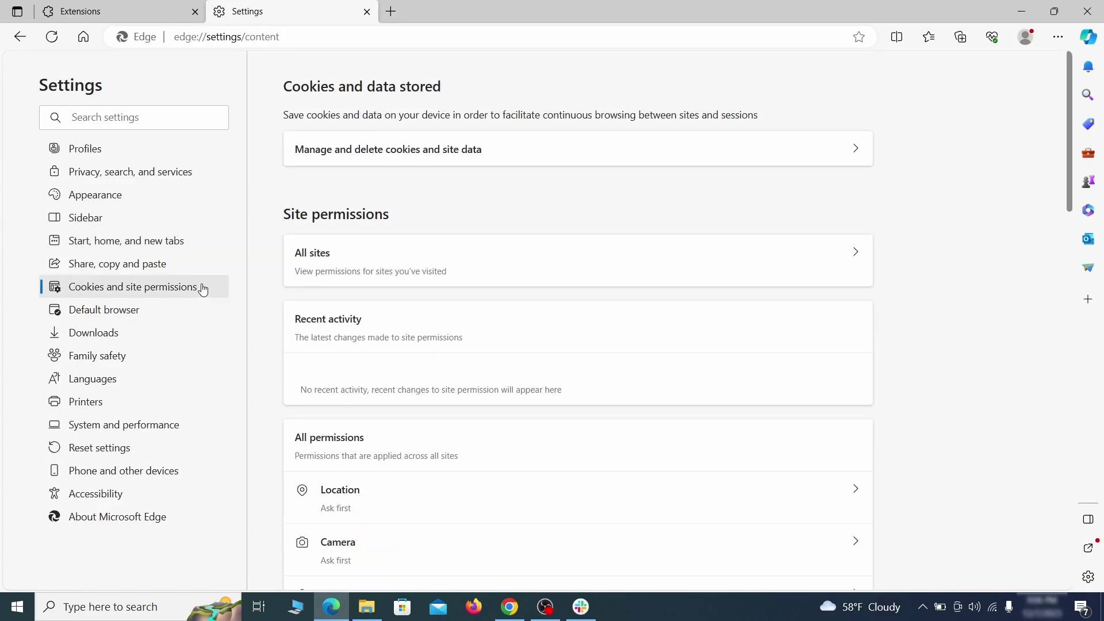
scroll(530, 298, down, 1)
scroll(530, 299, down, 2)
scroll(532, 297, down, 2)
scroll(535, 296, down, 1)
scroll(532, 299, down, 1)
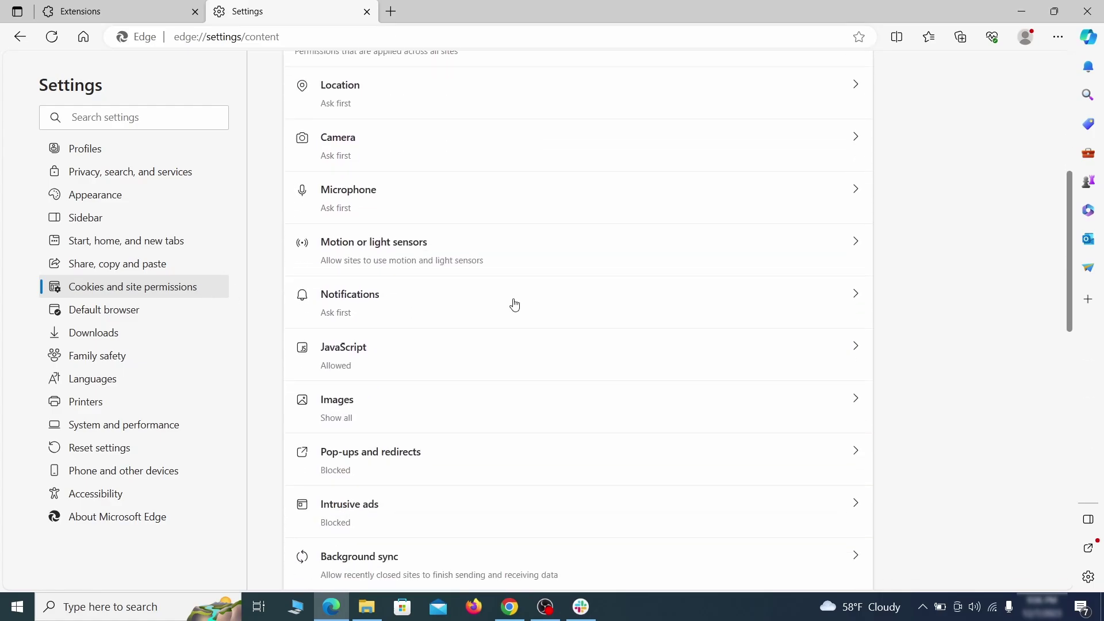
click(515, 305)
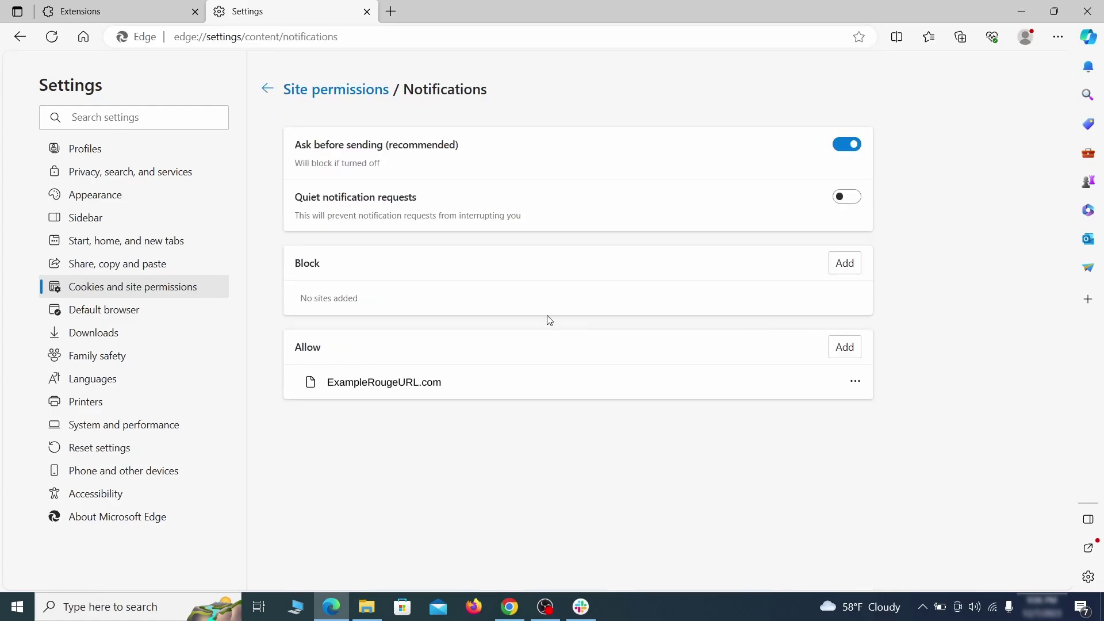
click(855, 382)
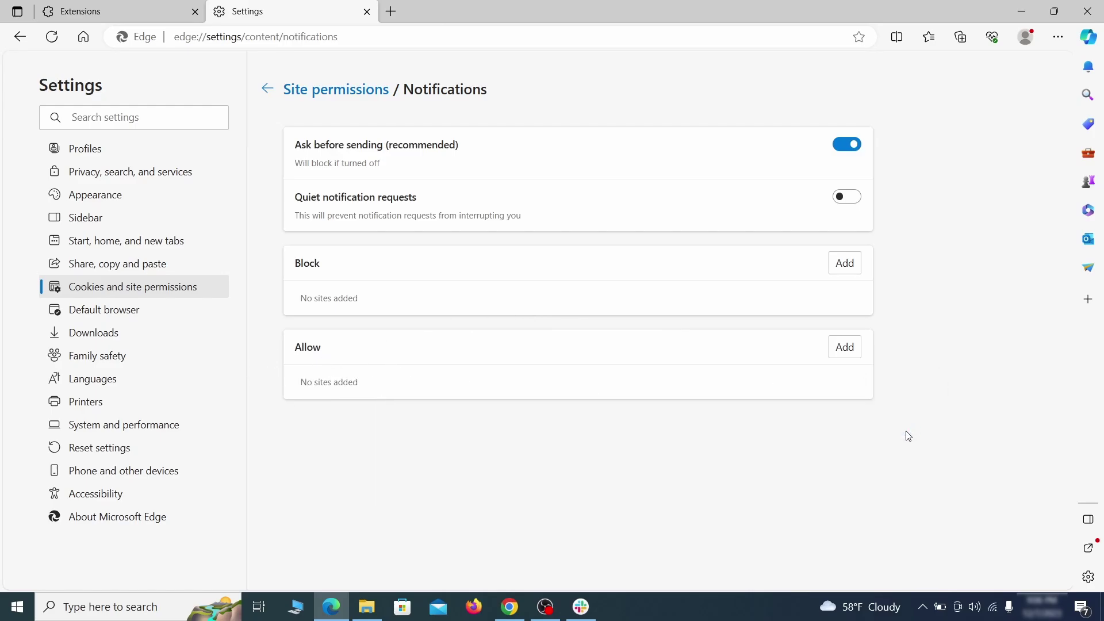